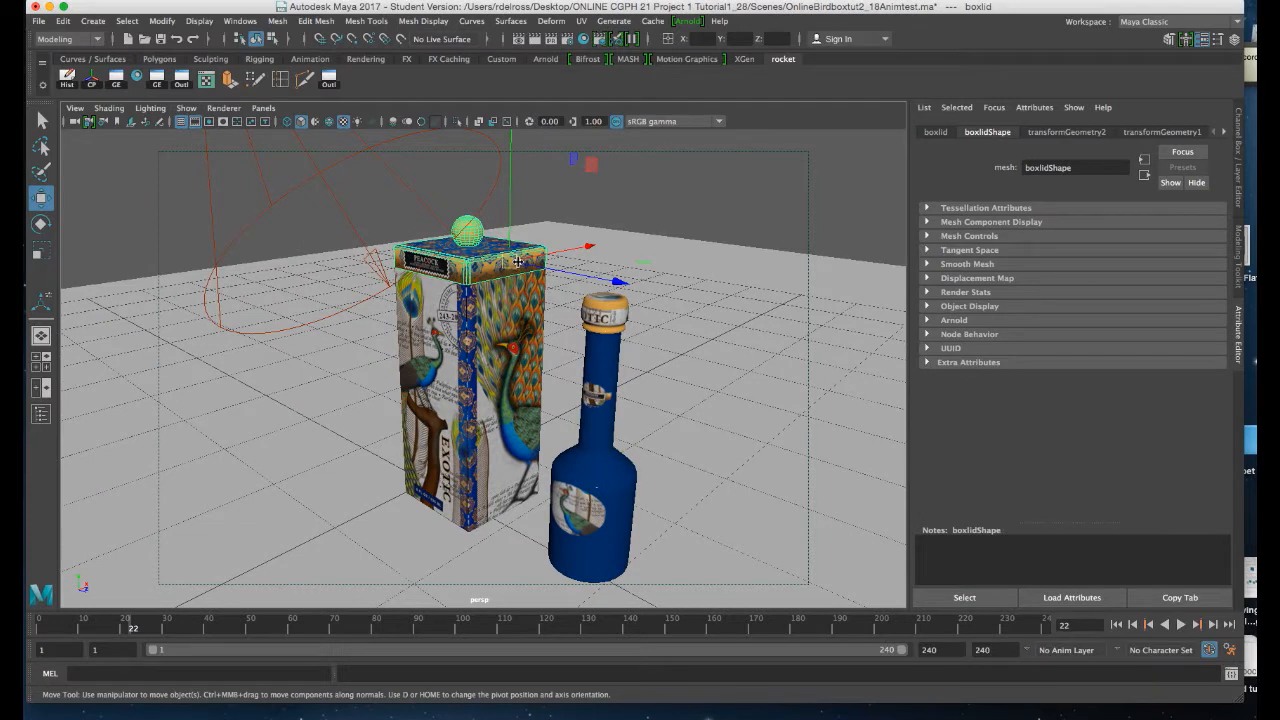
# Step: Examine the peacock box, its lid and the bottle from several angles and distances in the perspective view
pyautogui.keyDown('alt'); pyautogui.moveTo(506, 300); pyautogui.dragTo(513, 268); pyautogui.keyUp('alt')
pyautogui.scroll(3, 498, 290)
pyautogui.scroll(2, 510, 266)
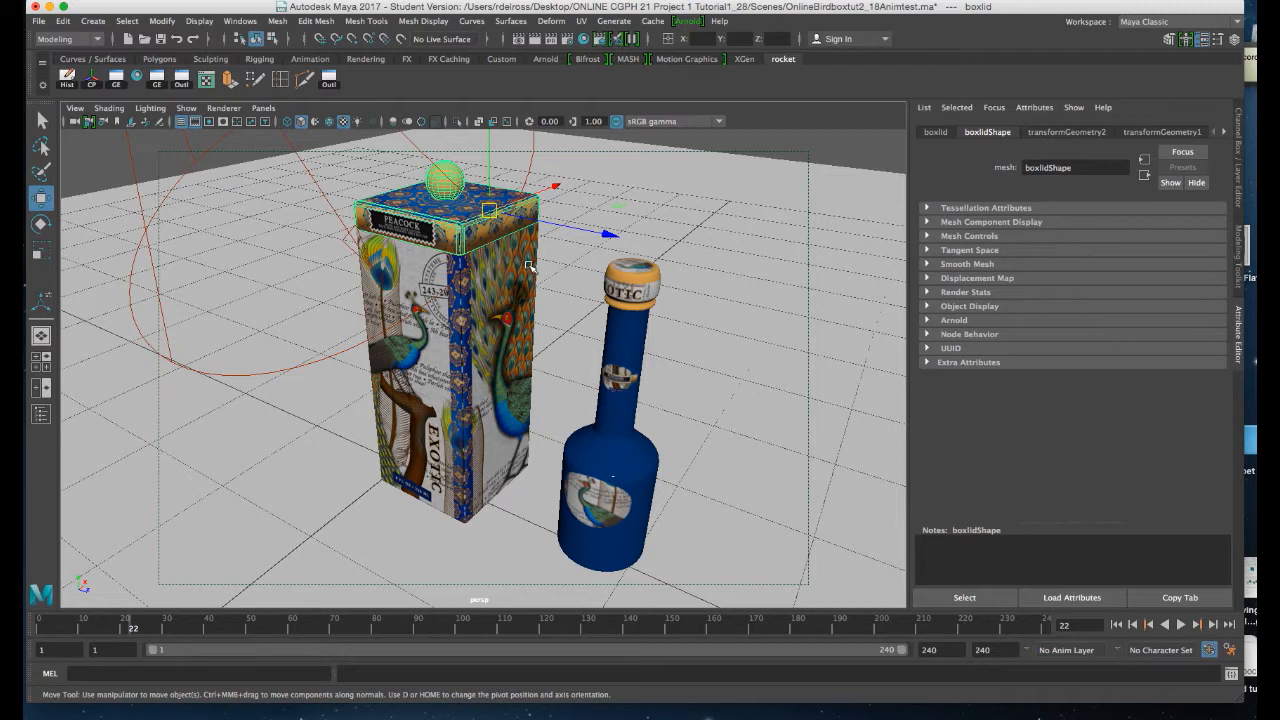
pyautogui.keyDown('alt'); pyautogui.moveTo(530, 275); pyautogui.dragTo(600, 220); pyautogui.keyUp('alt')
pyautogui.click(603, 217)
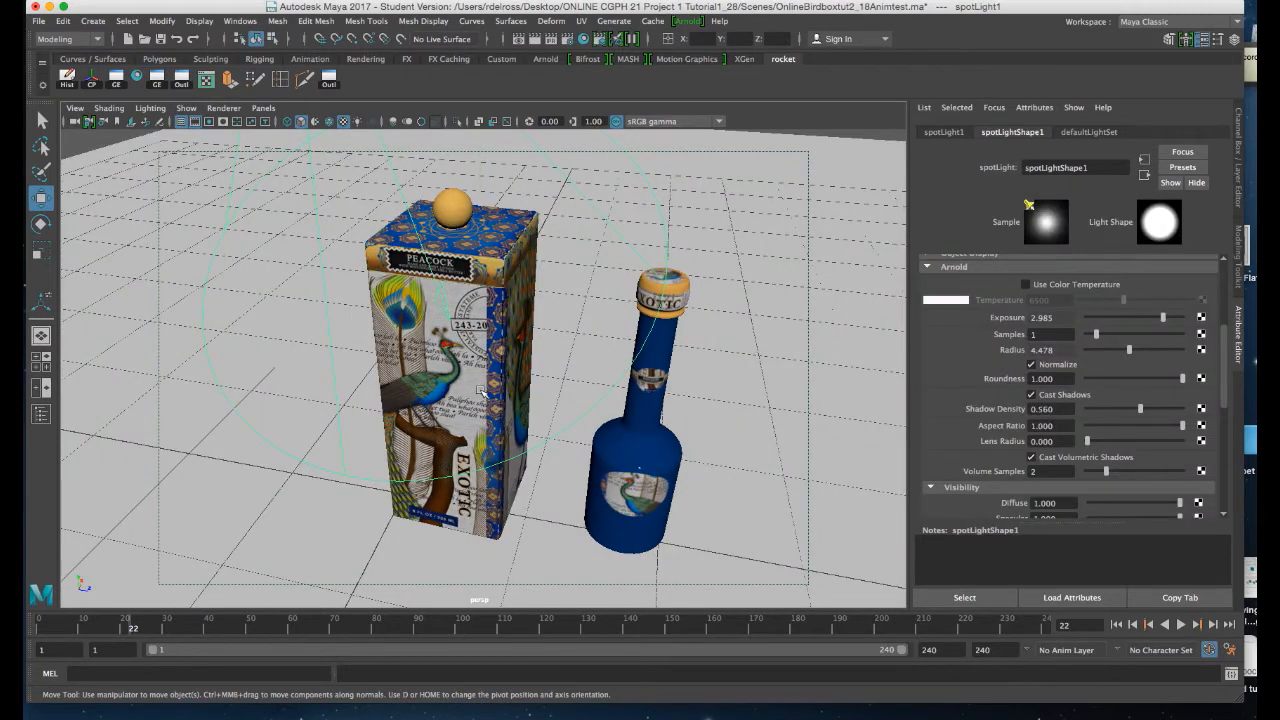
pyautogui.scroll(-5, 479, 388)
pyautogui.scroll(4, 480, 320)
pyautogui.scroll(1, 476, 371)
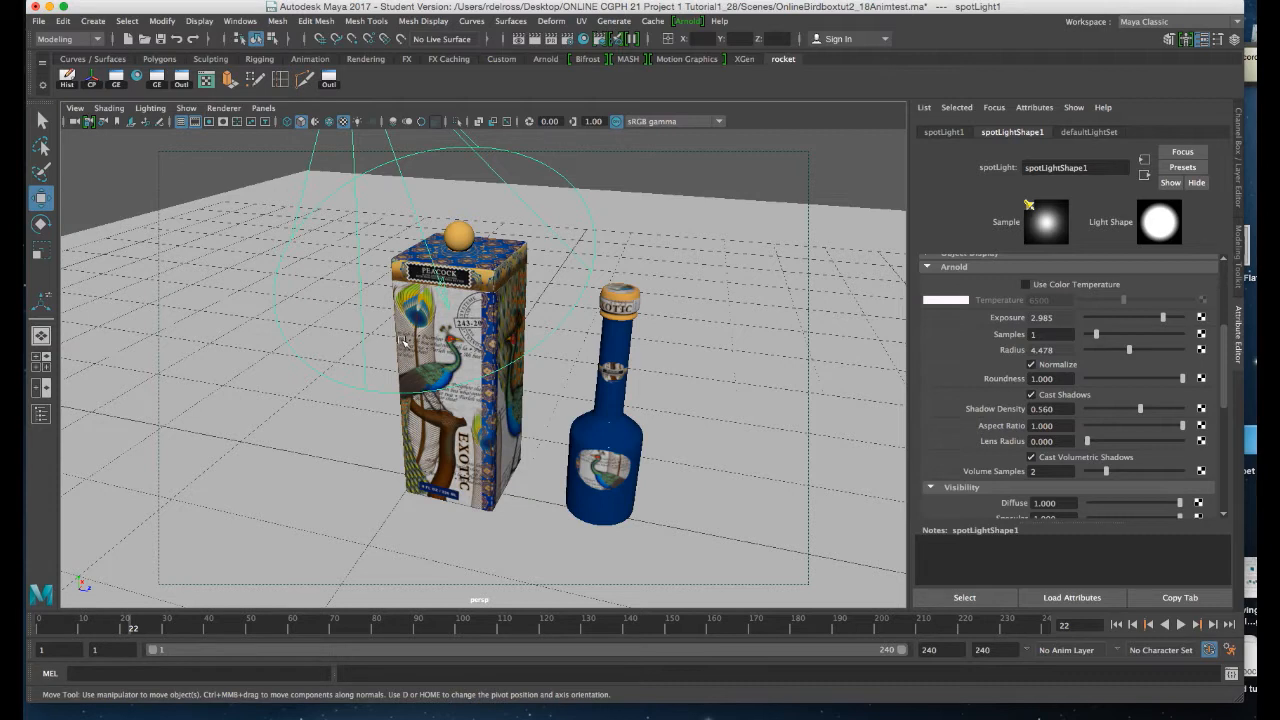
pyautogui.keyDown('alt'); pyautogui.moveTo(450, 305); pyautogui.dragTo(405, 318); pyautogui.keyUp('alt')
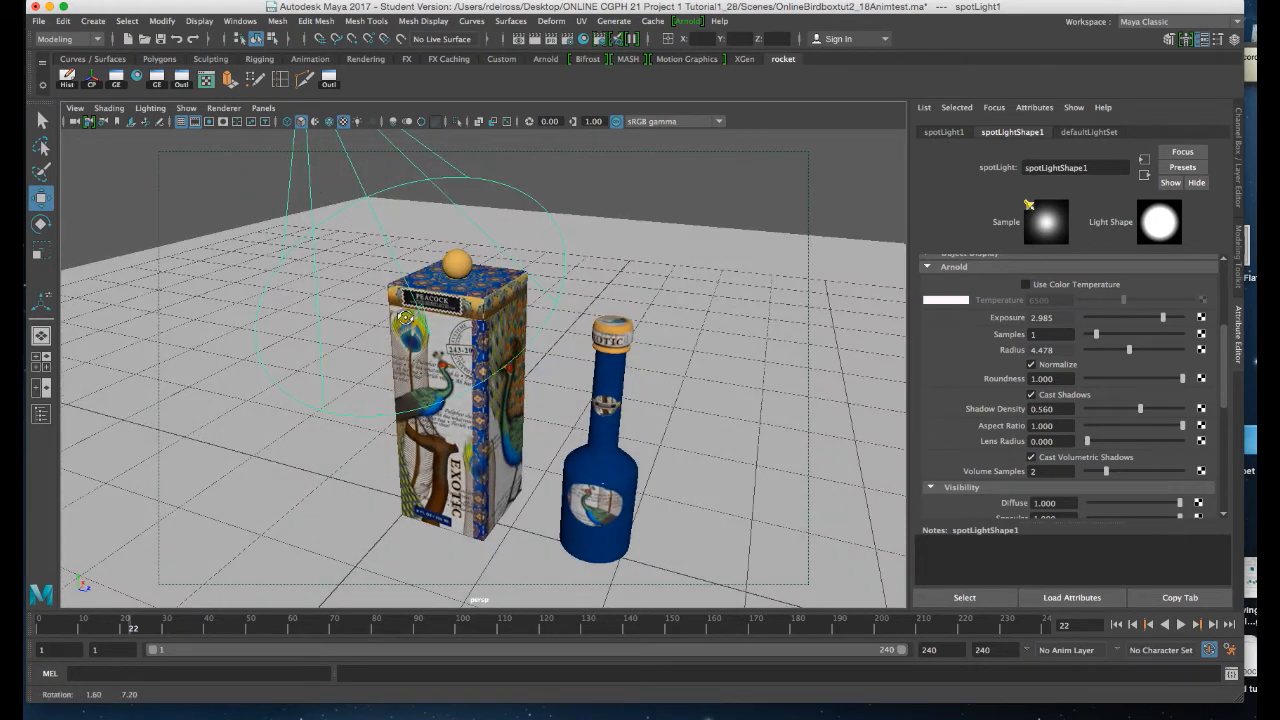
pyautogui.keyDown('alt'); pyautogui.moveTo(406, 318); pyautogui.dragTo(487, 563, button='right'); pyautogui.keyUp('alt')
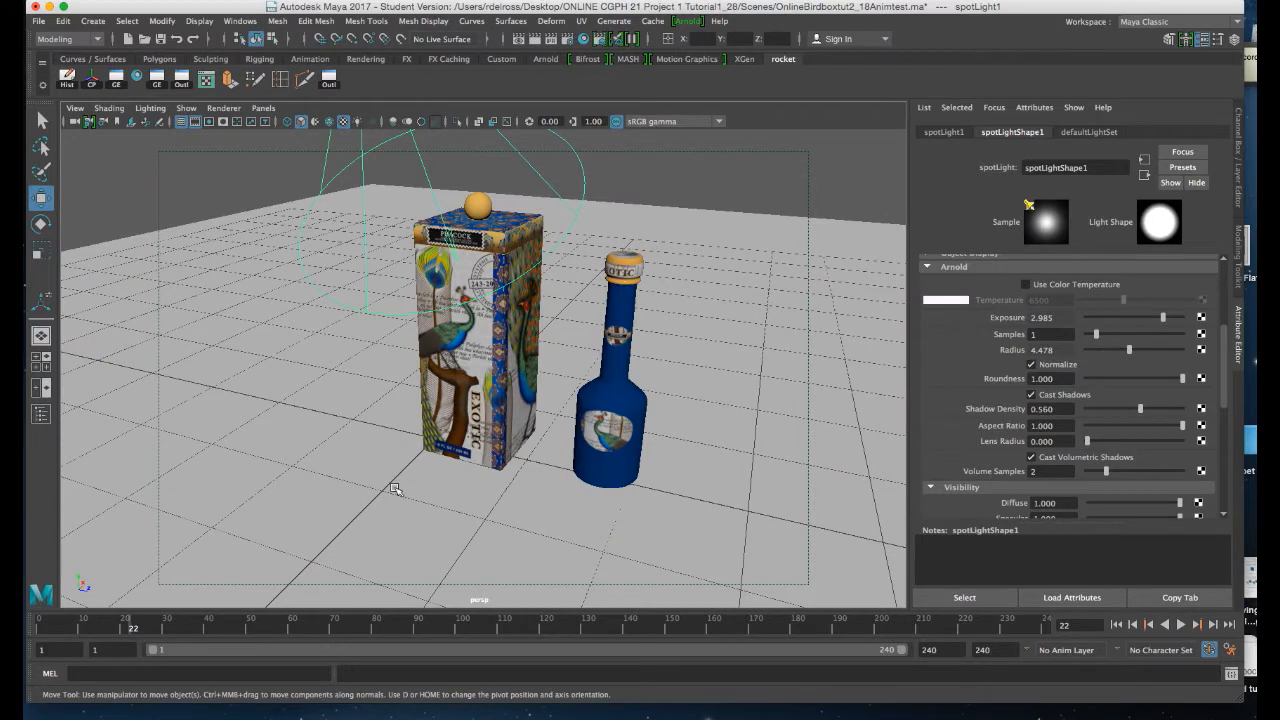
# Step: Select the box lid in the front view and frame the upper part of the box around its hinge edge
pyautogui.press('space')
pyautogui.press('space')
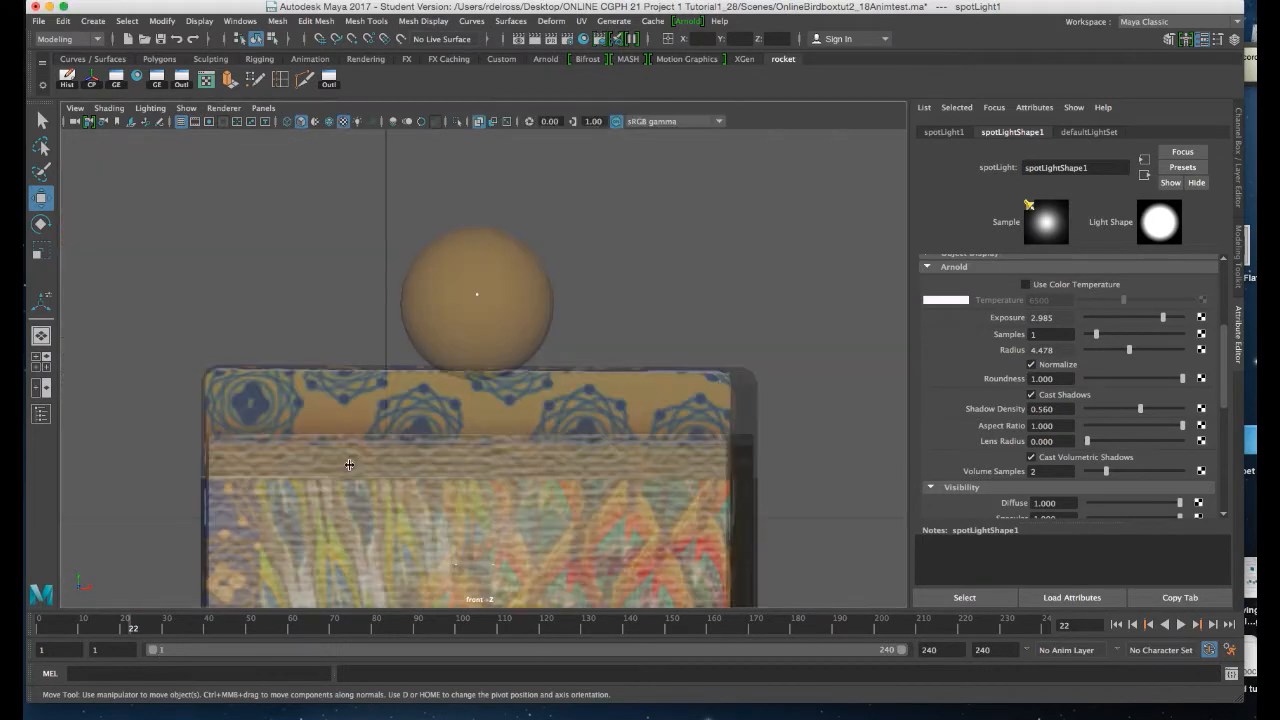
pyautogui.click(479, 416)
pyautogui.keyDown('alt'); pyautogui.moveTo(492, 435); pyautogui.dragTo(386, 208, button='right'); pyautogui.keyUp('alt')
pyautogui.keyDown('alt'); pyautogui.moveTo(508, 451); pyautogui.dragTo(467, 331, button='middle'); pyautogui.keyUp('alt')
pyautogui.keyDown('alt'); pyautogui.moveTo(515, 444); pyautogui.dragTo(510, 438, button='right'); pyautogui.keyUp('alt')
pyautogui.keyDown('alt'); pyautogui.moveTo(508, 416); pyautogui.dragTo(512, 446, button='middle'); pyautogui.keyUp('alt')
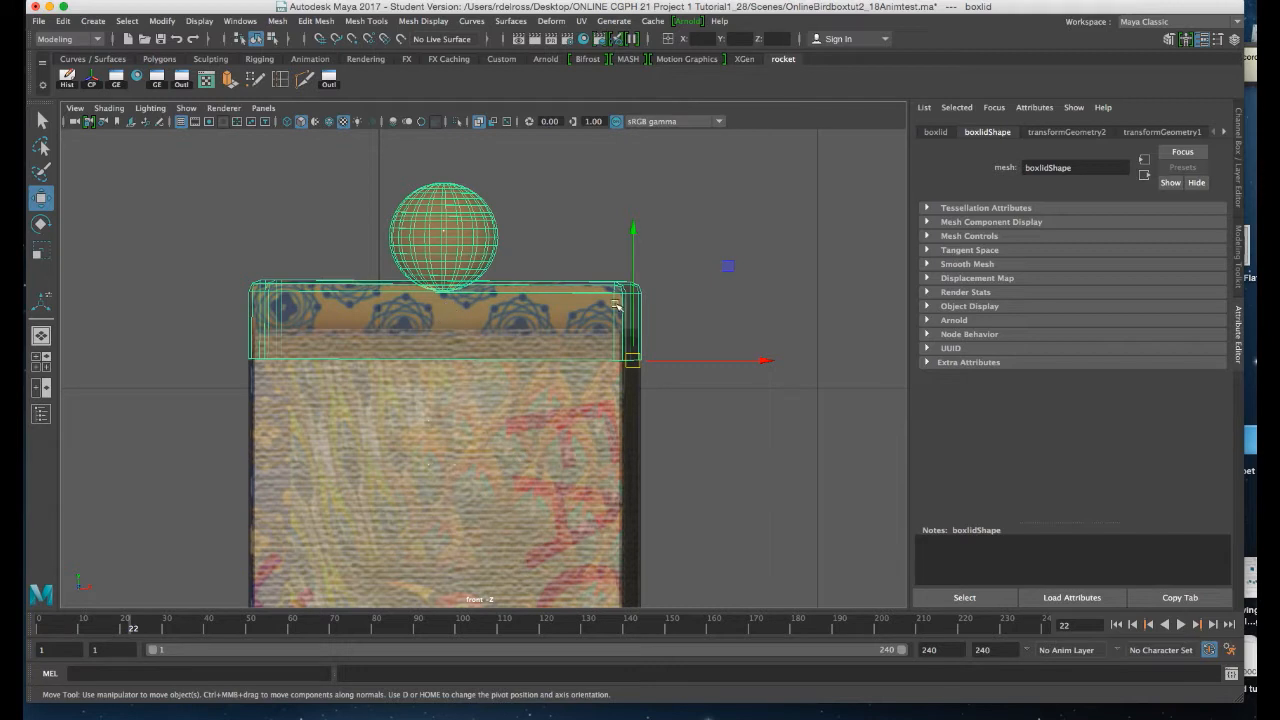
# Step: Set both the playback end and the animation end to frame 120, and return the current time to frame 1
pyautogui.click(946, 650)
pyautogui.write('12')
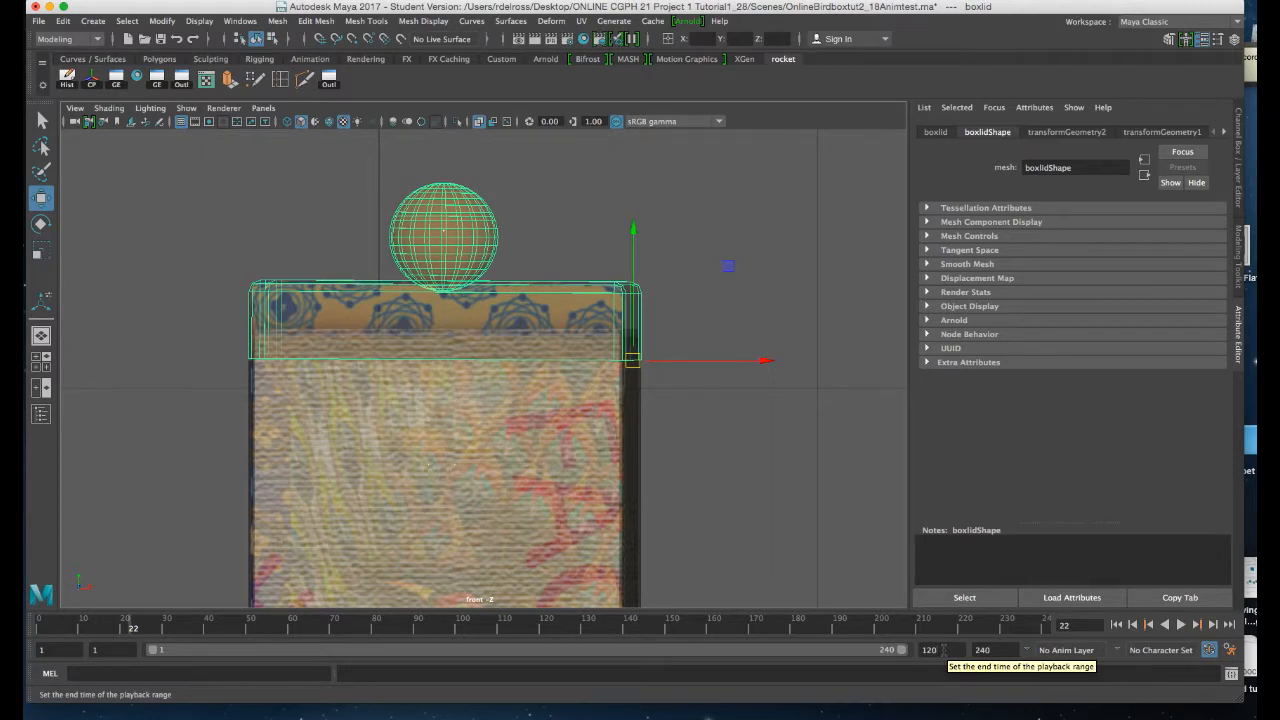
pyautogui.press('Tab')
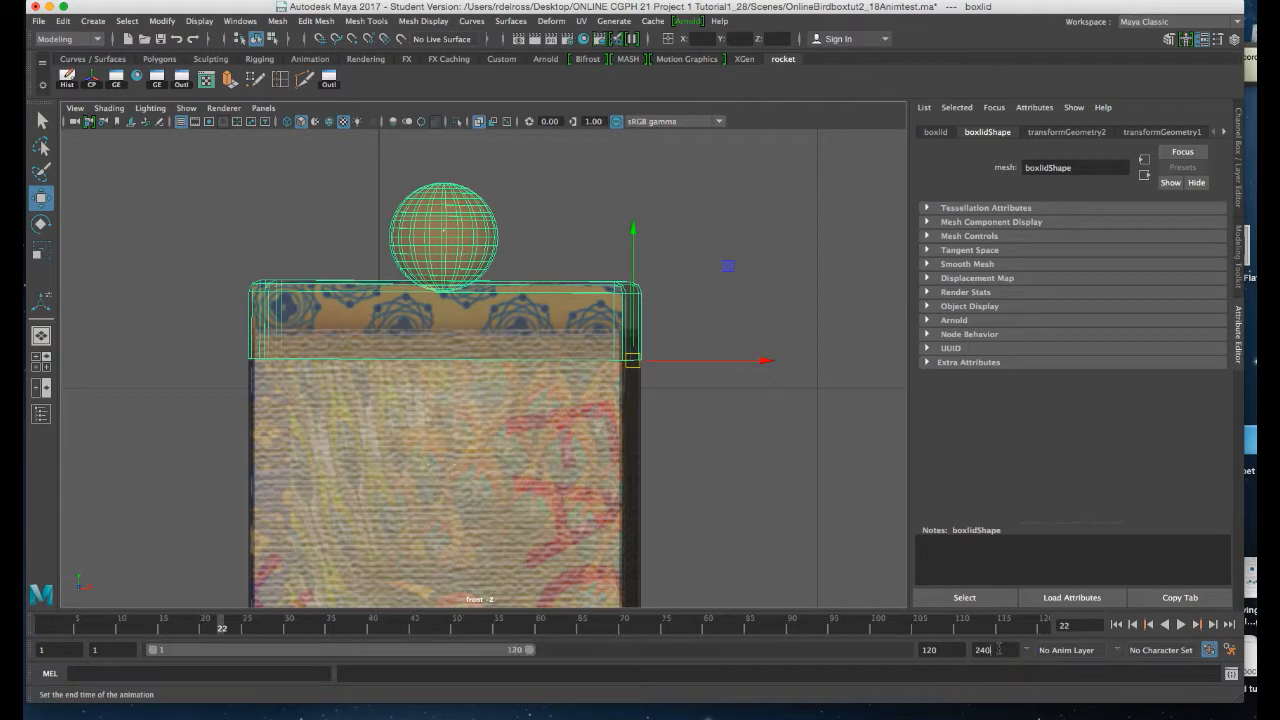
pyautogui.write('12')
pyautogui.moveTo(218, 624); pyautogui.dragTo(44, 632)
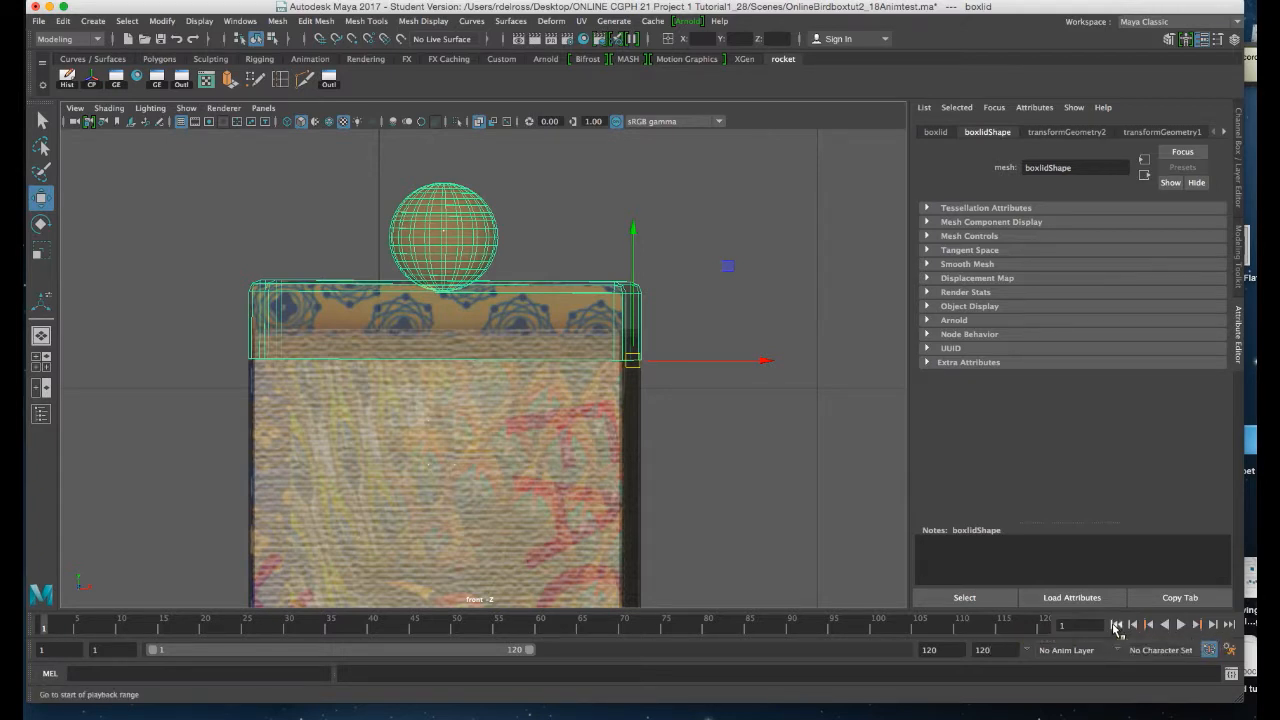
pyautogui.click(1230, 625)
pyautogui.click(1117, 625)
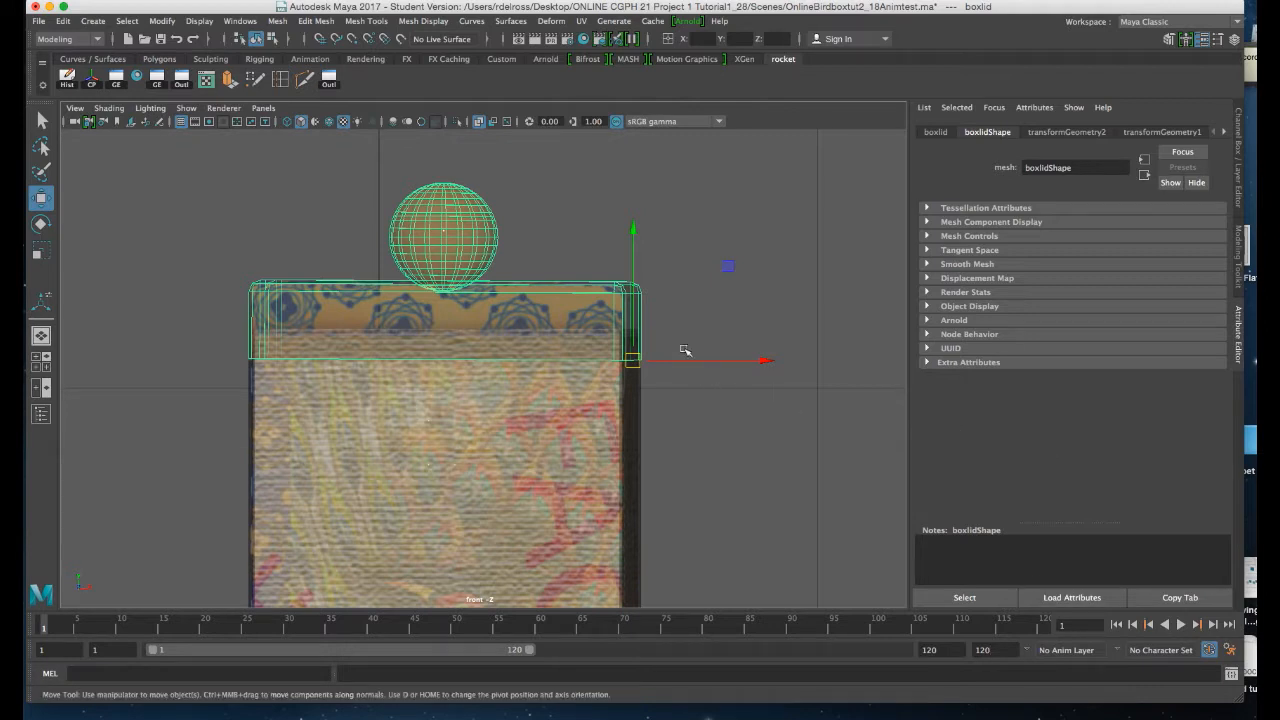
# Step: Freeze the box lid's transformations, with its channel values shown
pyautogui.click(635, 360)
pyautogui.click(1234, 40)
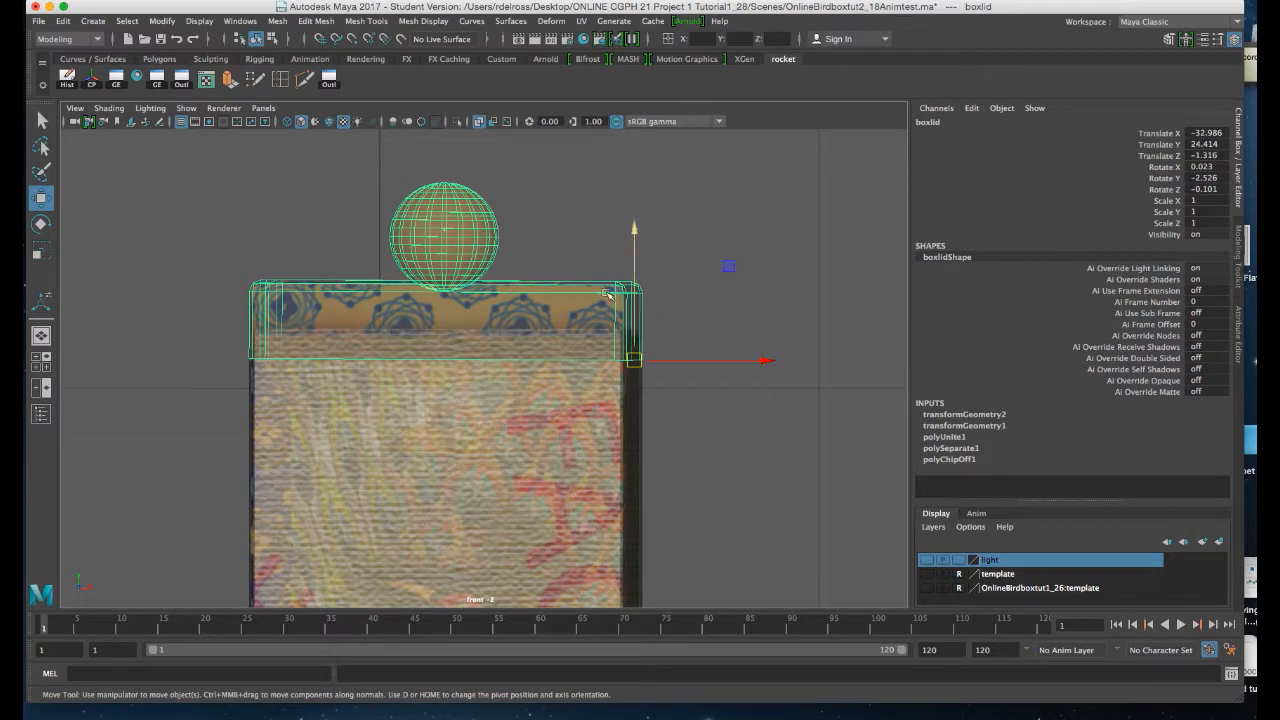
pyautogui.click(163, 21)
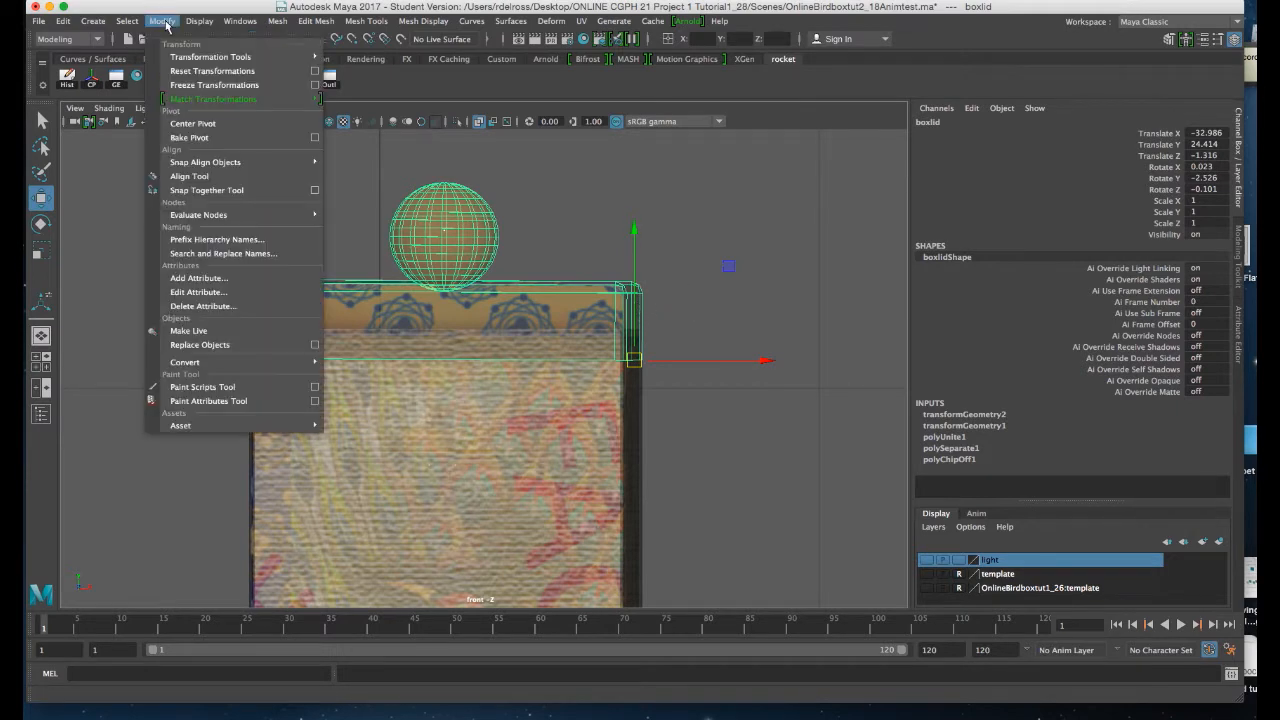
pyautogui.click(181, 86)
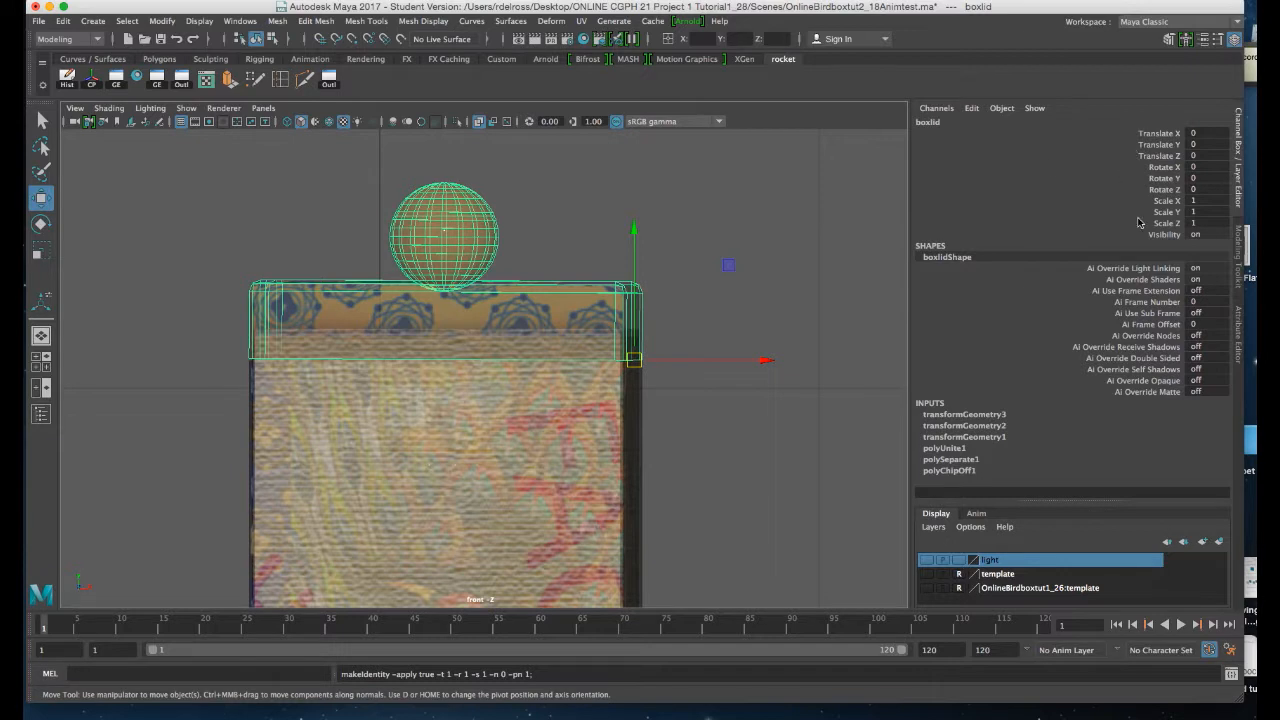
# Step: Key the lid's Rotate Z at 0 on frame 1 and rotate it open to about -41.27 on frame 120
pyautogui.rightClick(1165, 190)
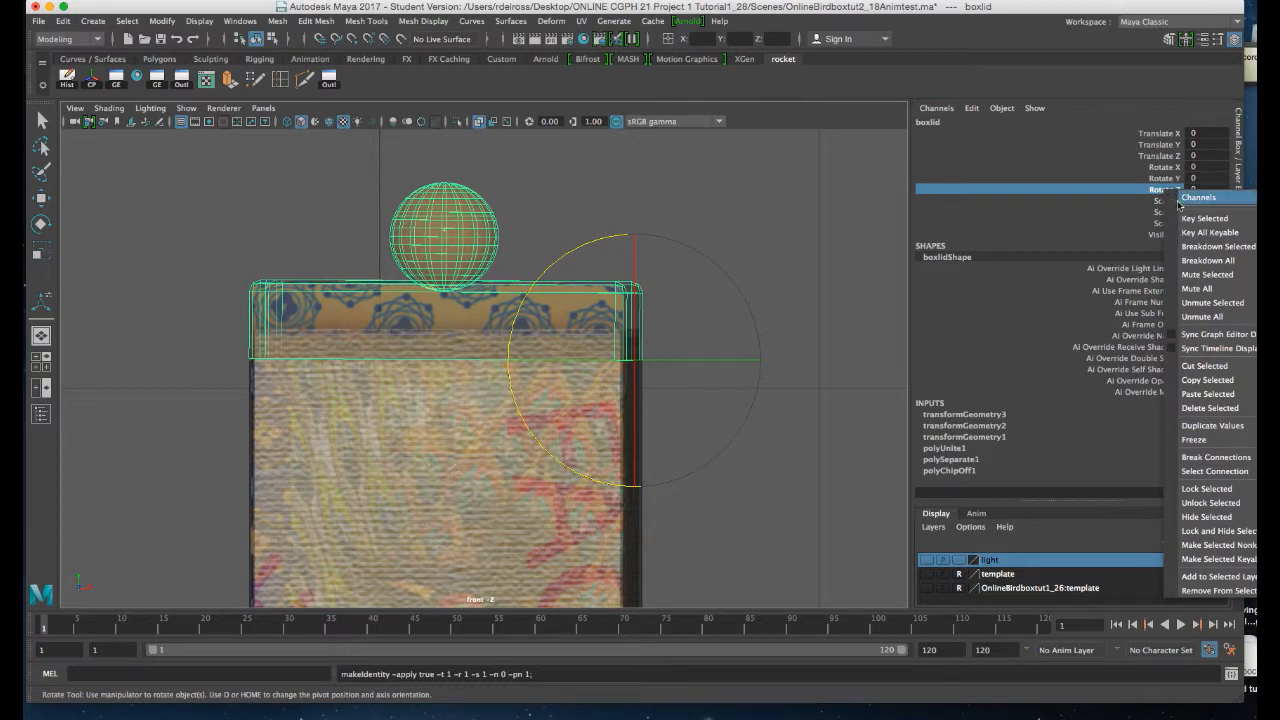
pyautogui.click(1183, 218)
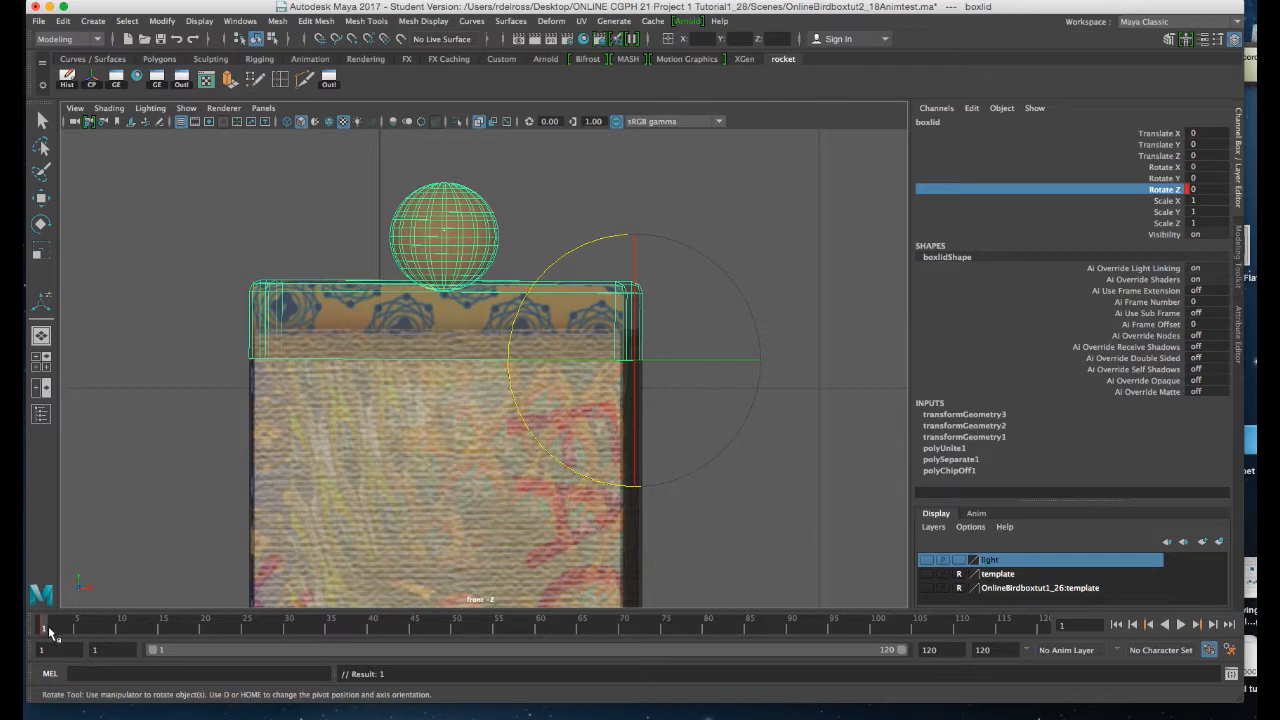
pyautogui.click(1229, 625)
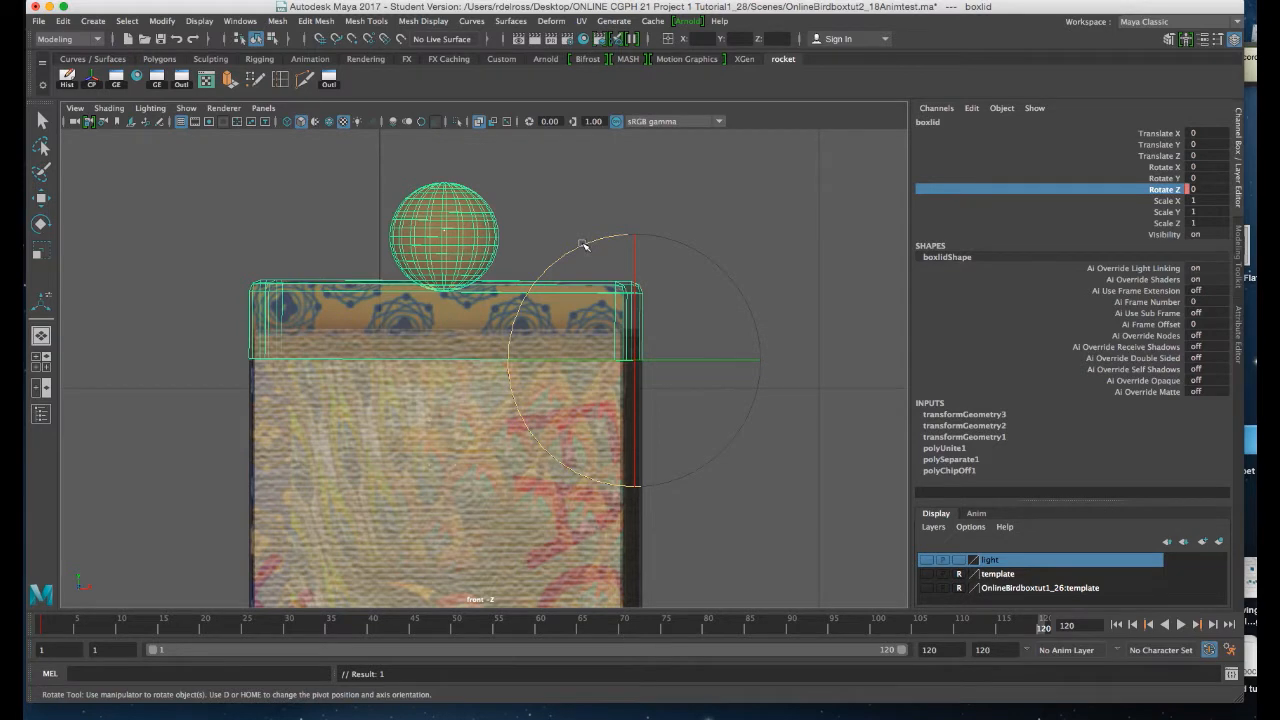
pyautogui.moveTo(586, 240); pyautogui.dragTo(674, 244)
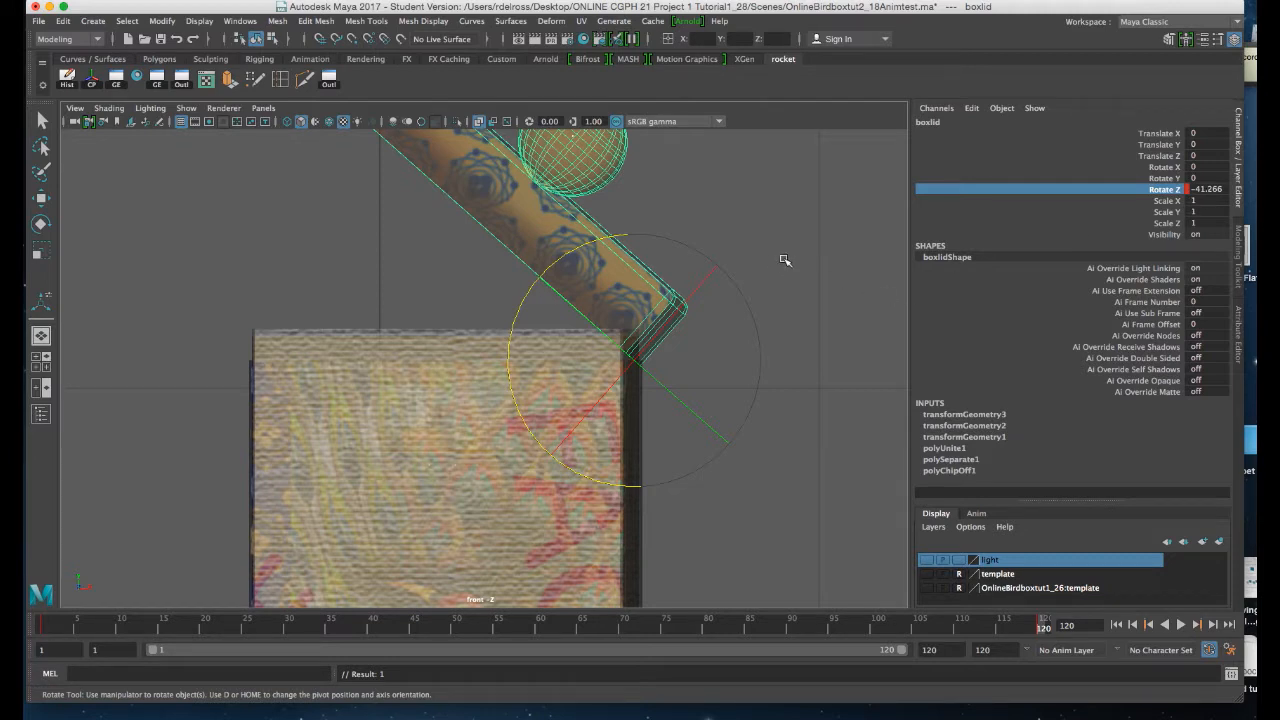
# Step: Play the lid-opening animation in the perspective view, stop it and return to frame 1
pyautogui.press('space')
pyautogui.press('space')
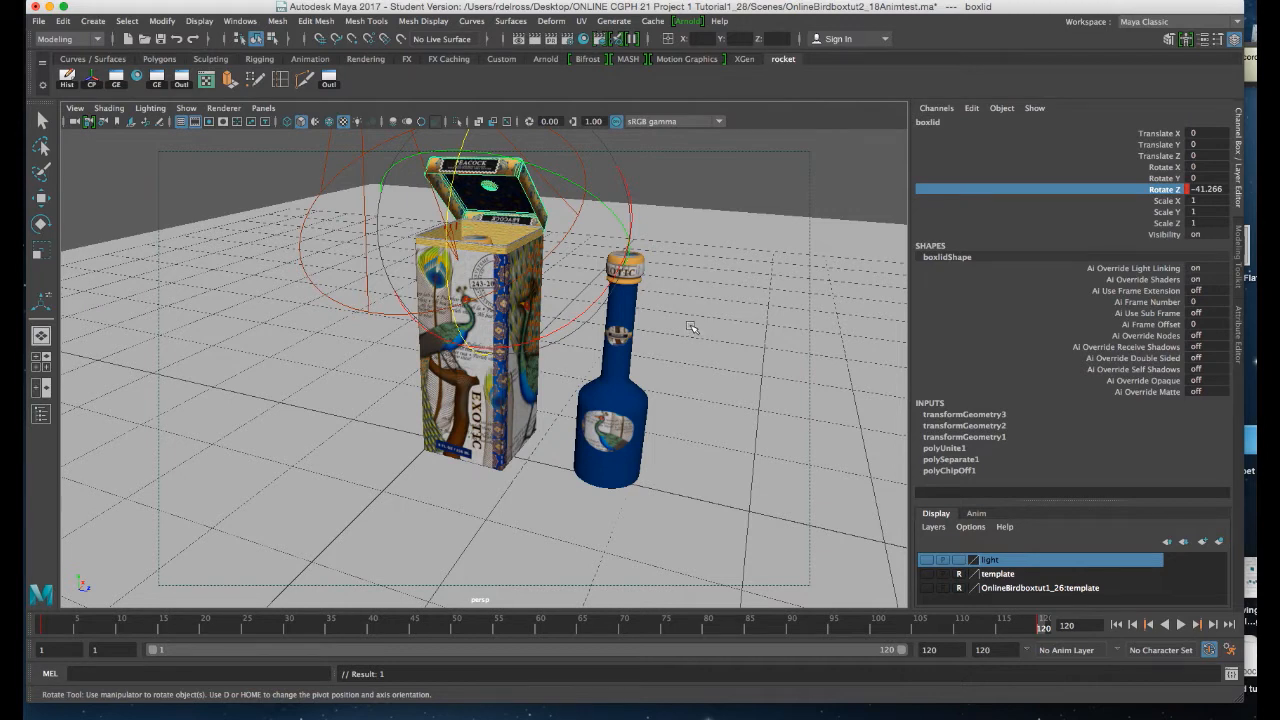
pyautogui.click(1116, 624)
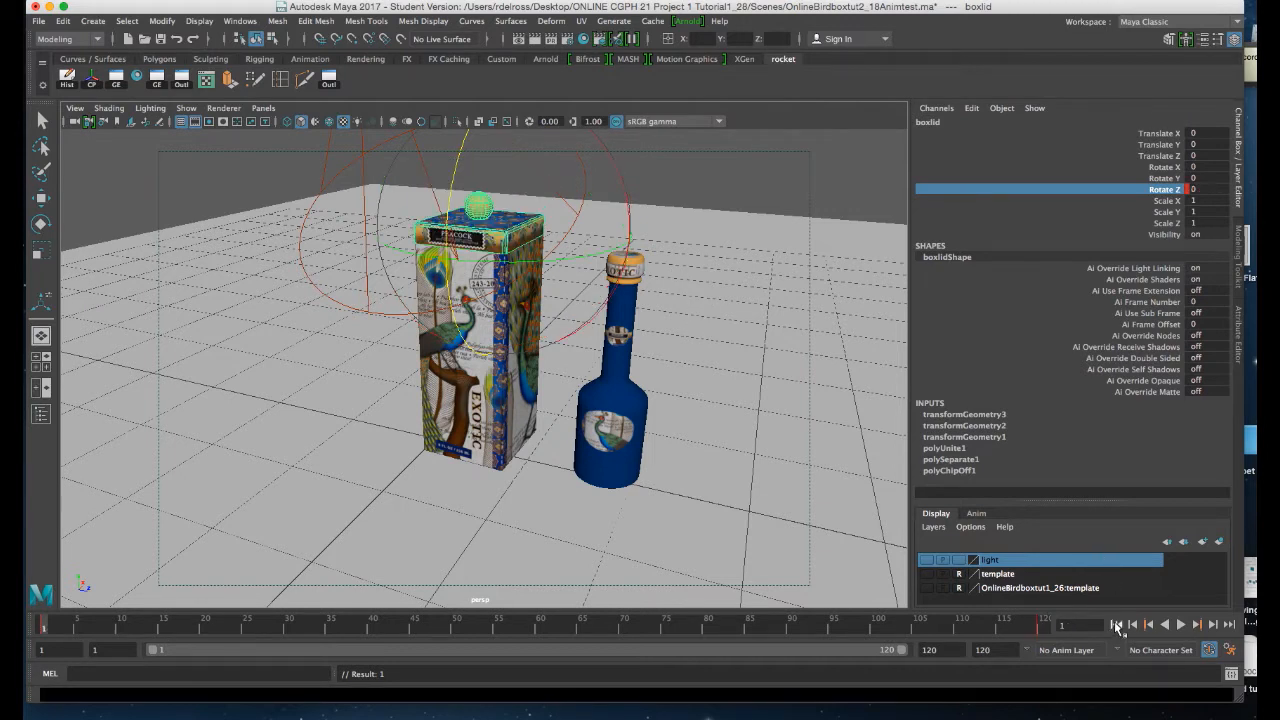
pyautogui.click(1181, 625)
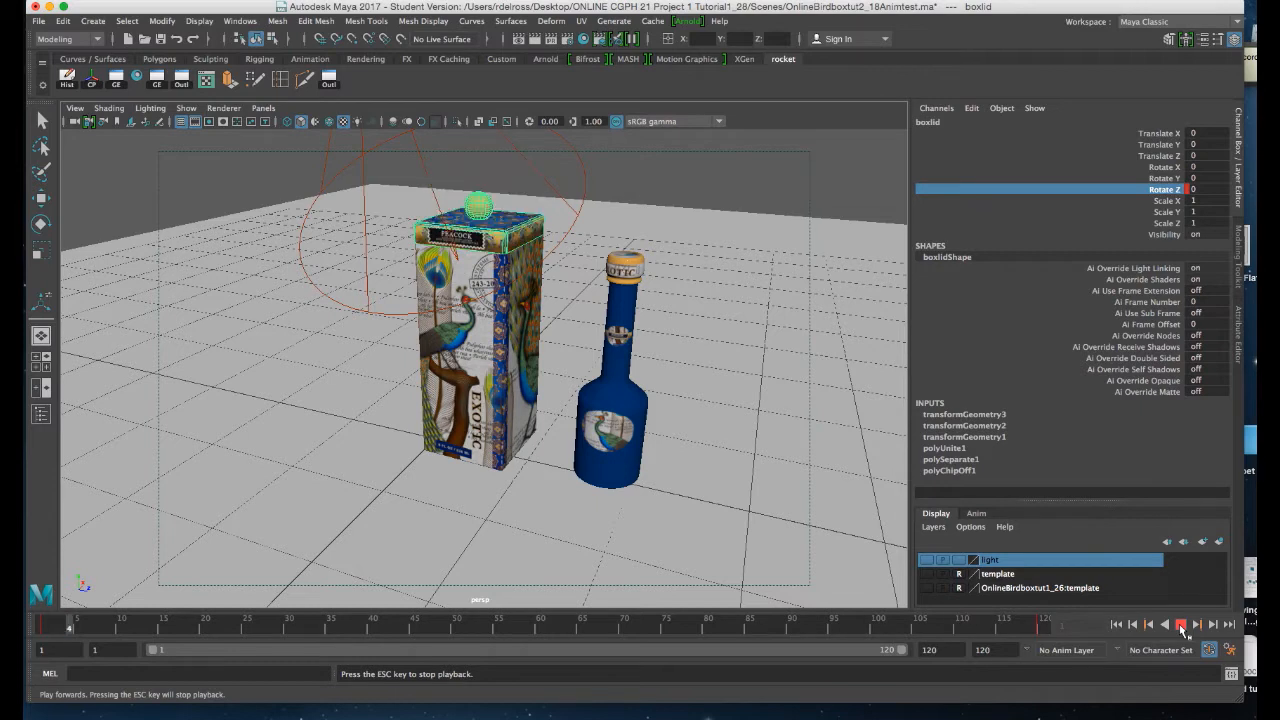
pyautogui.click(1181, 625)
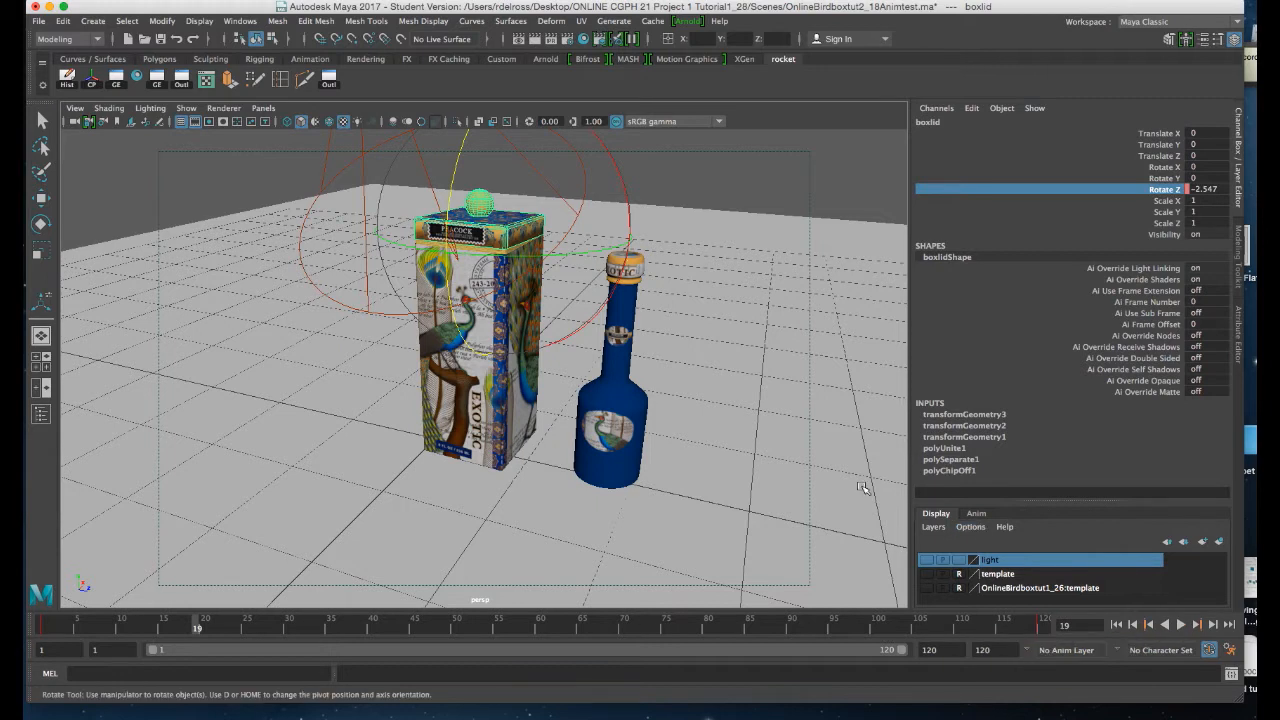
pyautogui.hotkey('alt', 'v')
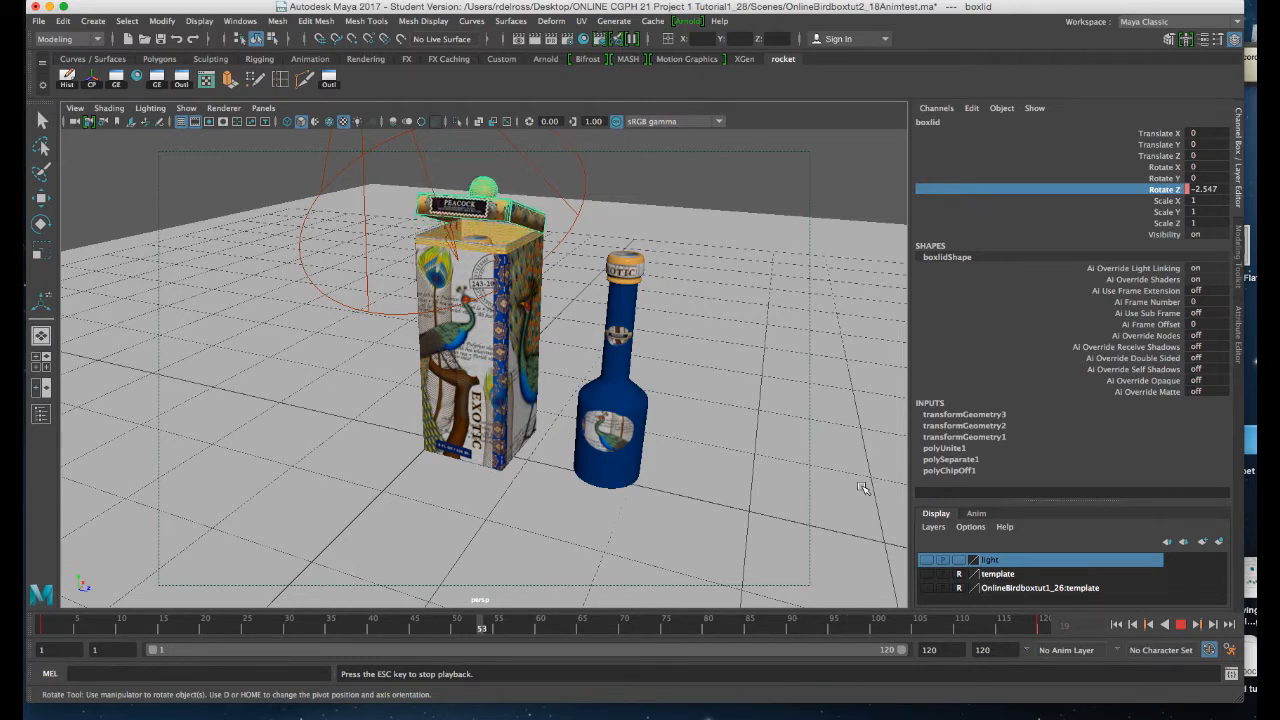
pyautogui.press('Escape')
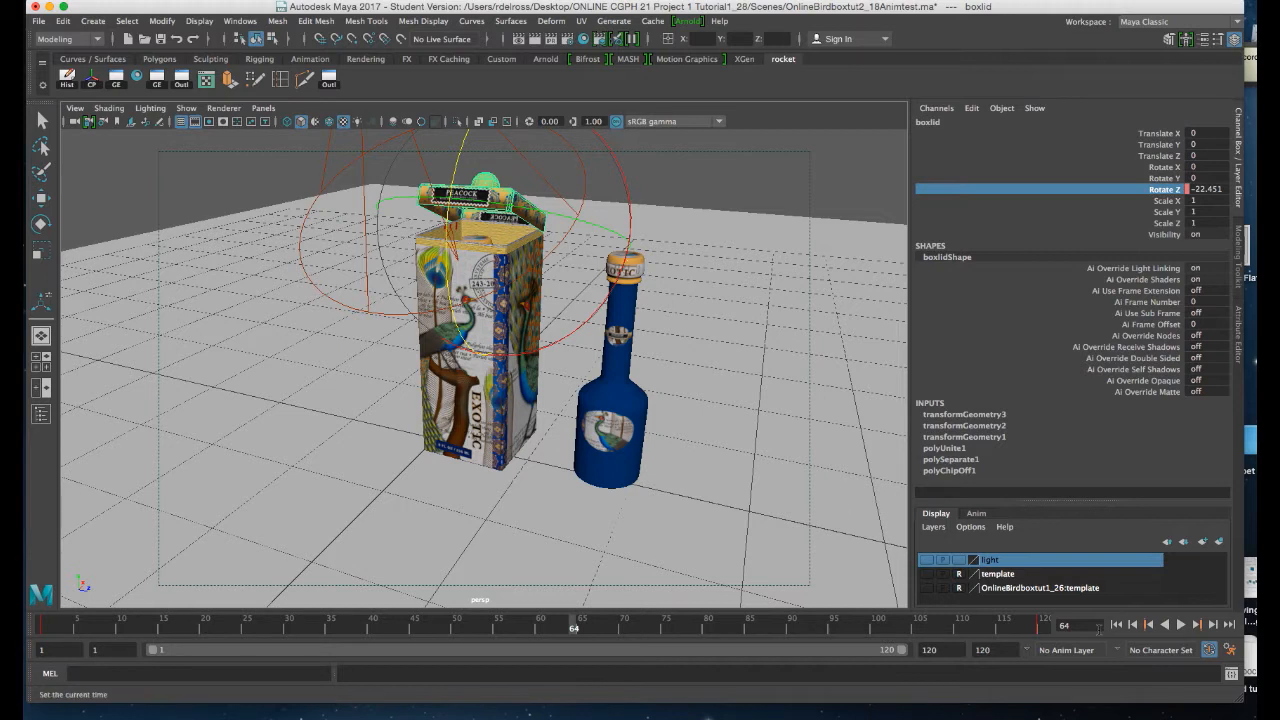
pyautogui.click(1117, 625)
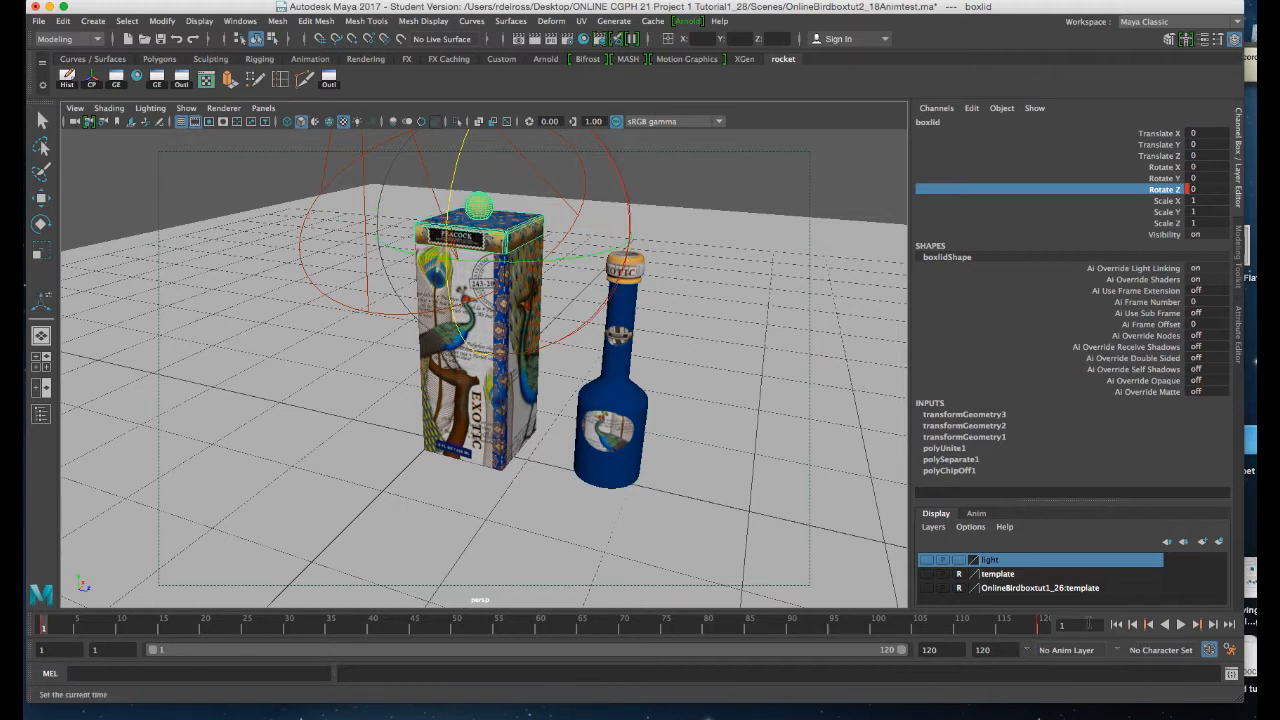
# Step: Unparent the floor plane and bottle, and group them with the bottle cap, box body and lid
pyautogui.click(829, 484)
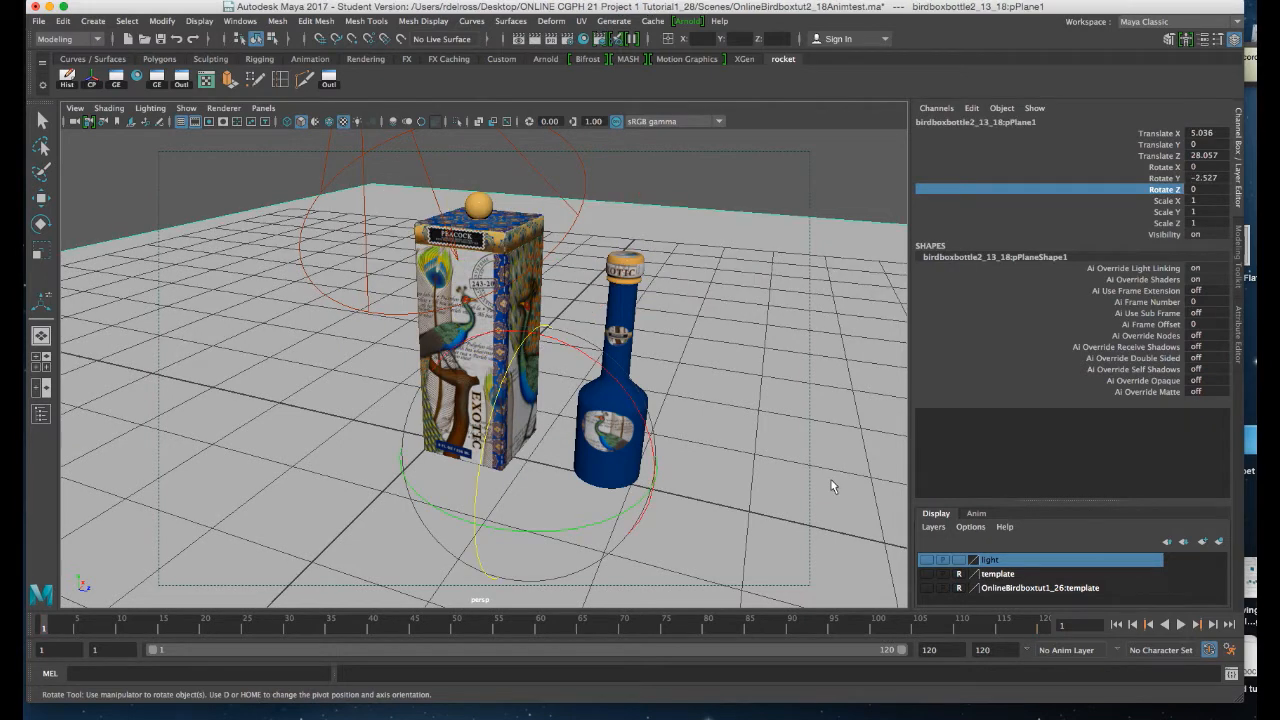
pyautogui.press('w')
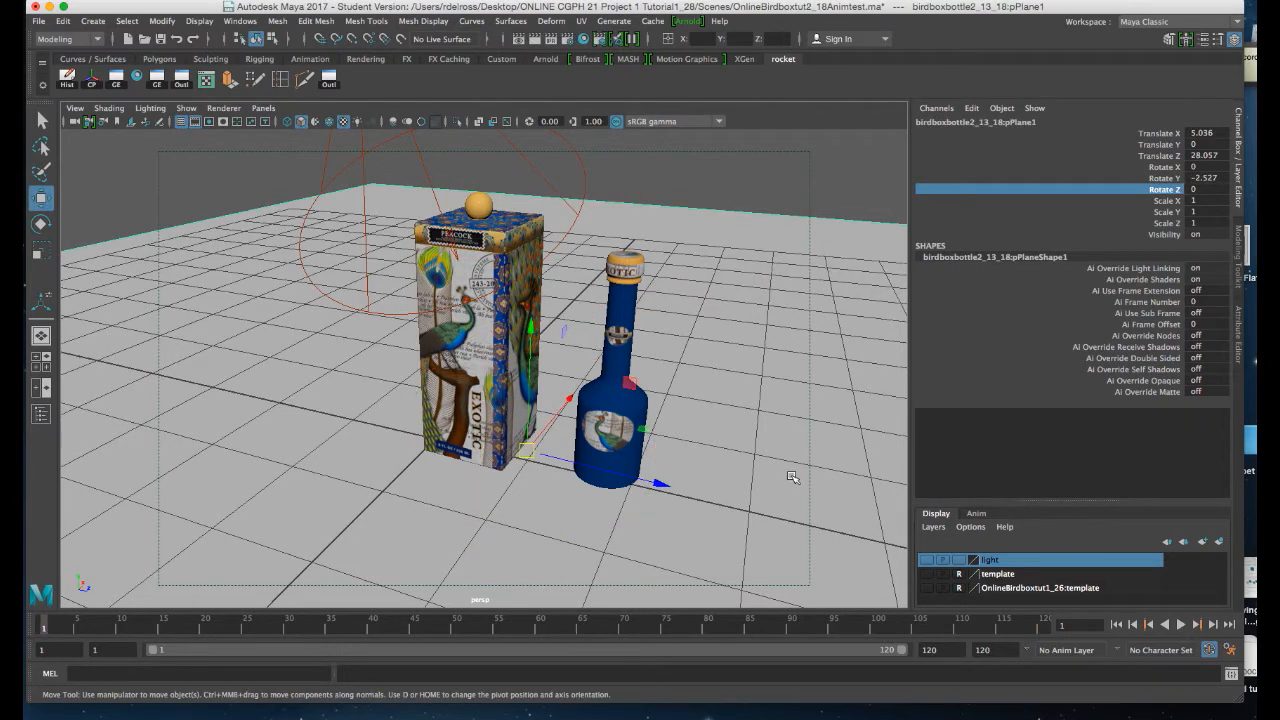
pyautogui.click(632, 316)
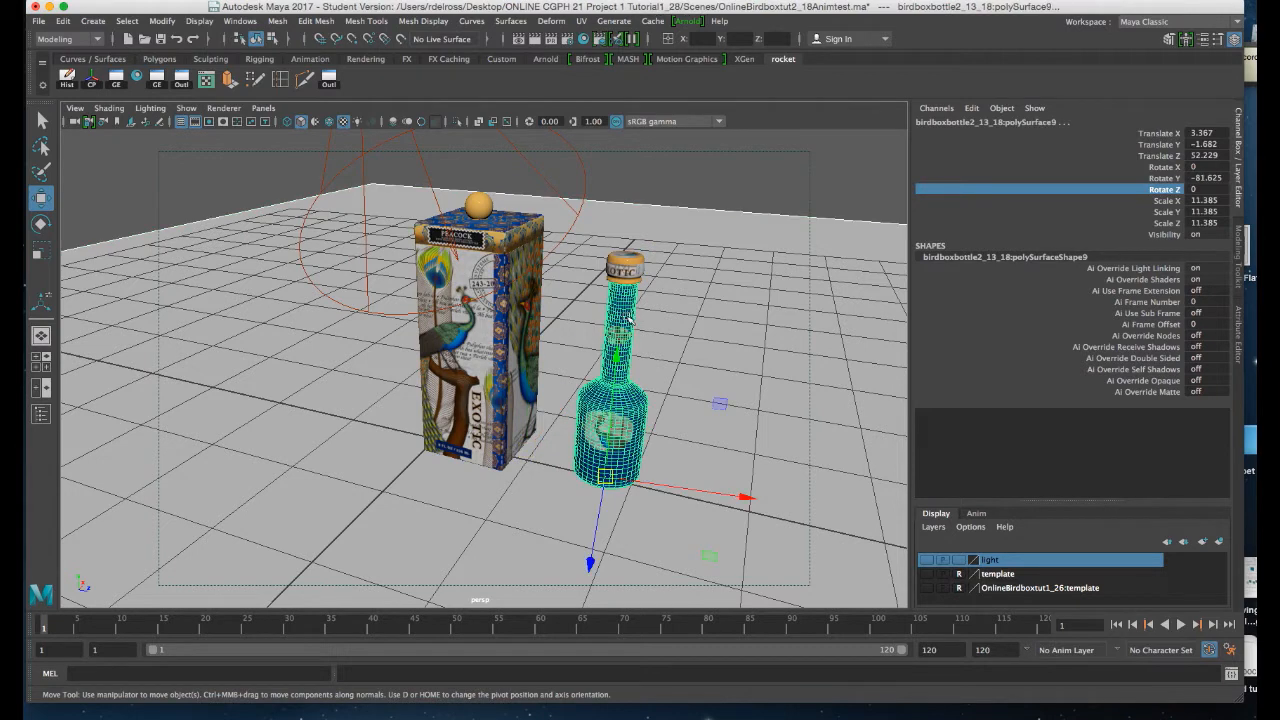
pyautogui.hotkey('shift', 'p')
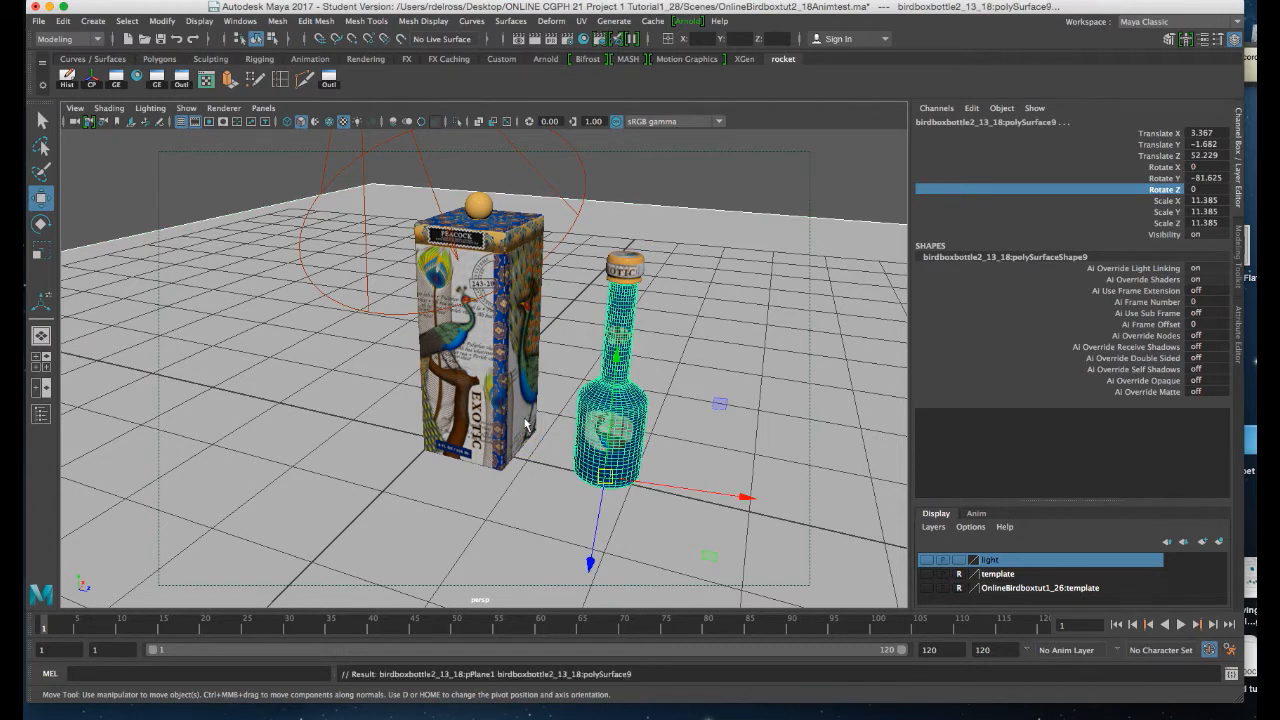
pyautogui.click(629, 265)
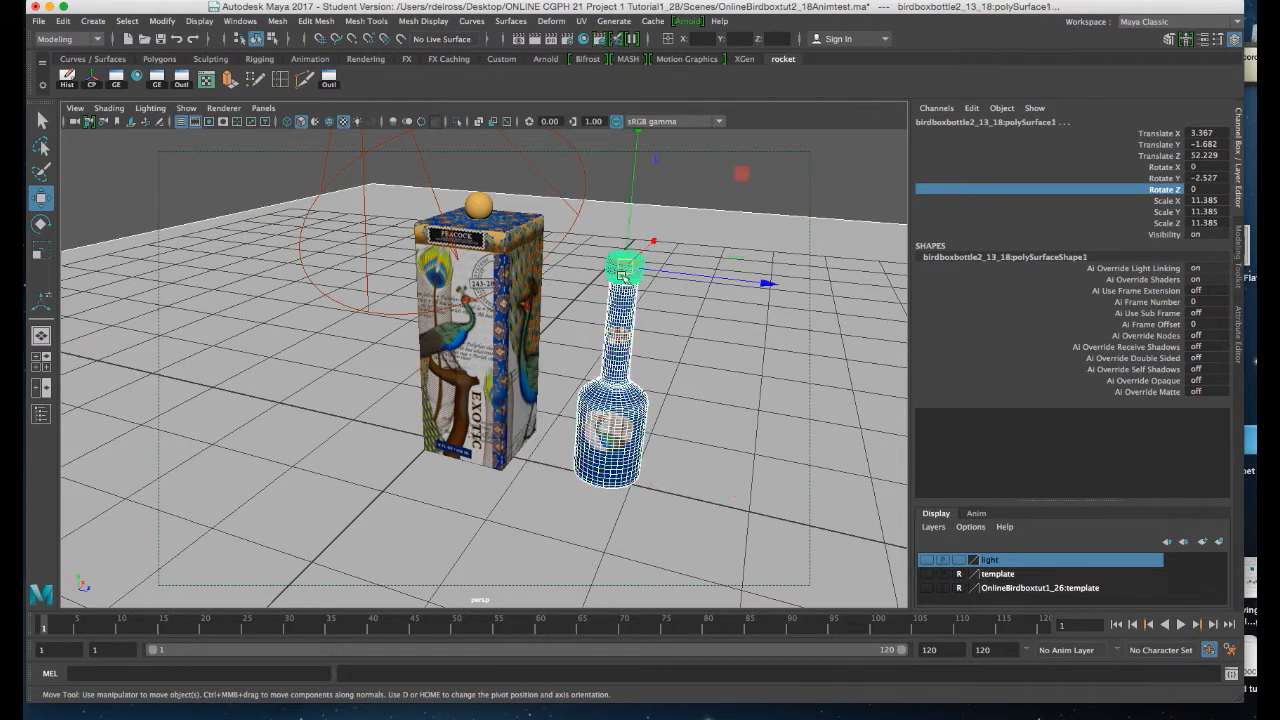
pyautogui.click(511, 402)
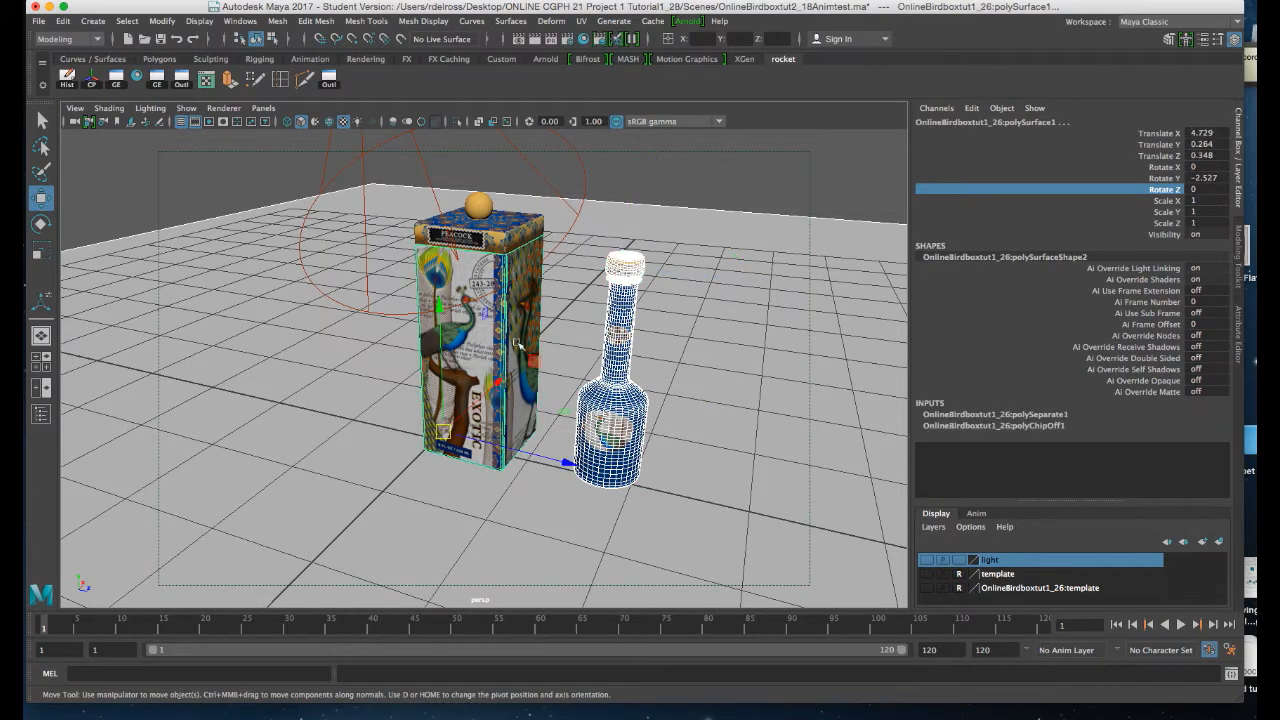
pyautogui.click(521, 240)
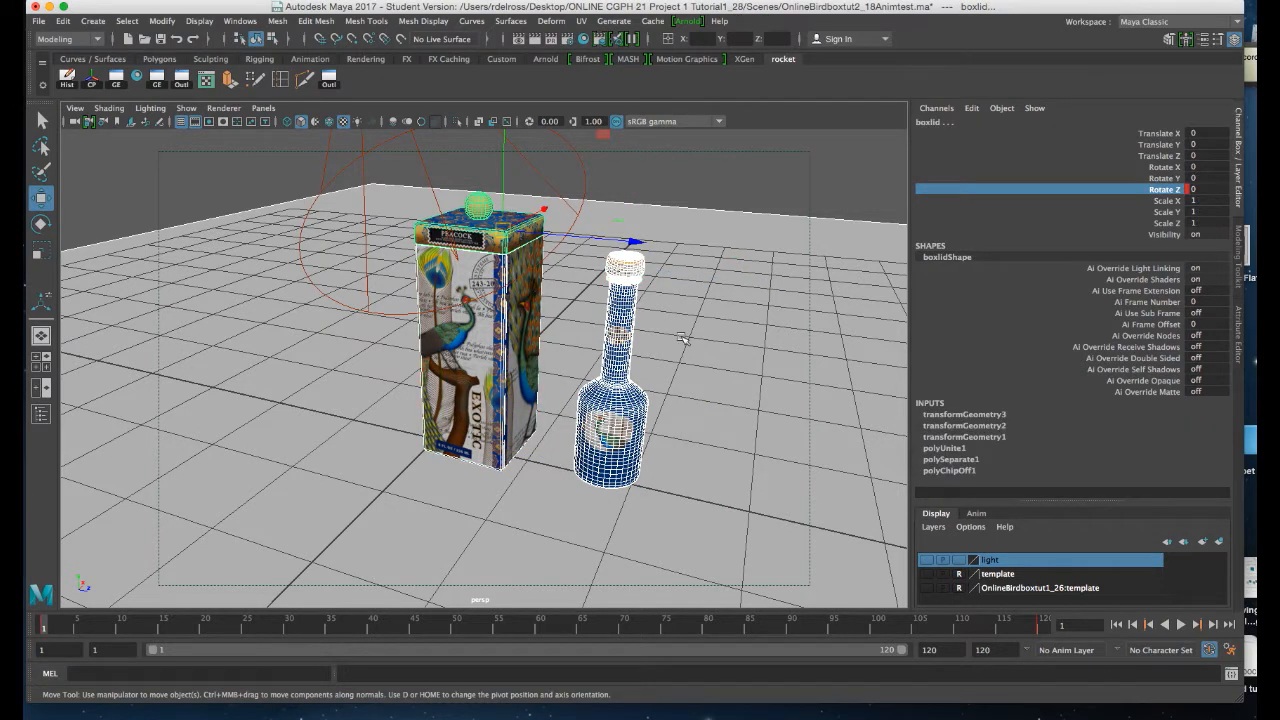
pyautogui.hotkey('ctrl', 'g')
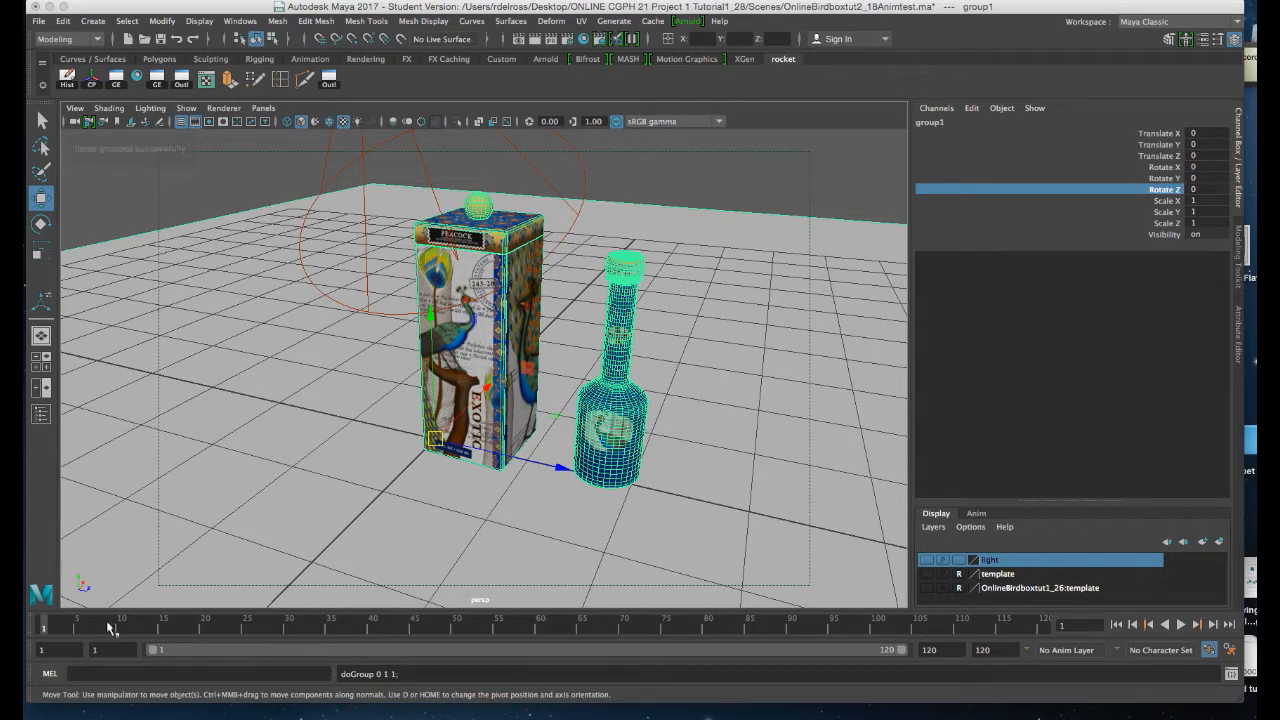
# Step: Play back the grouped scene's animation and check the box and bottle from another angle
pyautogui.hotkey('alt', 'v')
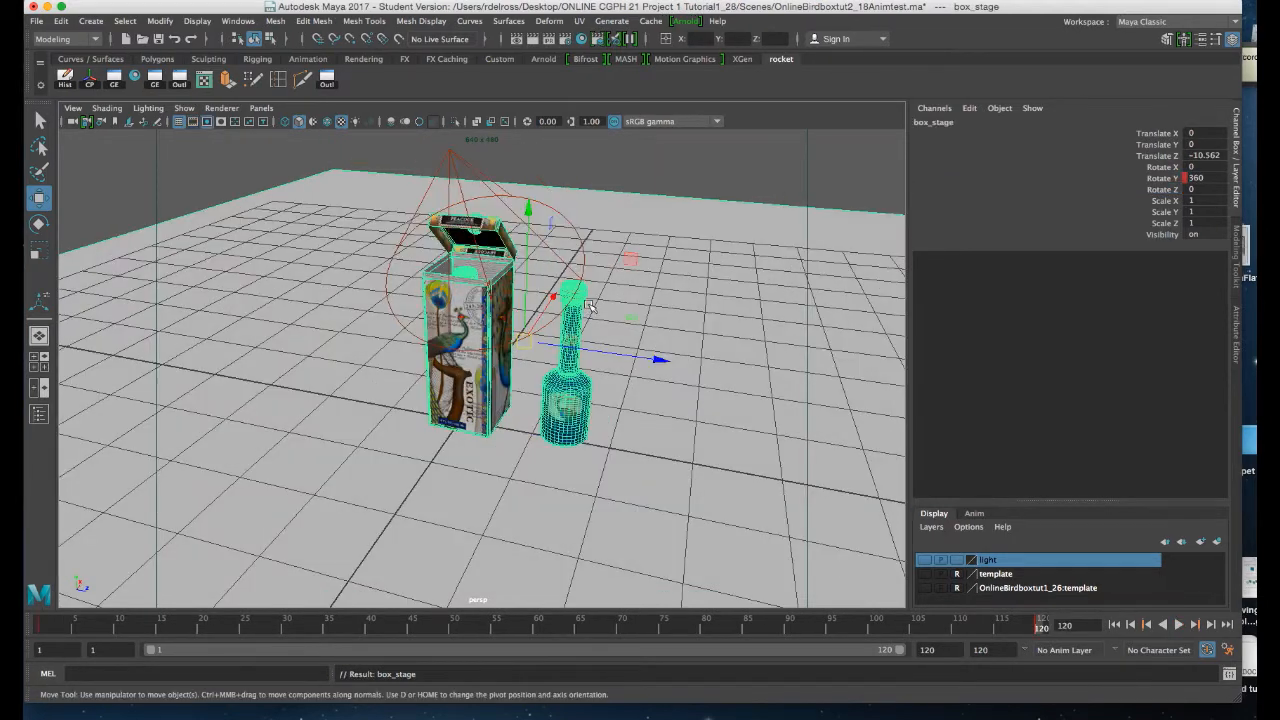
pyautogui.keyDown('alt'); pyautogui.moveTo(612, 287); pyautogui.dragTo(595, 307); pyautogui.keyUp('alt')
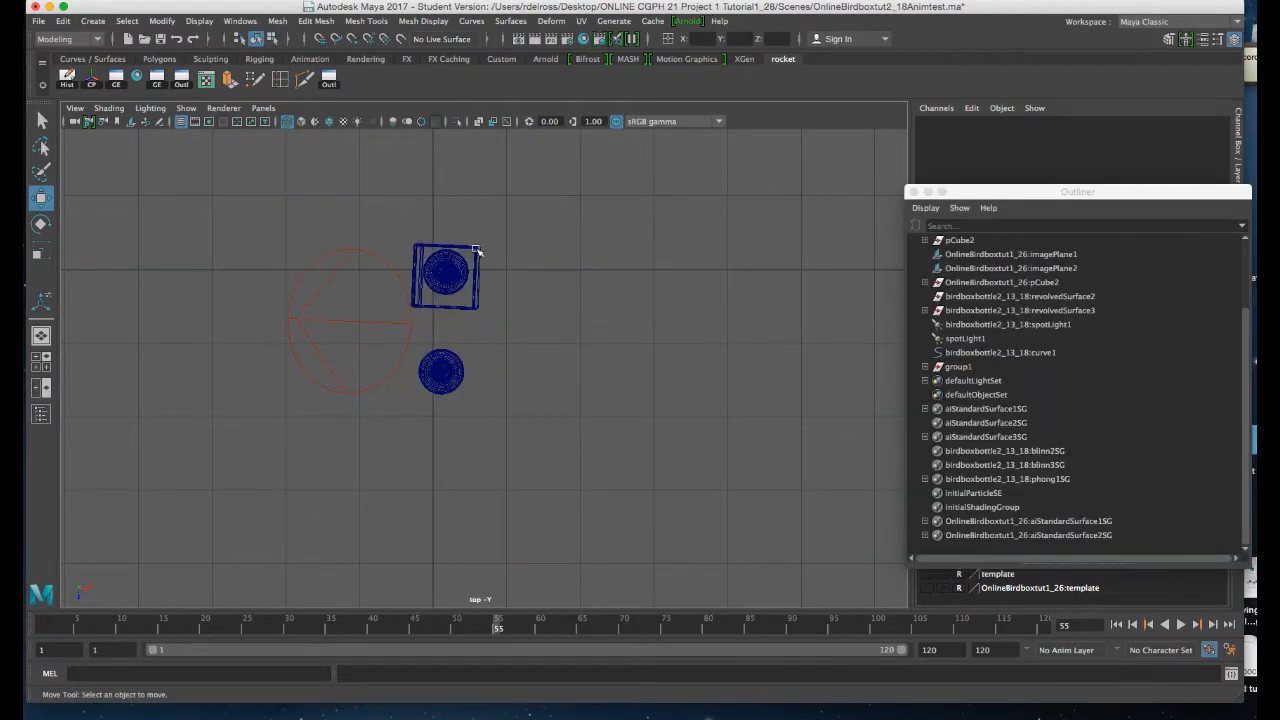
# Step: Move the group's pivot in the top view to a point midway between the box and the bottle
pyautogui.click(478, 255)
pyautogui.press('Up')
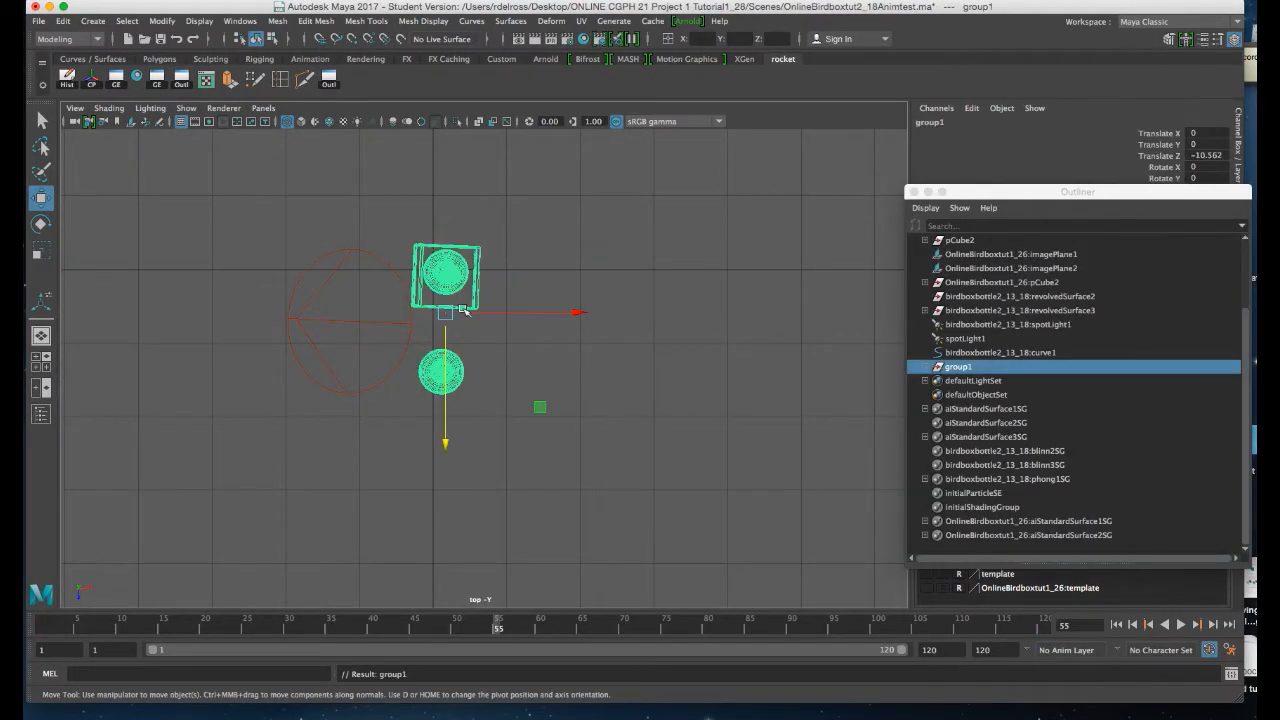
pyautogui.keyDown('alt'); pyautogui.moveTo(447, 317); pyautogui.dragTo(569, 407, button='right'); pyautogui.keyUp('alt')
pyautogui.keyDown('alt'); pyautogui.moveTo(569, 407); pyautogui.dragTo(606, 418, button='middle'); pyautogui.keyUp('alt')
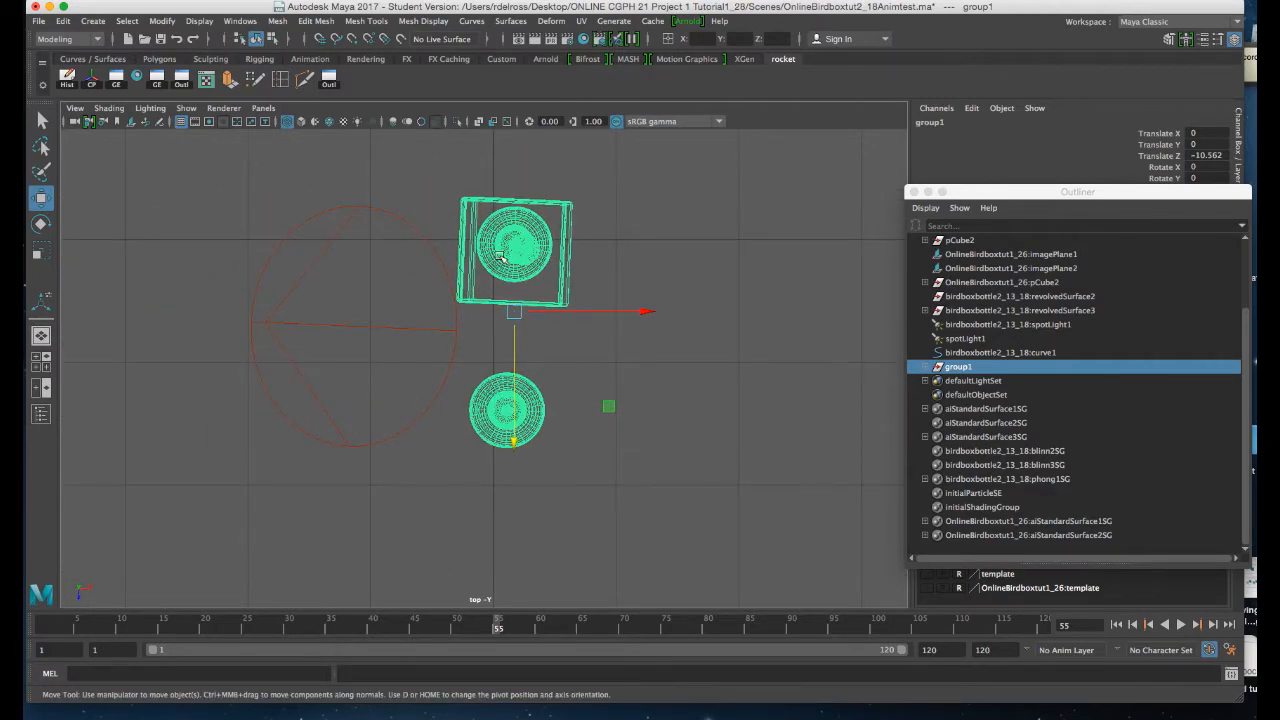
pyautogui.press('d')
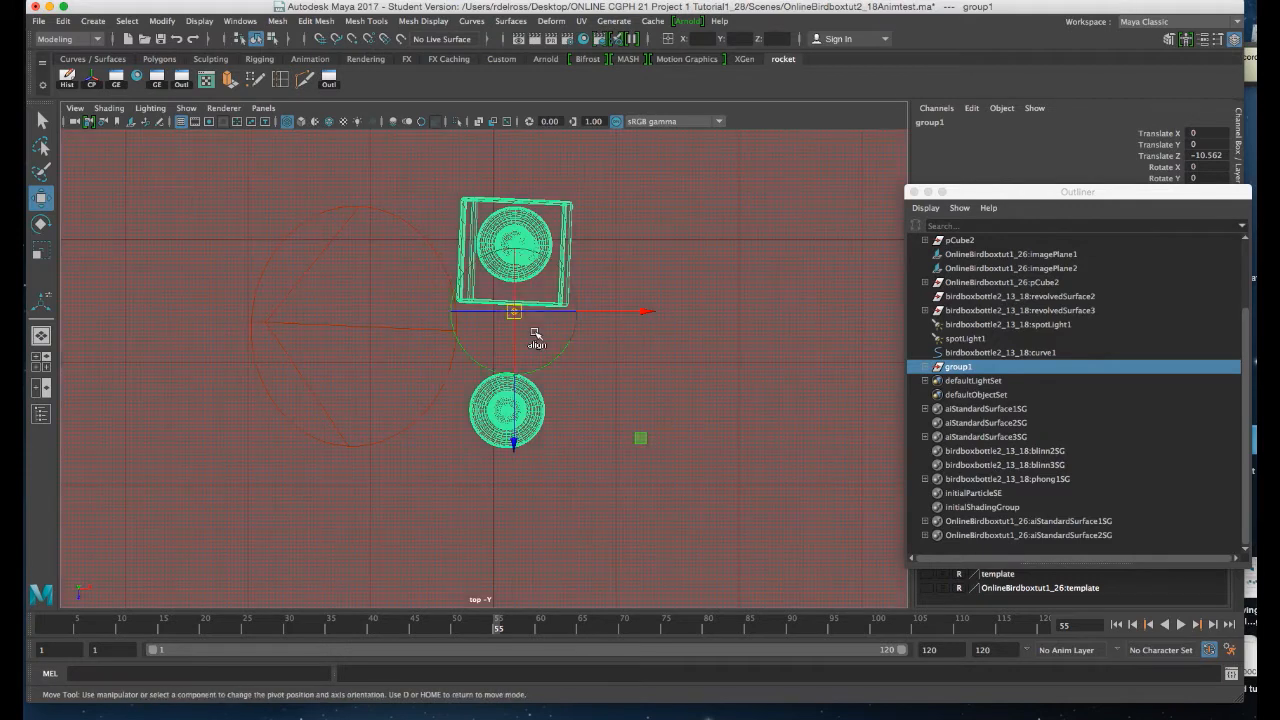
pyautogui.moveTo(515, 396); pyautogui.dragTo(515, 430)
pyautogui.moveTo(647, 349); pyautogui.dragTo(644, 347)
pyautogui.moveTo(514, 478); pyautogui.dragTo(514, 470)
pyautogui.press('d')
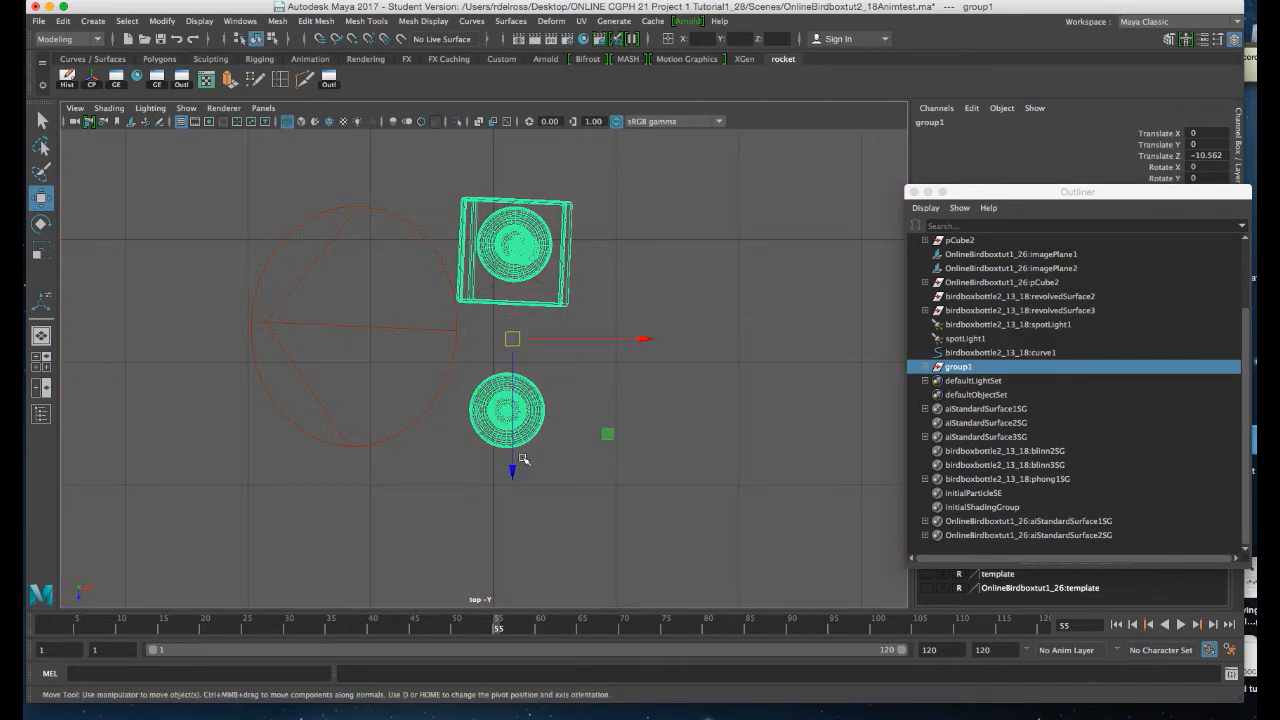
pyautogui.click(636, 302)
# Step: Select the whole group in the perspective view and rename it box_stage
pyautogui.press('space')
pyautogui.press('space')
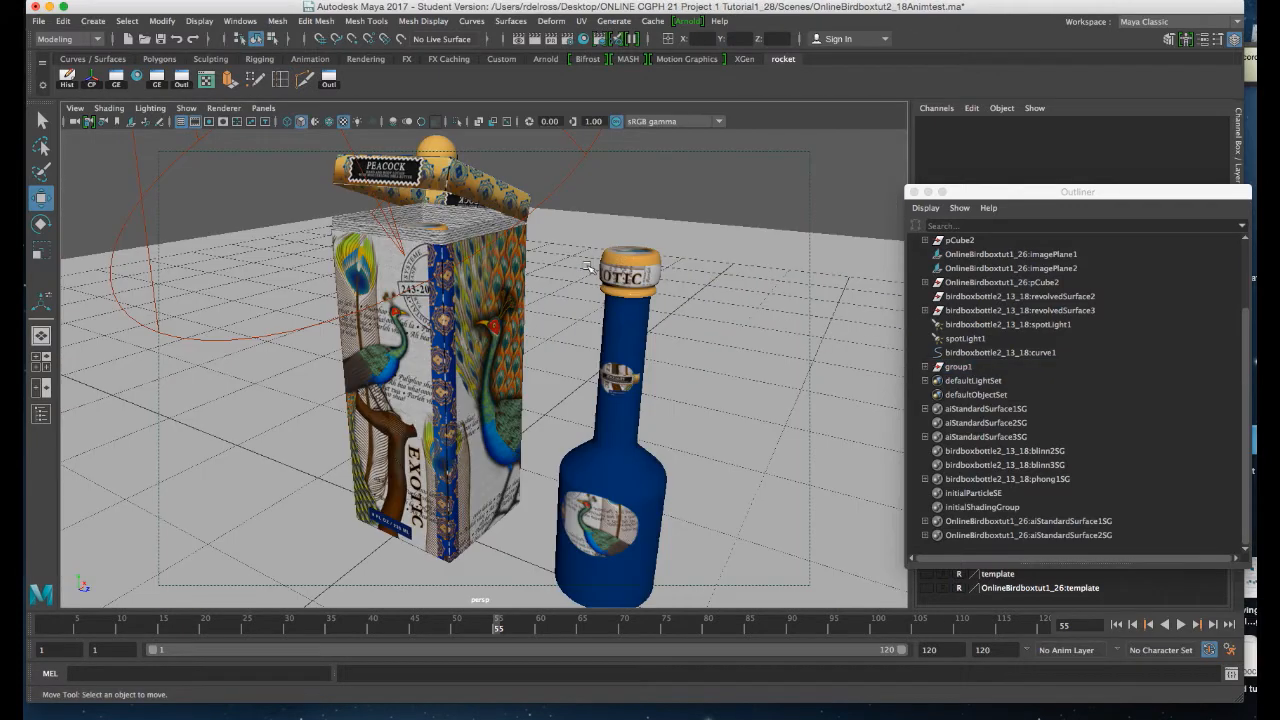
pyautogui.keyDown('alt'); pyautogui.moveTo(548, 298); pyautogui.dragTo(468, 325); pyautogui.keyUp('alt')
pyautogui.click(460, 330)
pyautogui.press('Up')
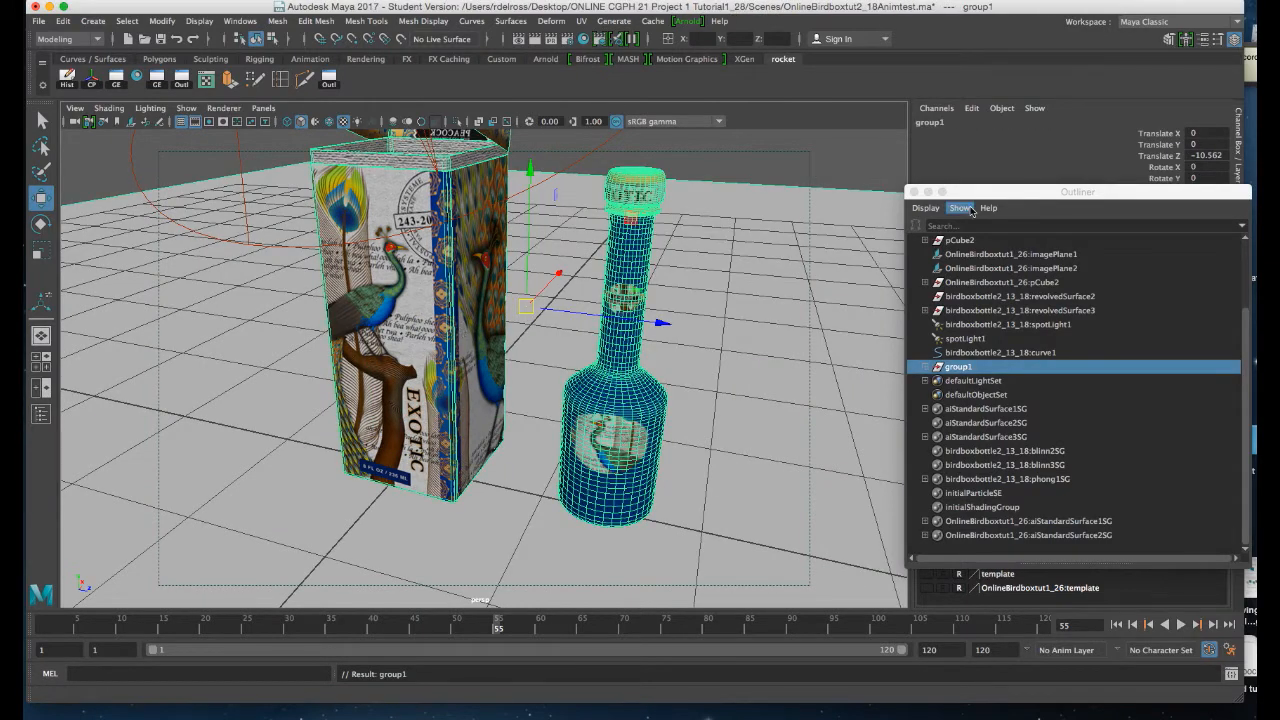
pyautogui.moveTo(1008, 203); pyautogui.dragTo(864, 377)
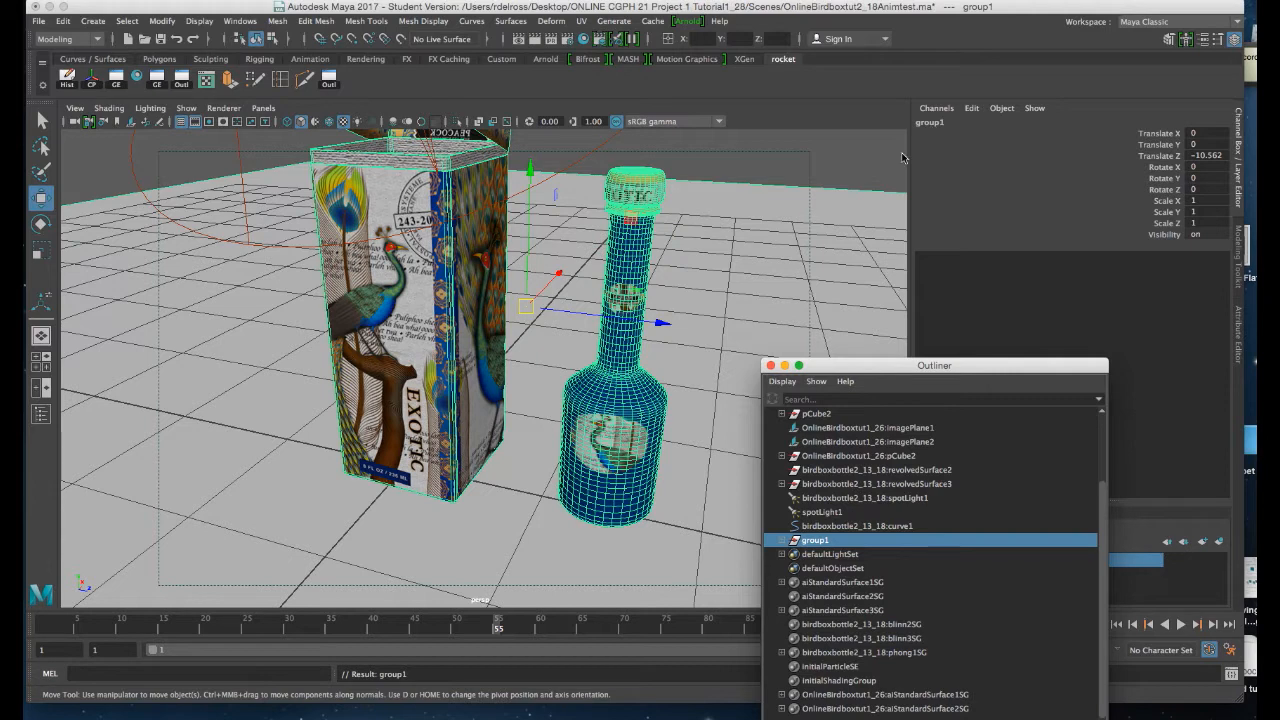
pyautogui.doubleClick(929, 124)
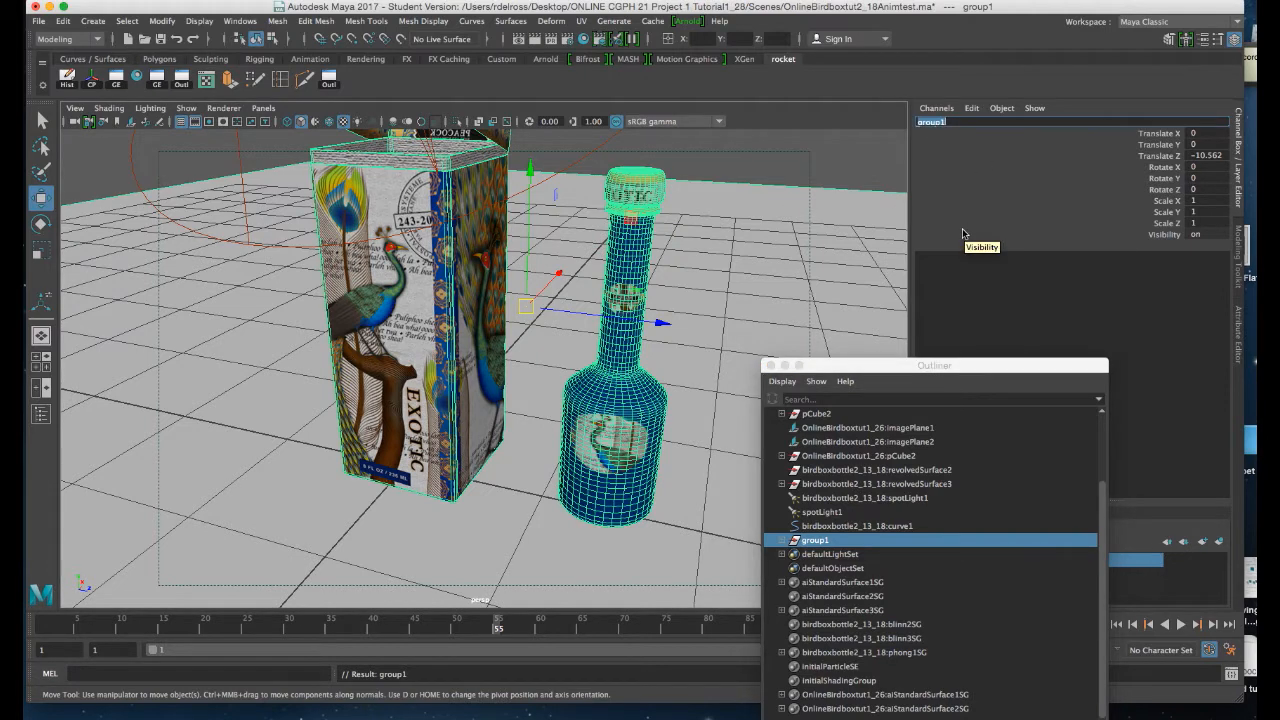
pyautogui.write('bi')
pyautogui.write('x_stage')
pyautogui.press('Return')
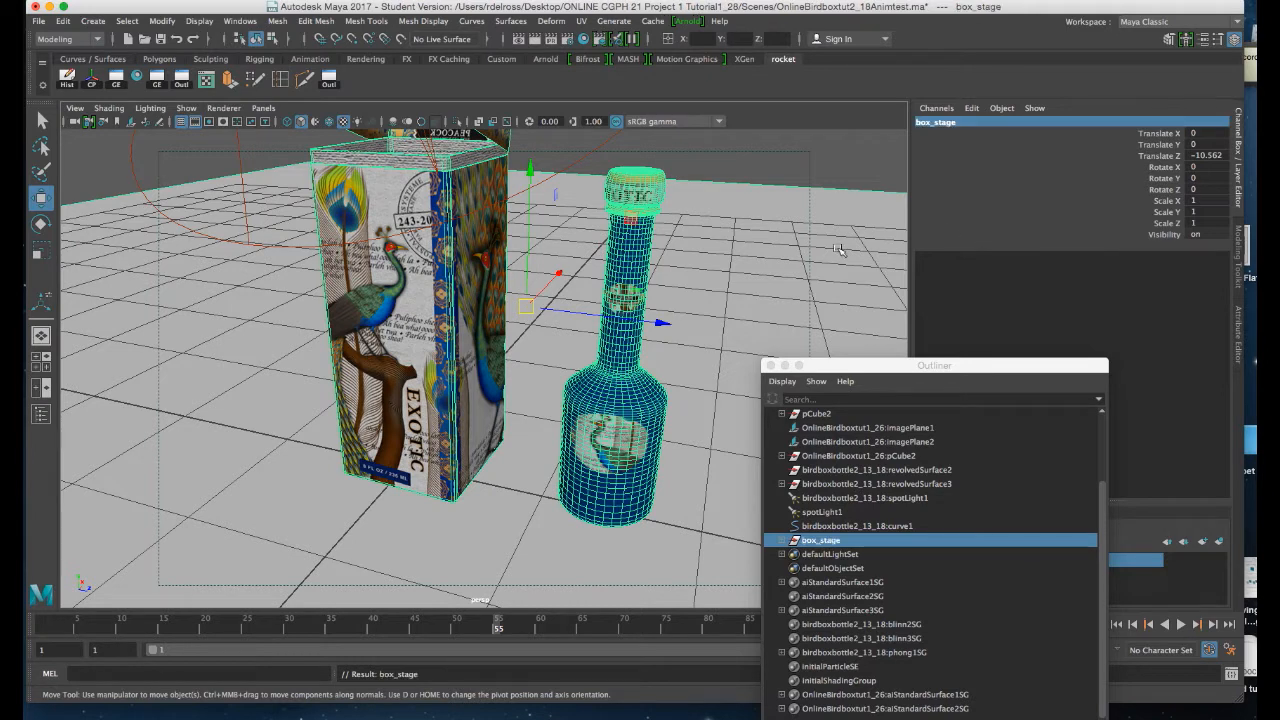
# Step: Key the box_stage group's Rotate Y at 0 on frame 1 and set it to 360 on frame 120
pyautogui.keyDown('alt'); pyautogui.moveTo(622, 300); pyautogui.dragTo(646, 293); pyautogui.keyUp('alt')
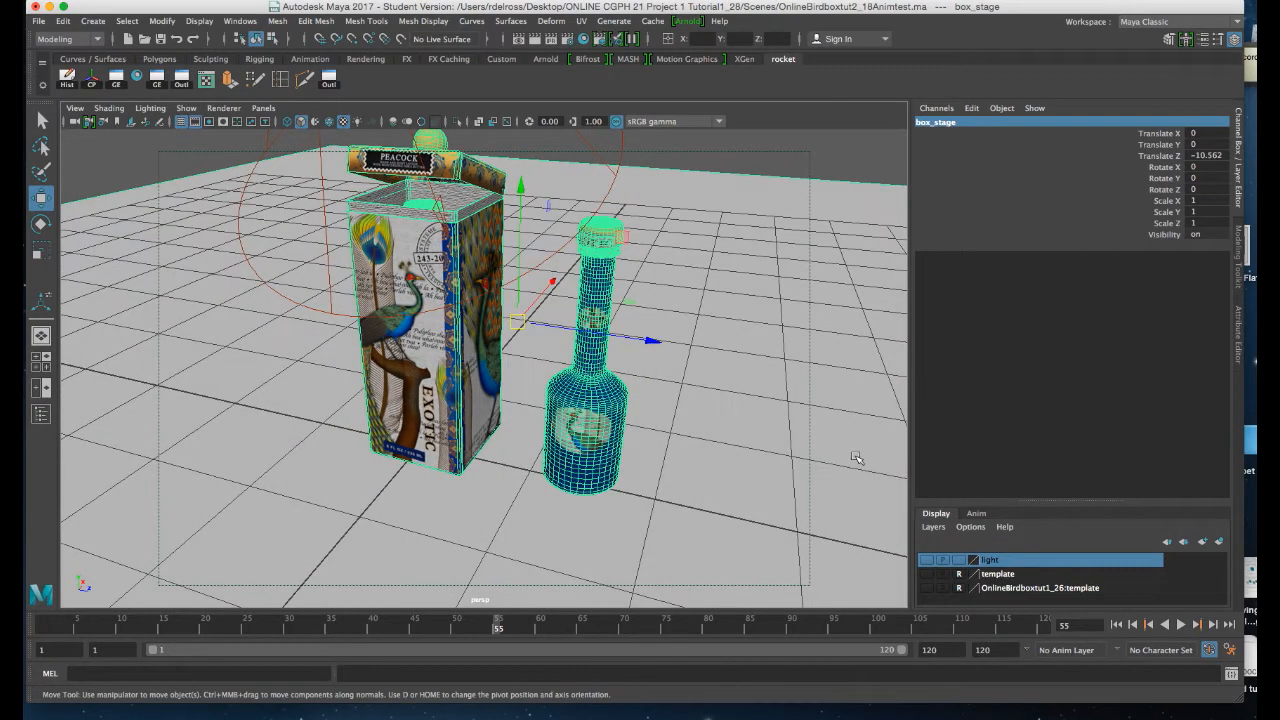
pyautogui.click(1117, 626)
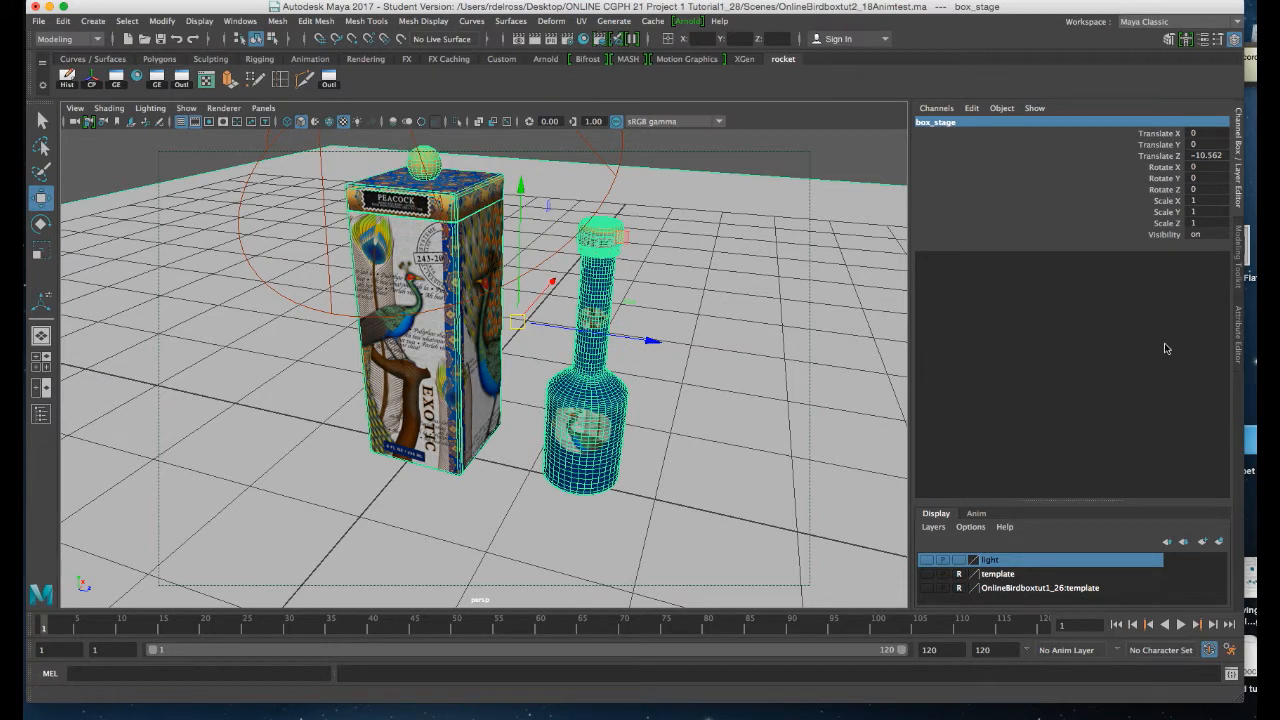
pyautogui.rightClick(1160, 180)
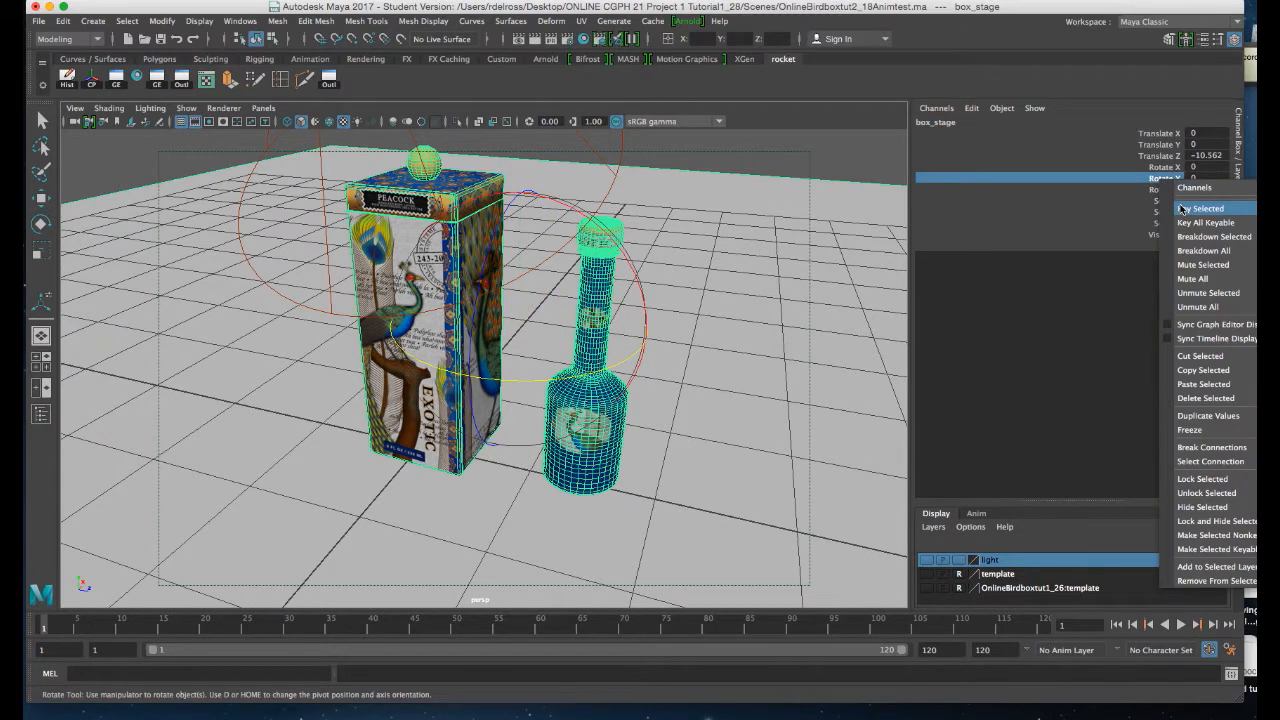
pyautogui.click(1183, 208)
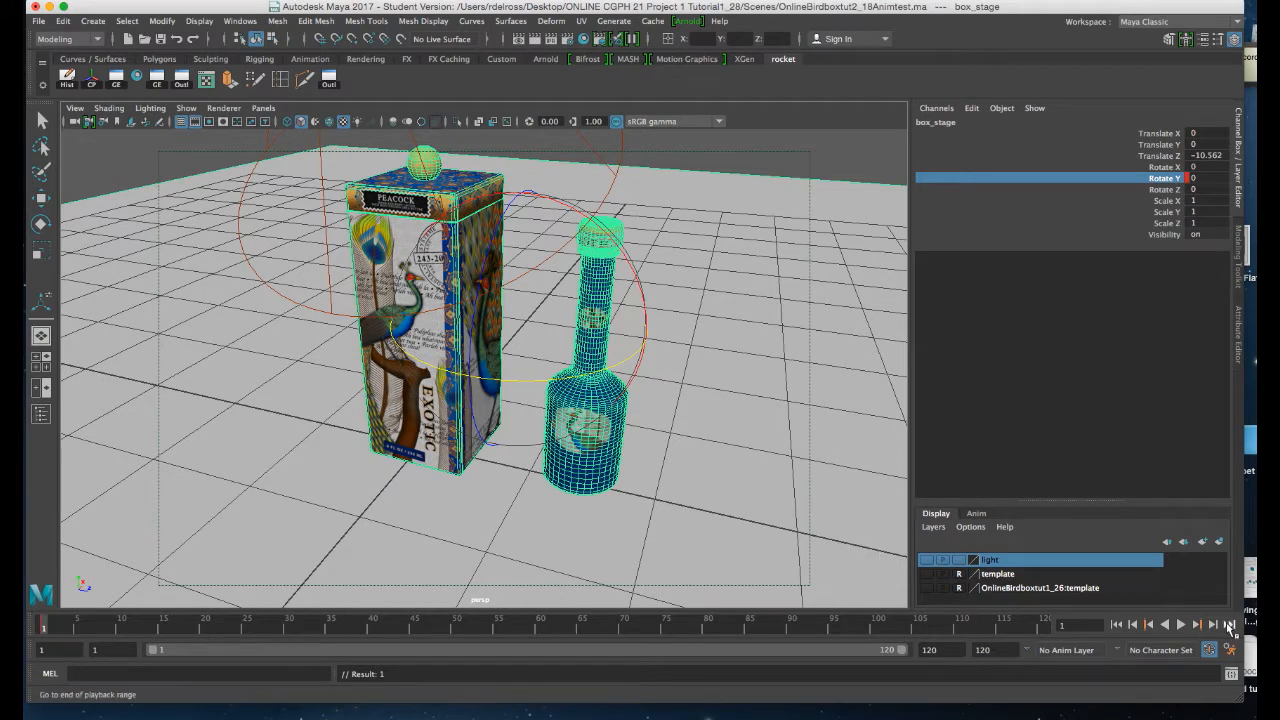
pyautogui.click(1229, 625)
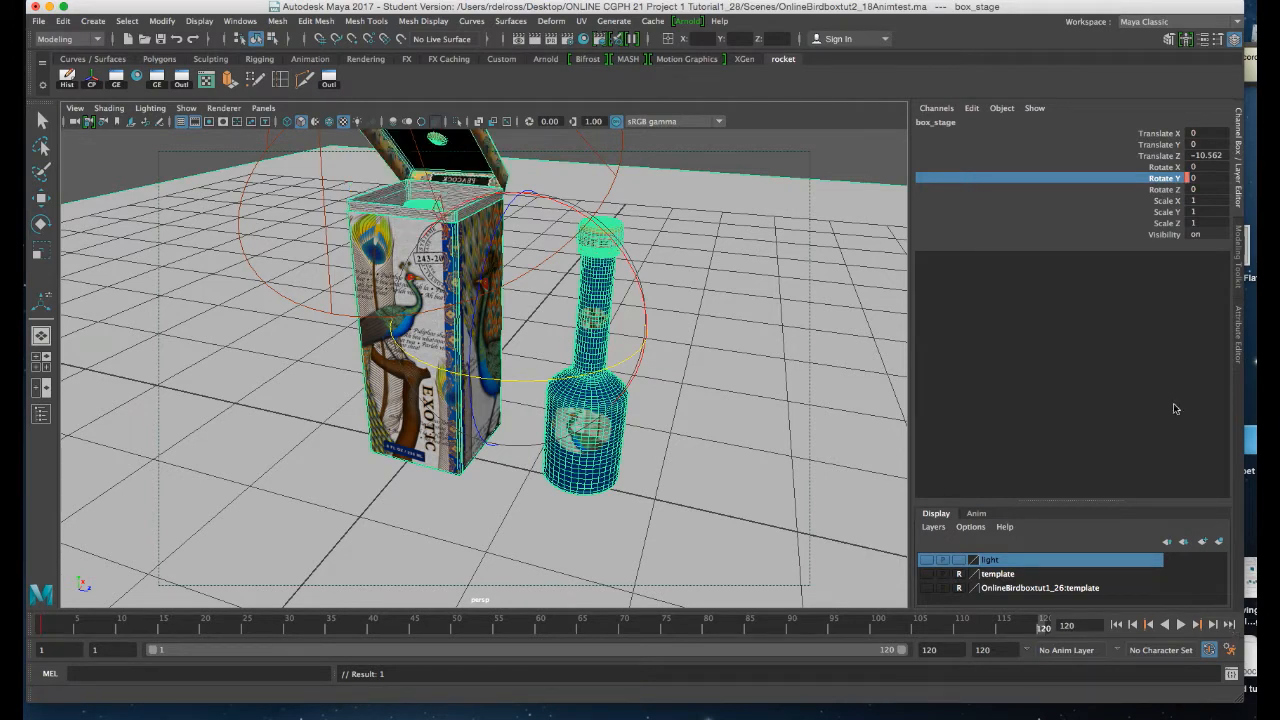
pyautogui.doubleClick(1203, 178)
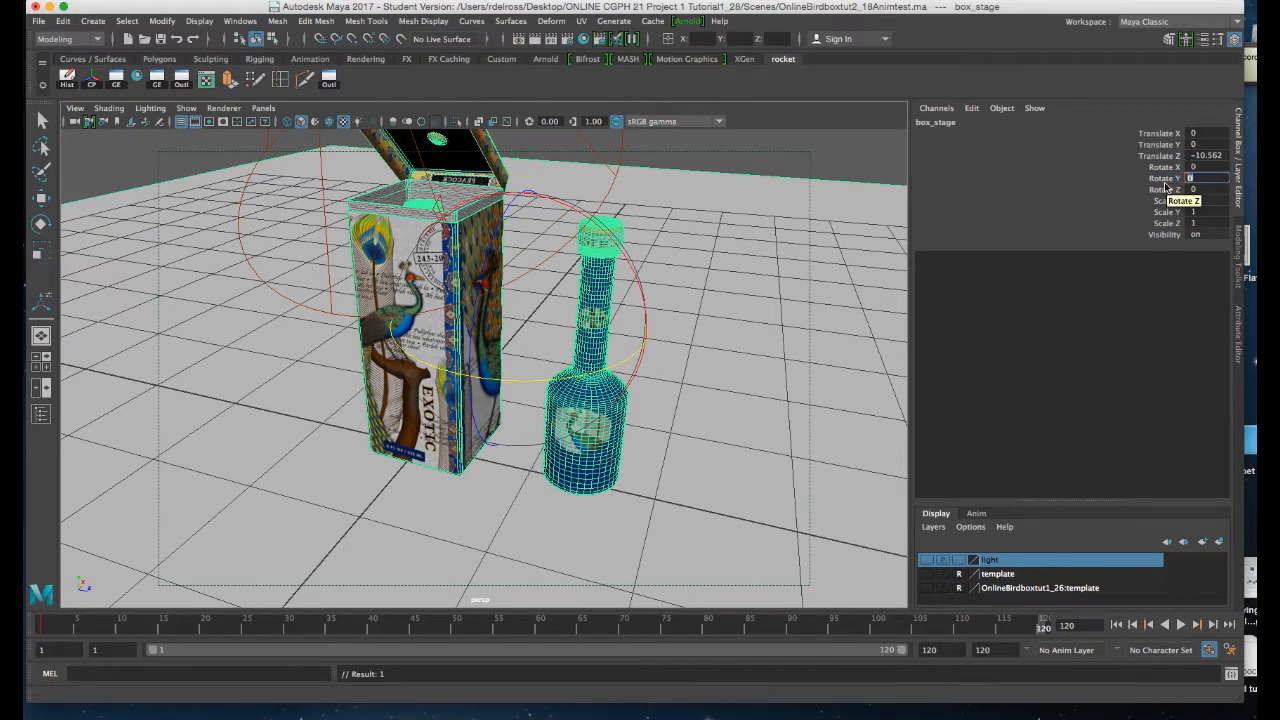
pyautogui.press('Return')
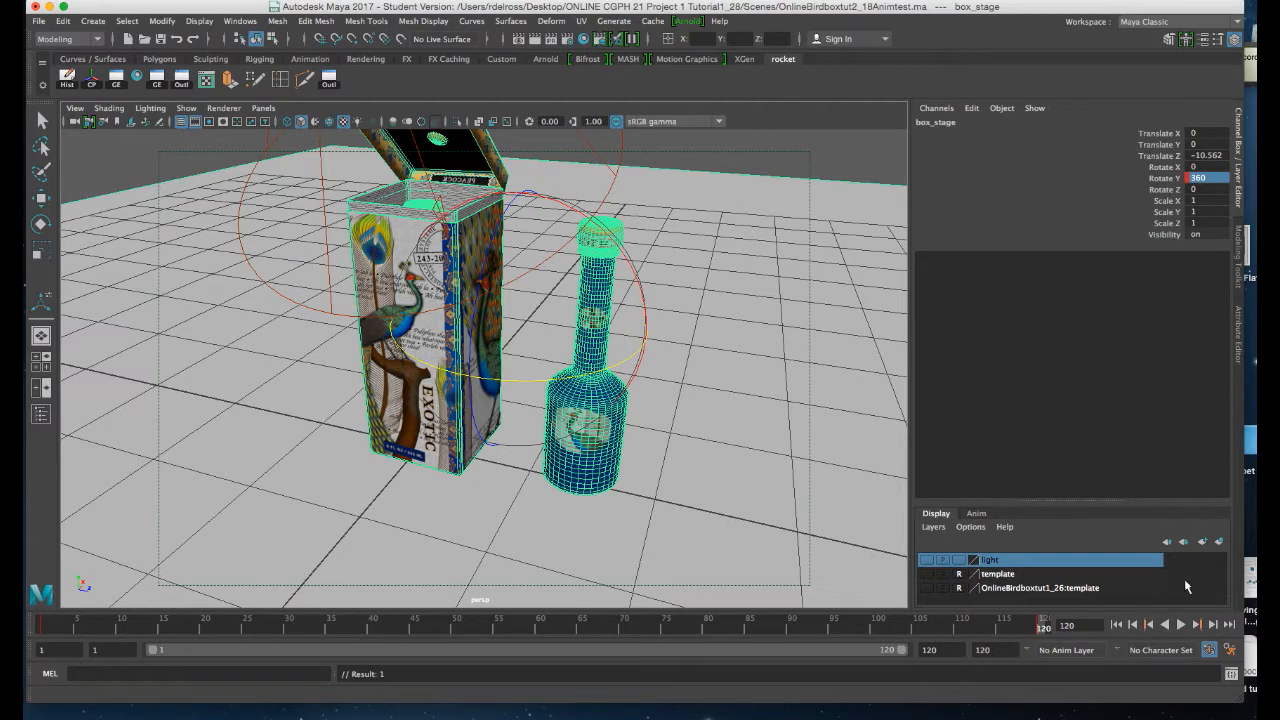
# Step: Play the combined rotation and lid animation, stop it, return to frame 1 and deselect the group
pyautogui.hotkey('alt', 'v')
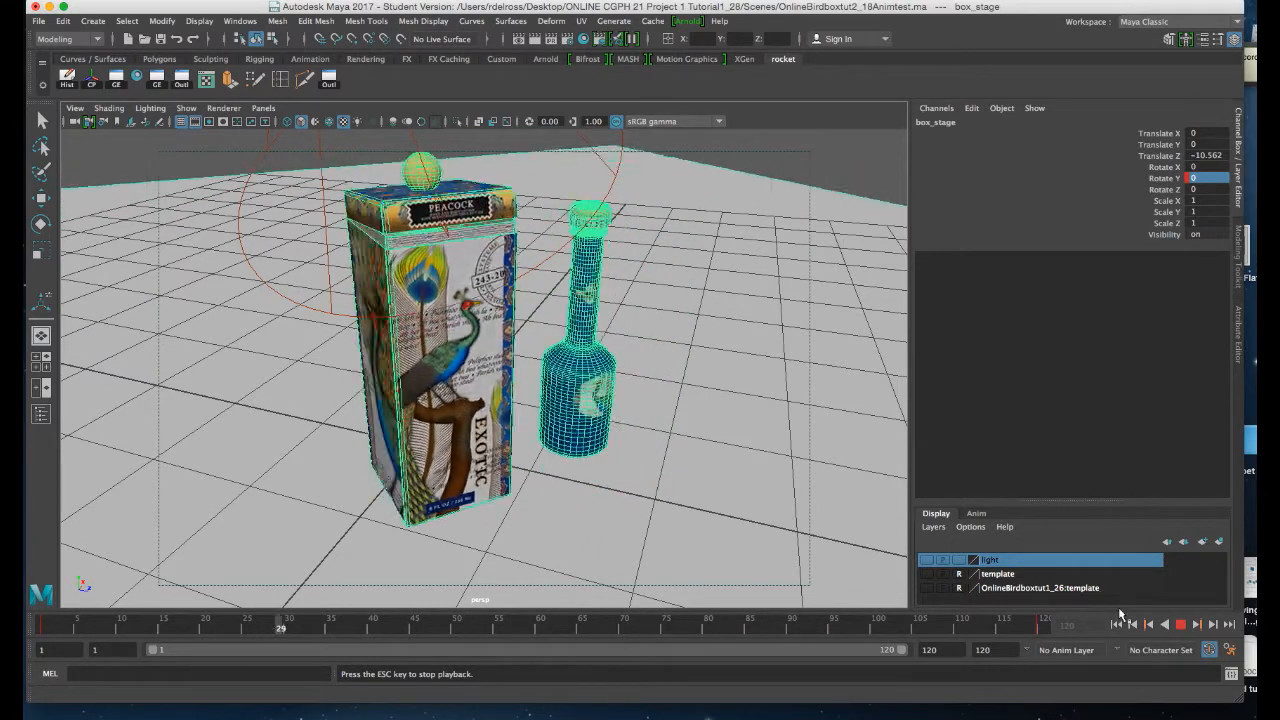
pyautogui.click(1181, 627)
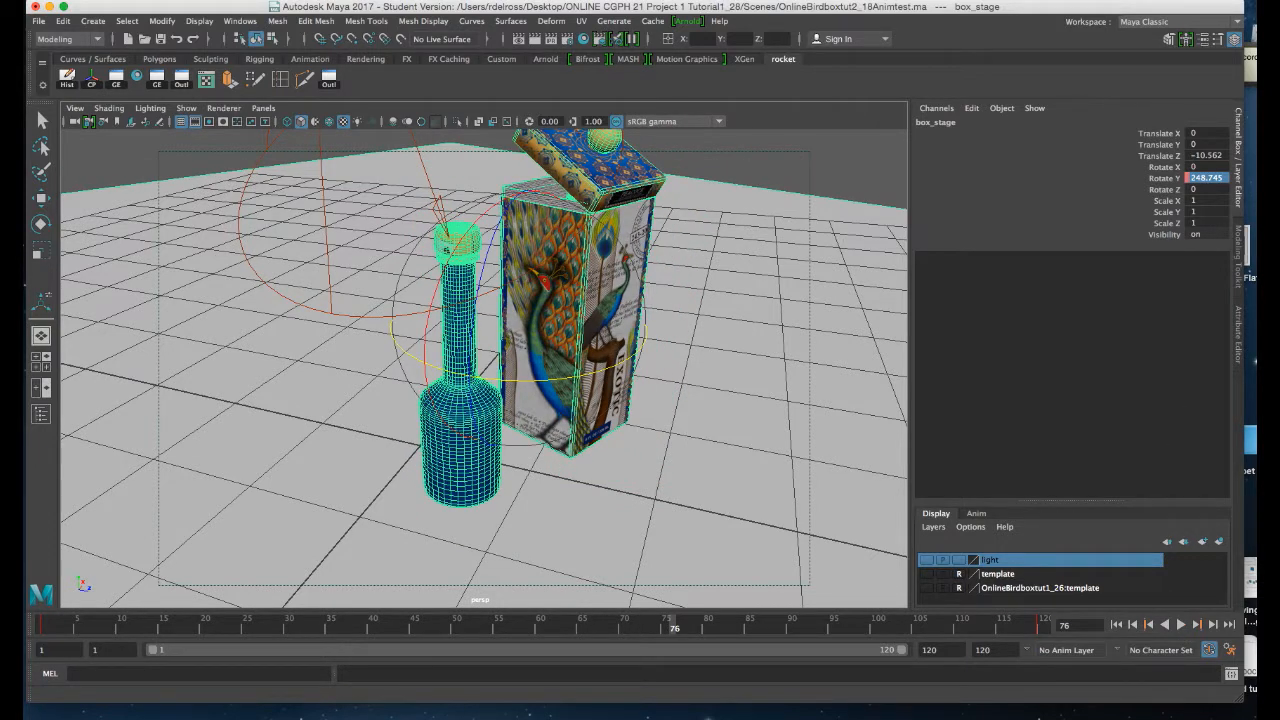
pyautogui.click(1117, 625)
pyautogui.click(840, 160)
pyautogui.press('w')
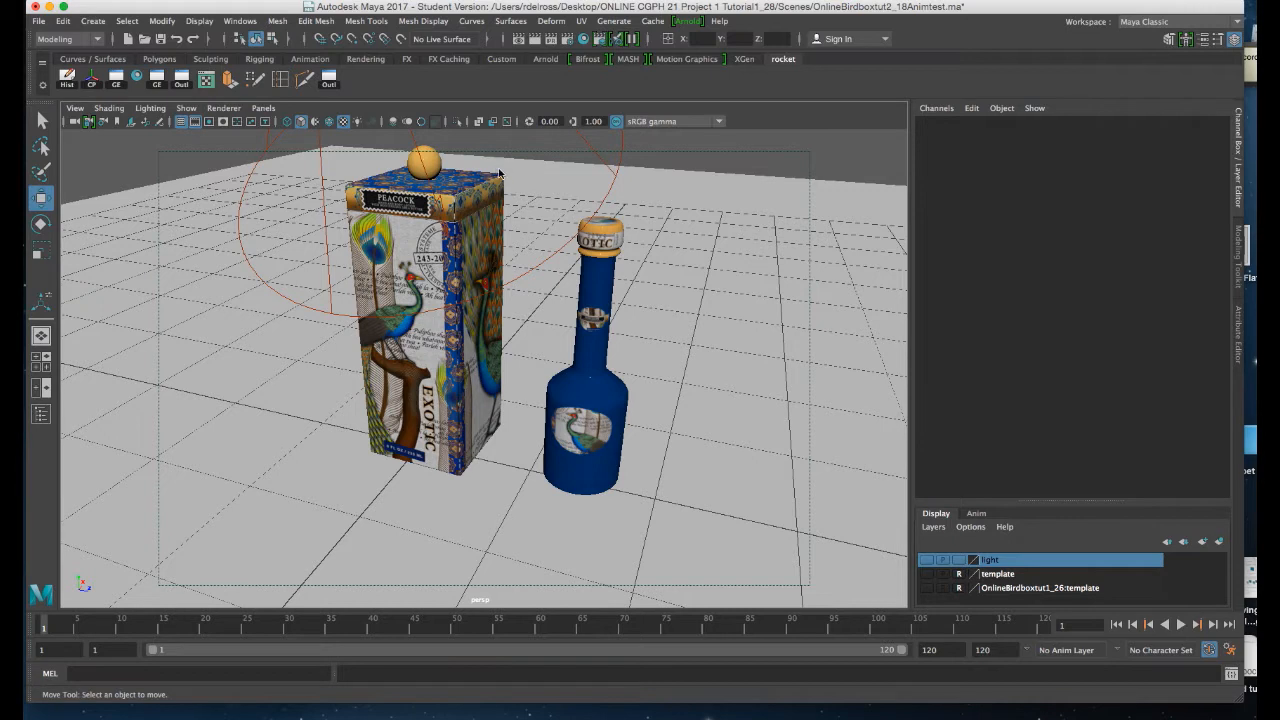
# Step: Create a playblast of the perspective view over the Time Slider range
pyautogui.press('space')
pyautogui.click(544, 117)
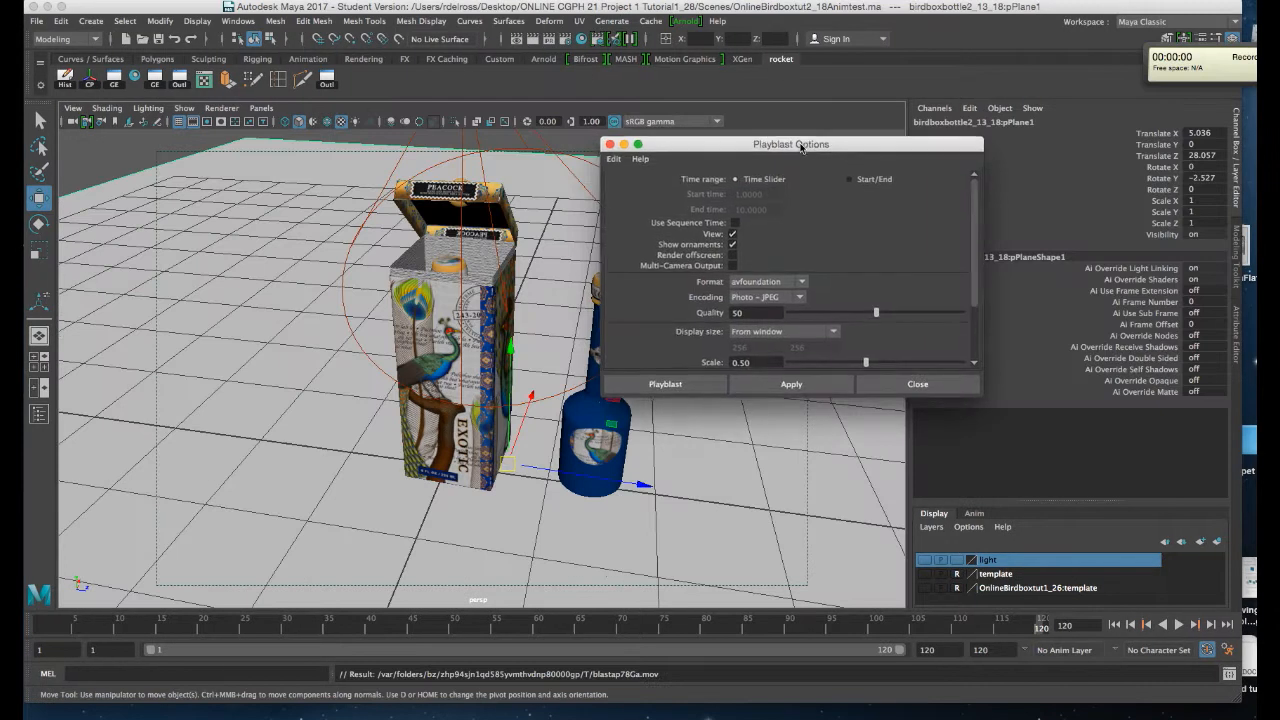
pyautogui.moveTo(800, 147); pyautogui.dragTo(803, 155)
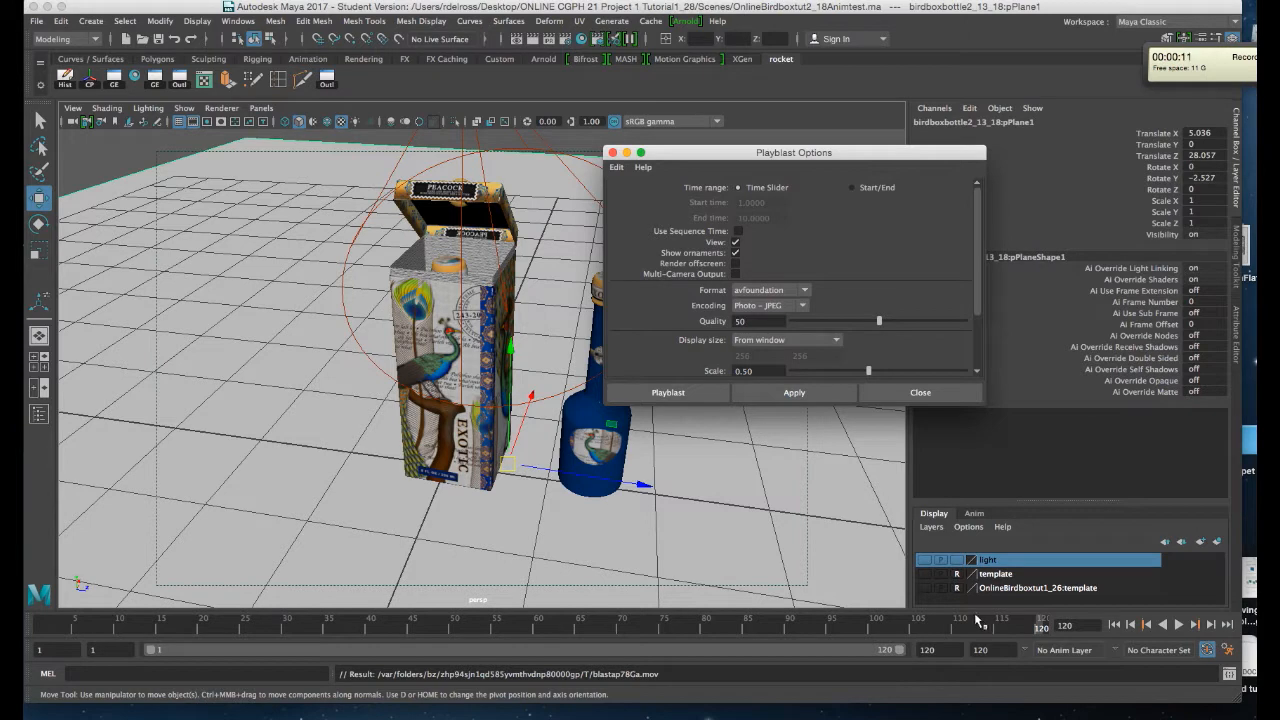
pyautogui.click(770, 395)
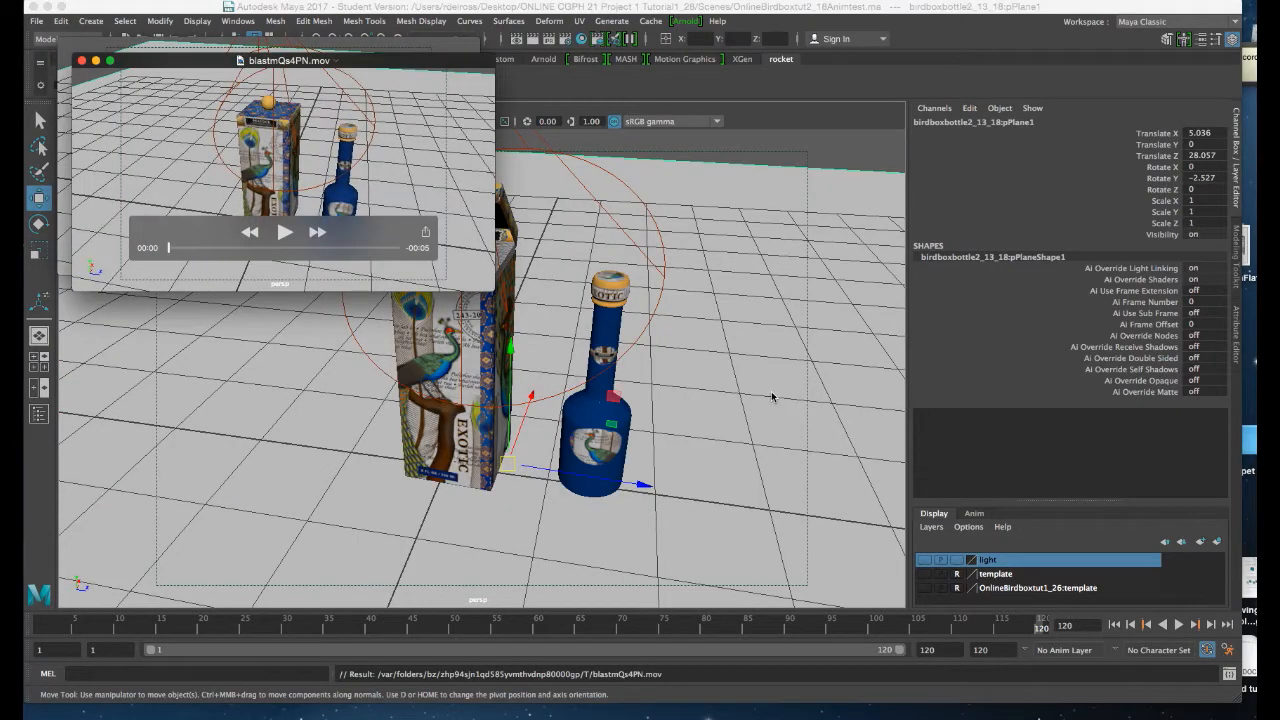
# Step: Watch the new playblast movie and close both playblast windows
pyautogui.moveTo(428, 64); pyautogui.dragTo(644, 162)
pyautogui.click(501, 330)
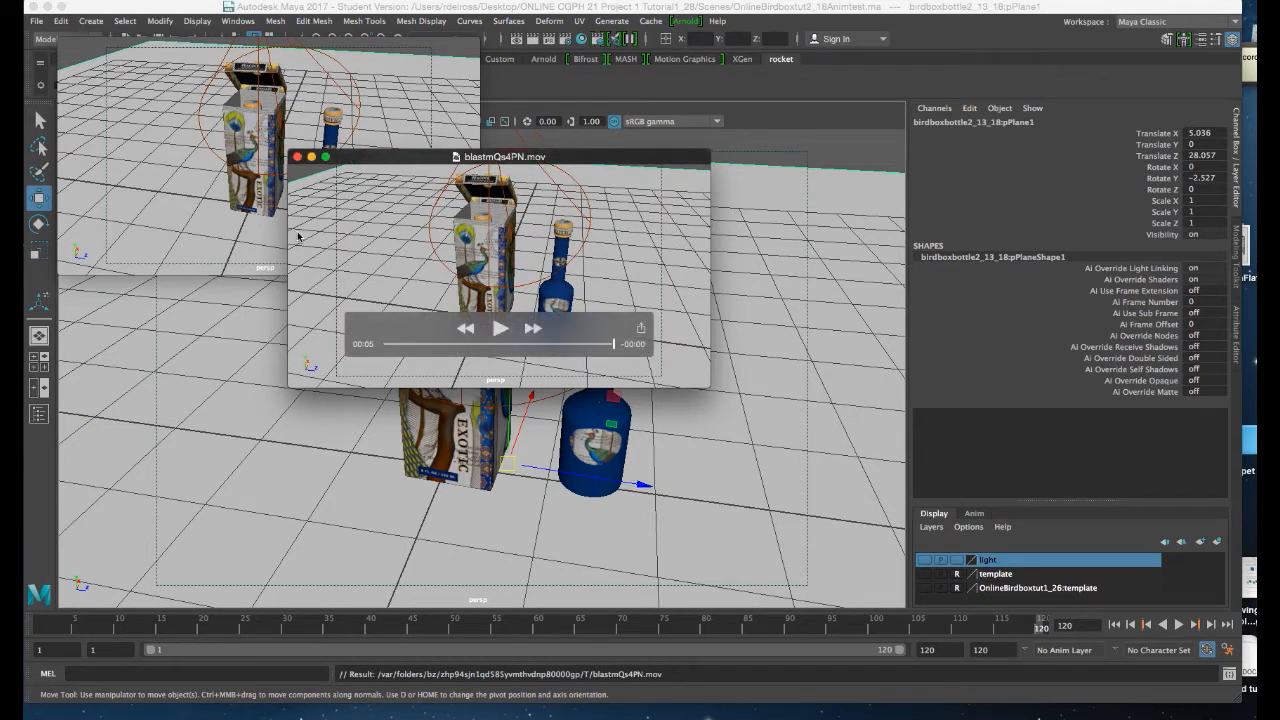
pyautogui.moveTo(317, 165); pyautogui.dragTo(356, 181)
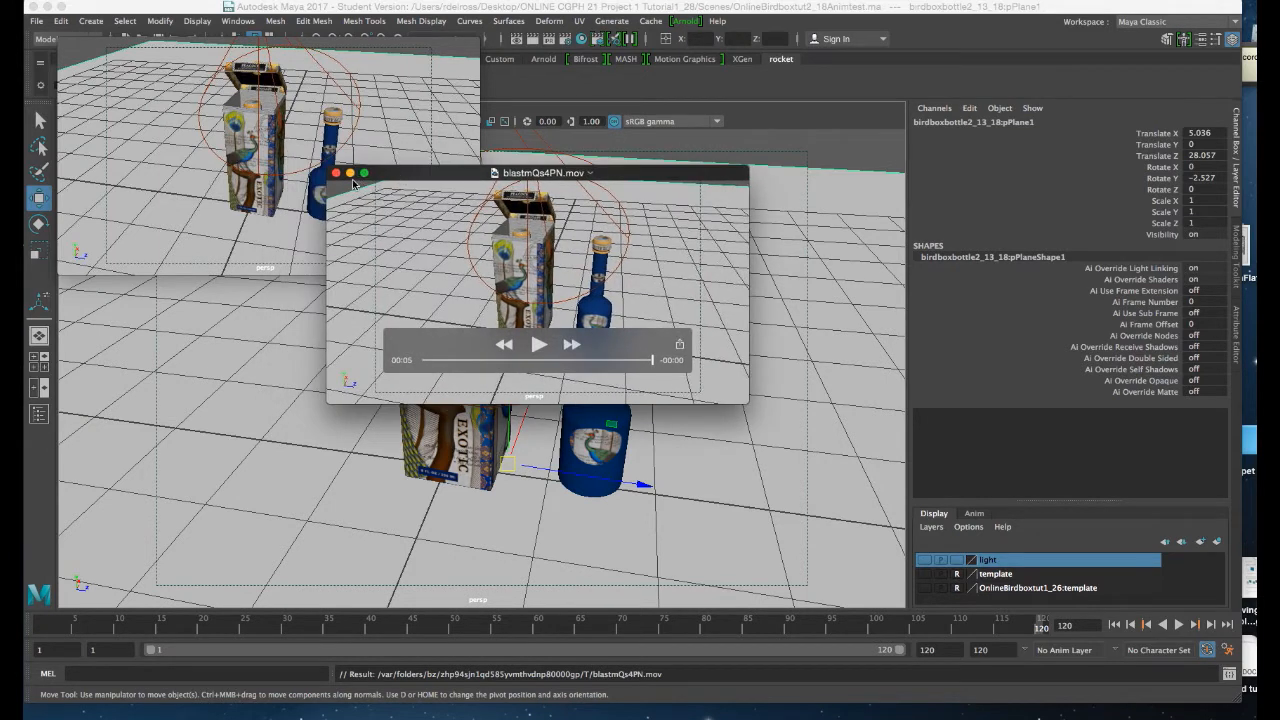
pyautogui.click(336, 173)
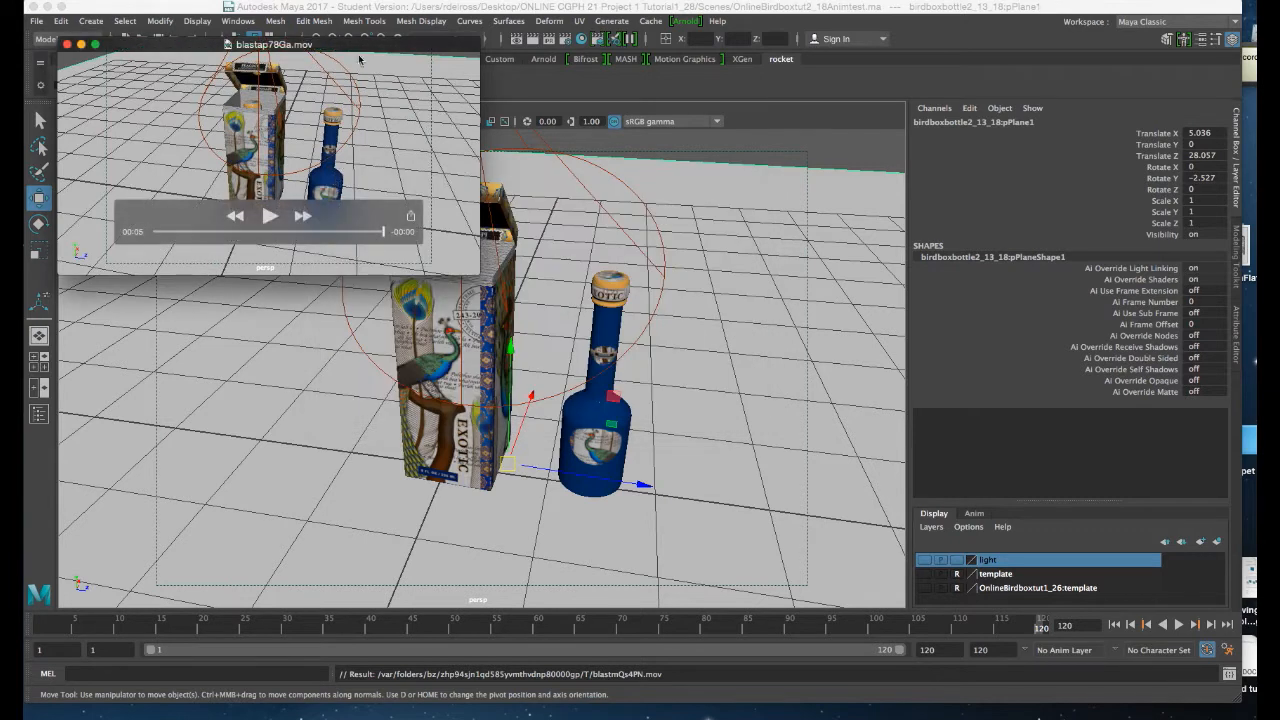
pyautogui.moveTo(368, 46); pyautogui.dragTo(709, 233)
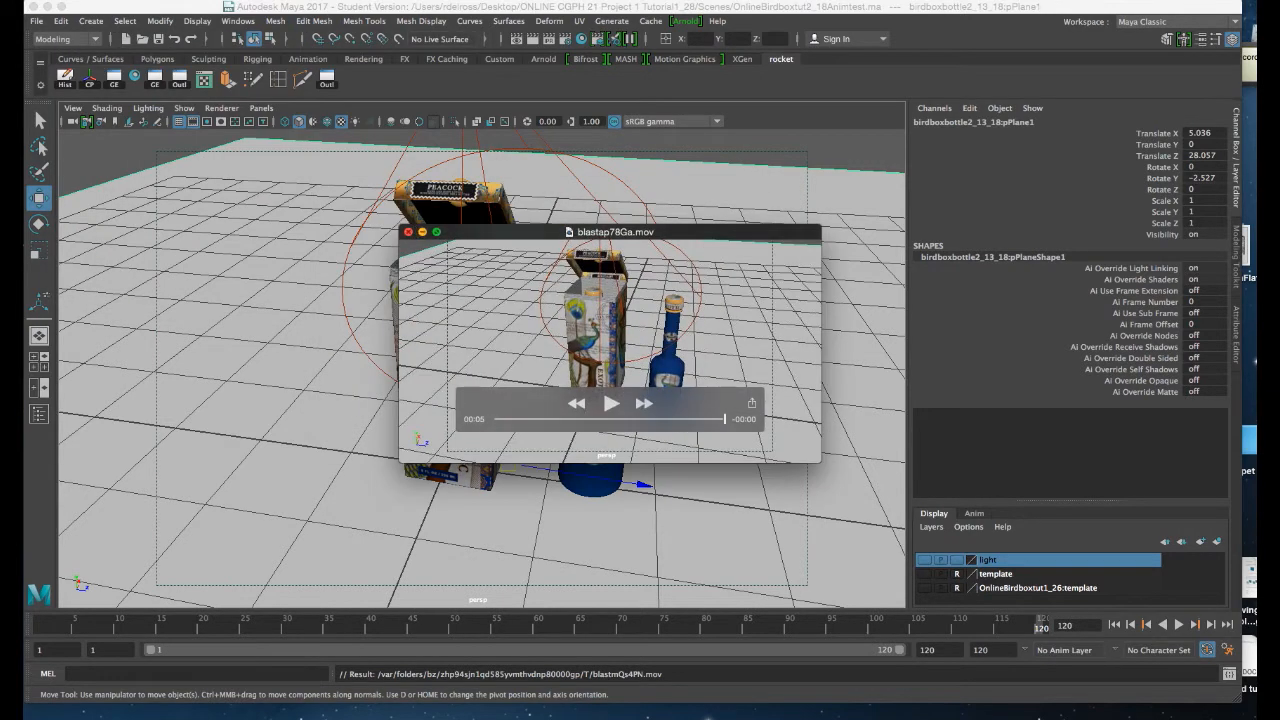
pyautogui.click(408, 232)
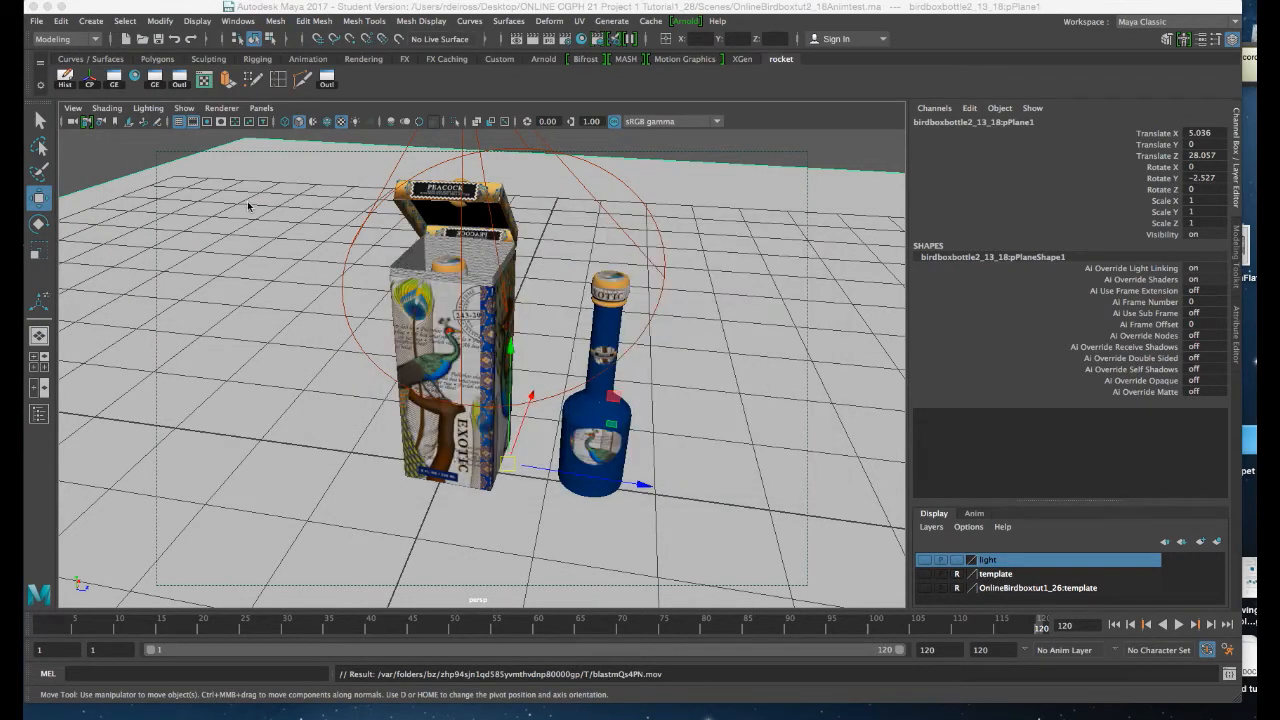
# Step: Compare the film gate and gate mask in the perspective view, and leave only the resolution gate enabled
pyautogui.click(206, 122)
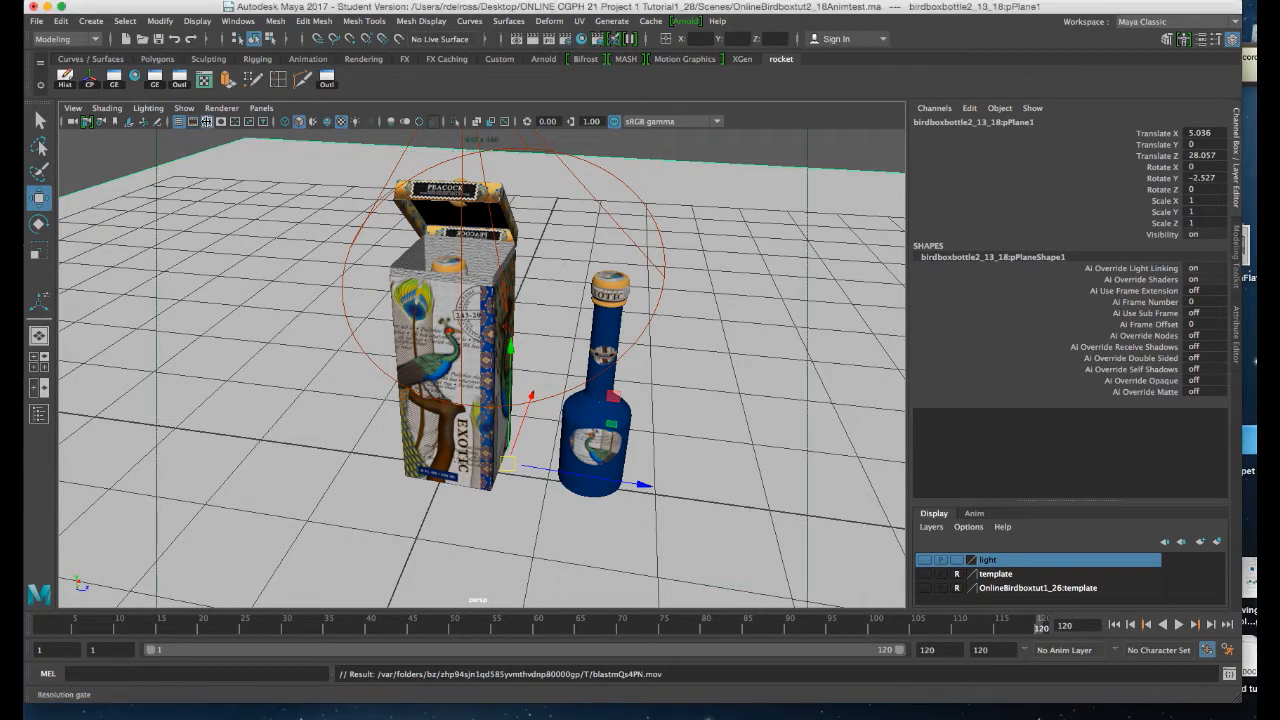
pyautogui.click(222, 122)
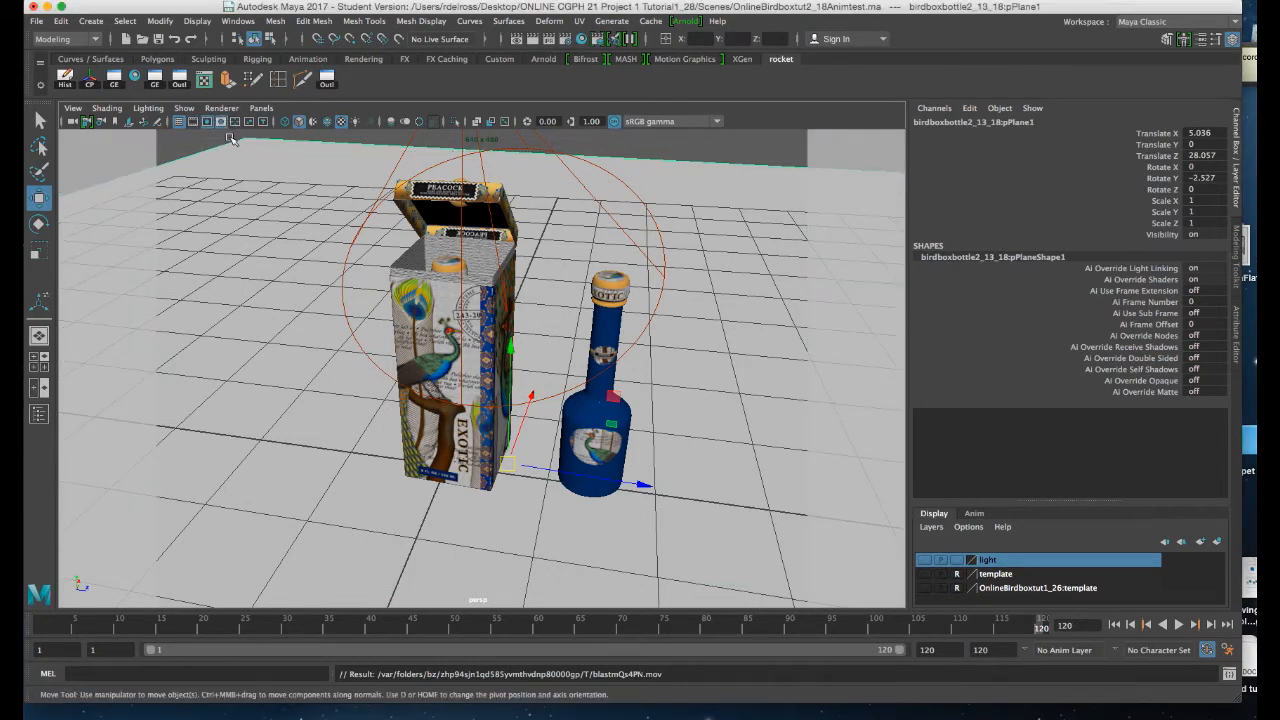
pyautogui.click(193, 122)
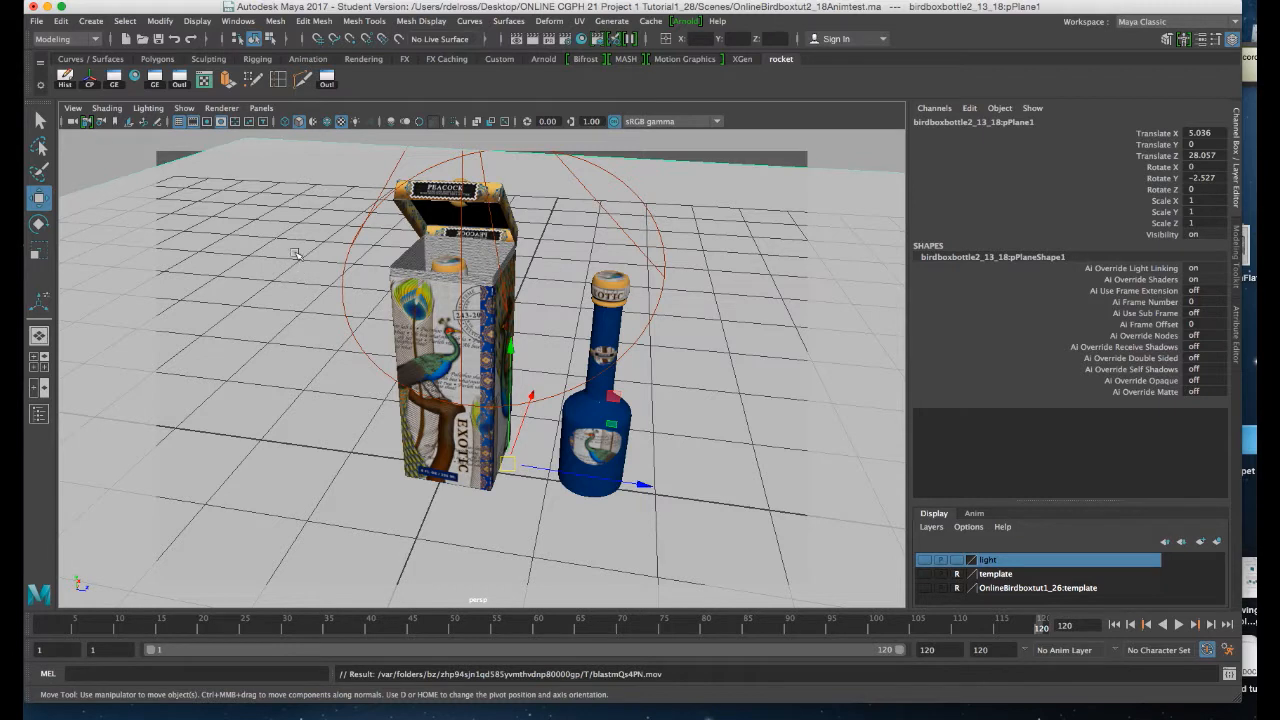
pyautogui.click(208, 122)
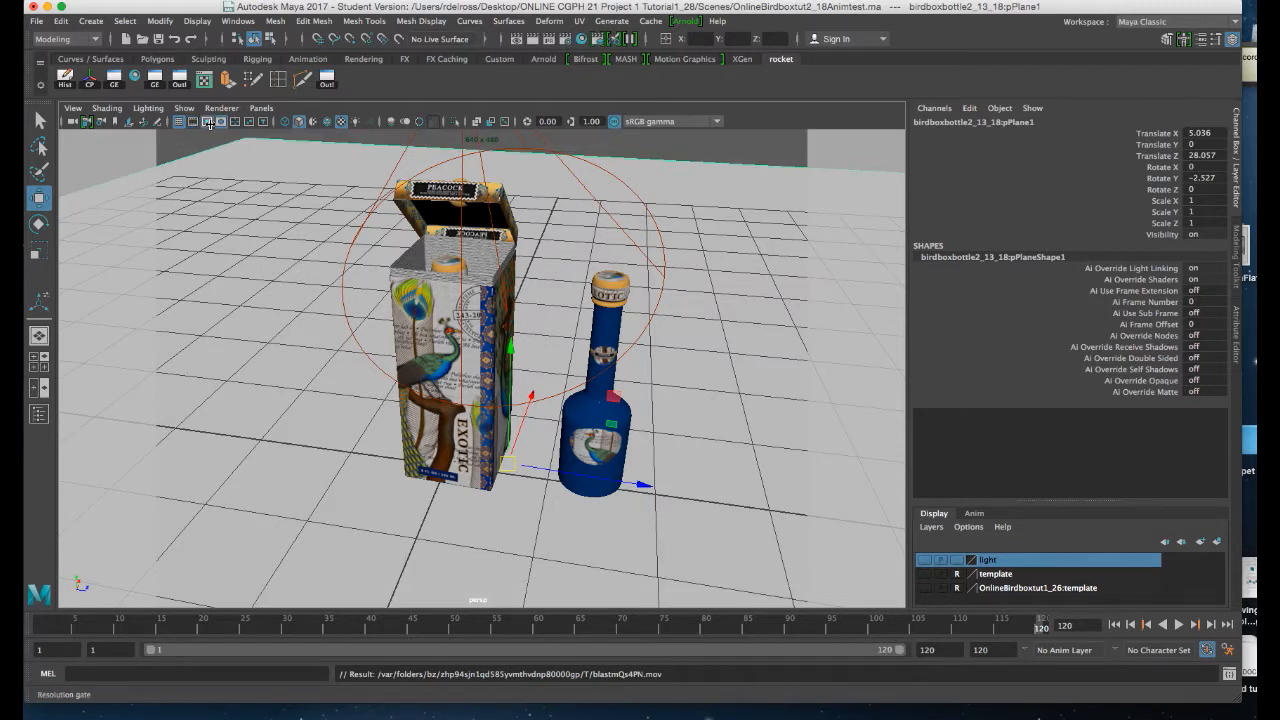
pyautogui.click(221, 122)
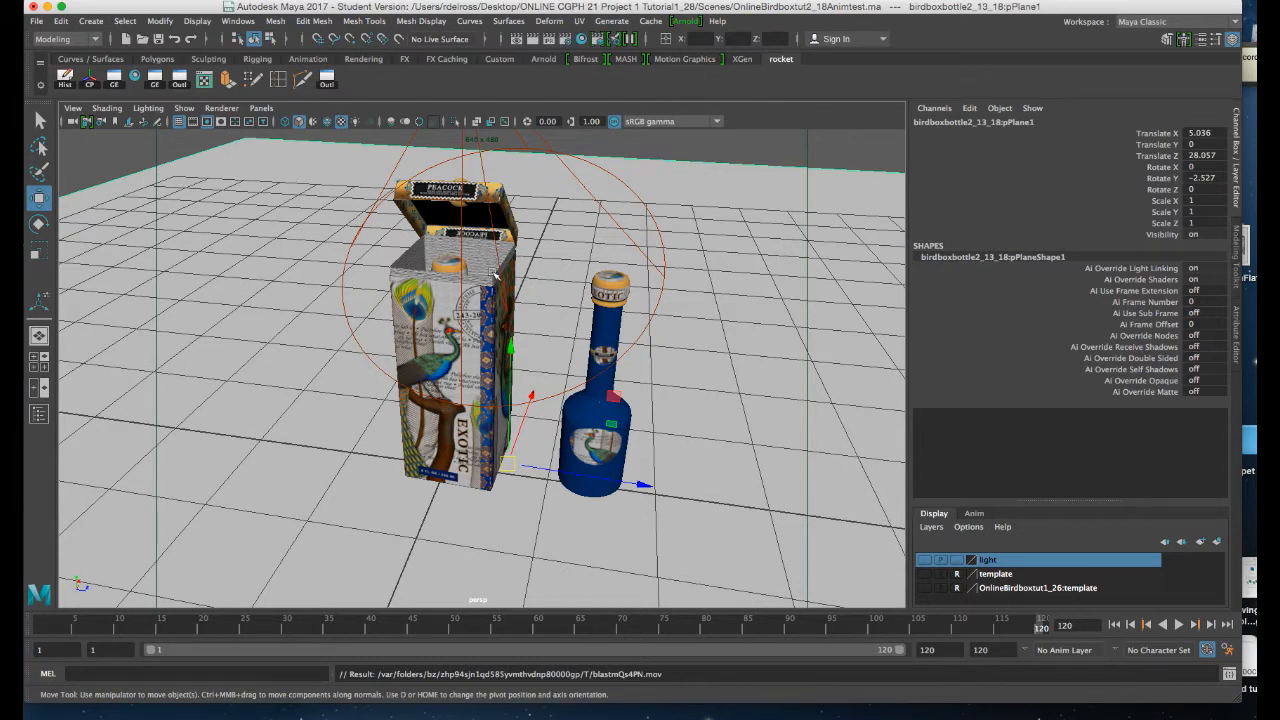
# Step: Render the perspective view at frame 120 in the Arnold RenderView and move its window off the side panel
pyautogui.click(686, 21)
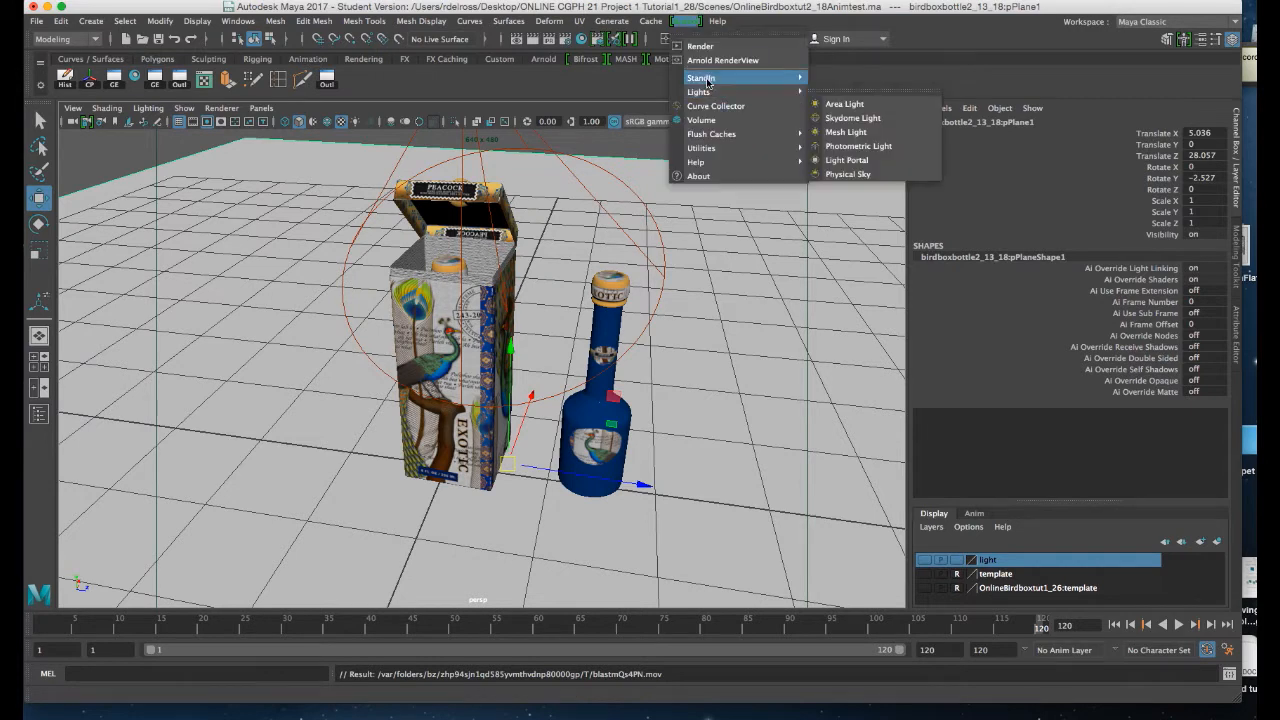
pyautogui.click(713, 60)
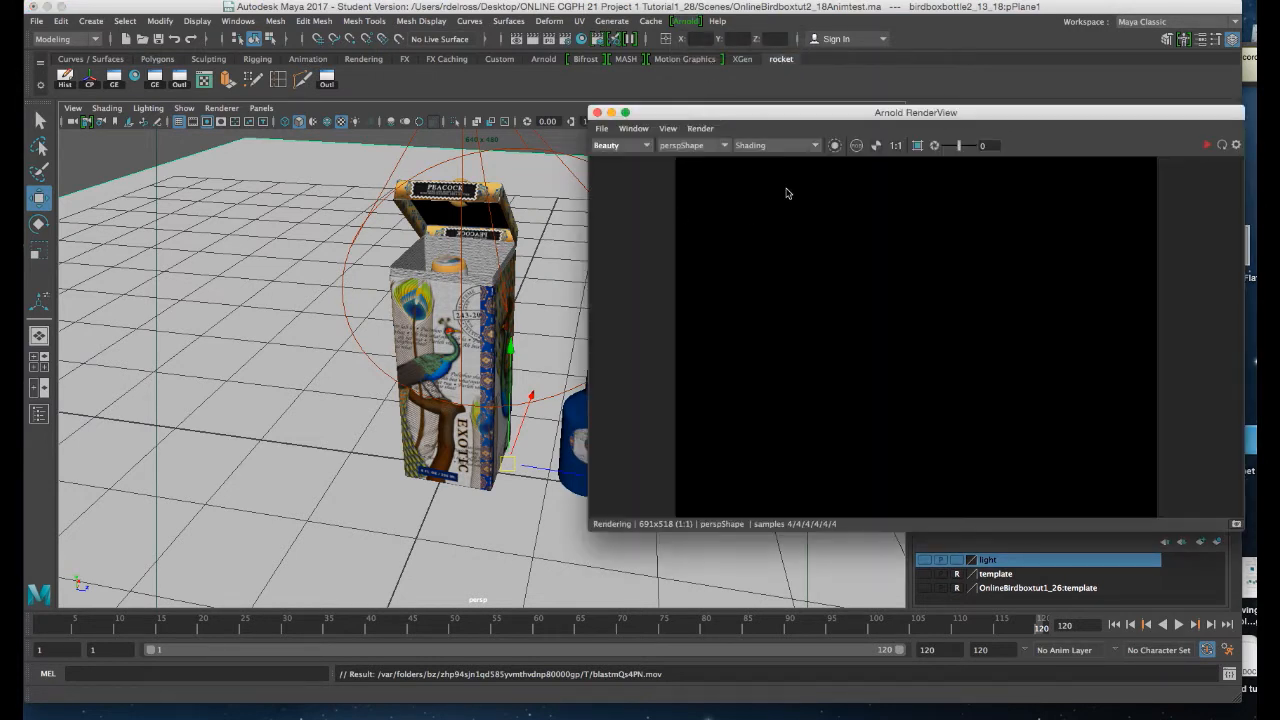
pyautogui.moveTo(879, 113); pyautogui.dragTo(798, 110)
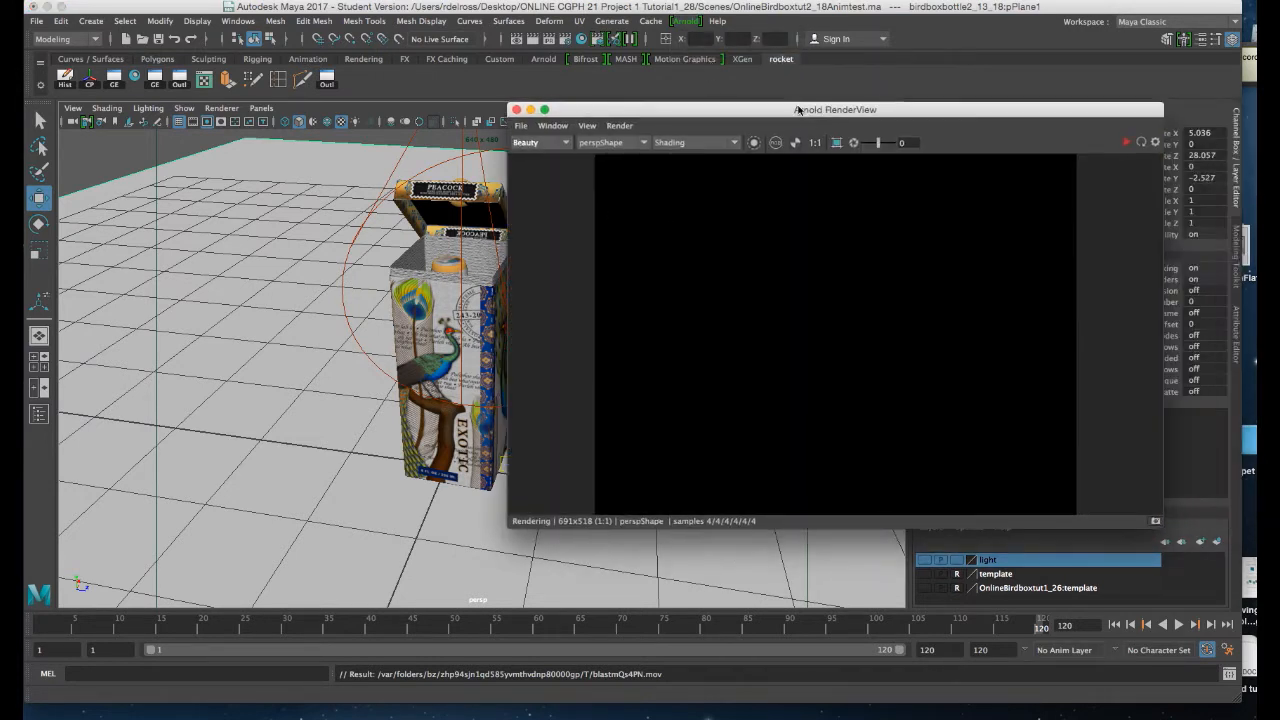
# Step: Restart the Arnold RenderView preview of the perspective view, examine the rendered box and bottle, and close its window
pyautogui.click(1126, 144)
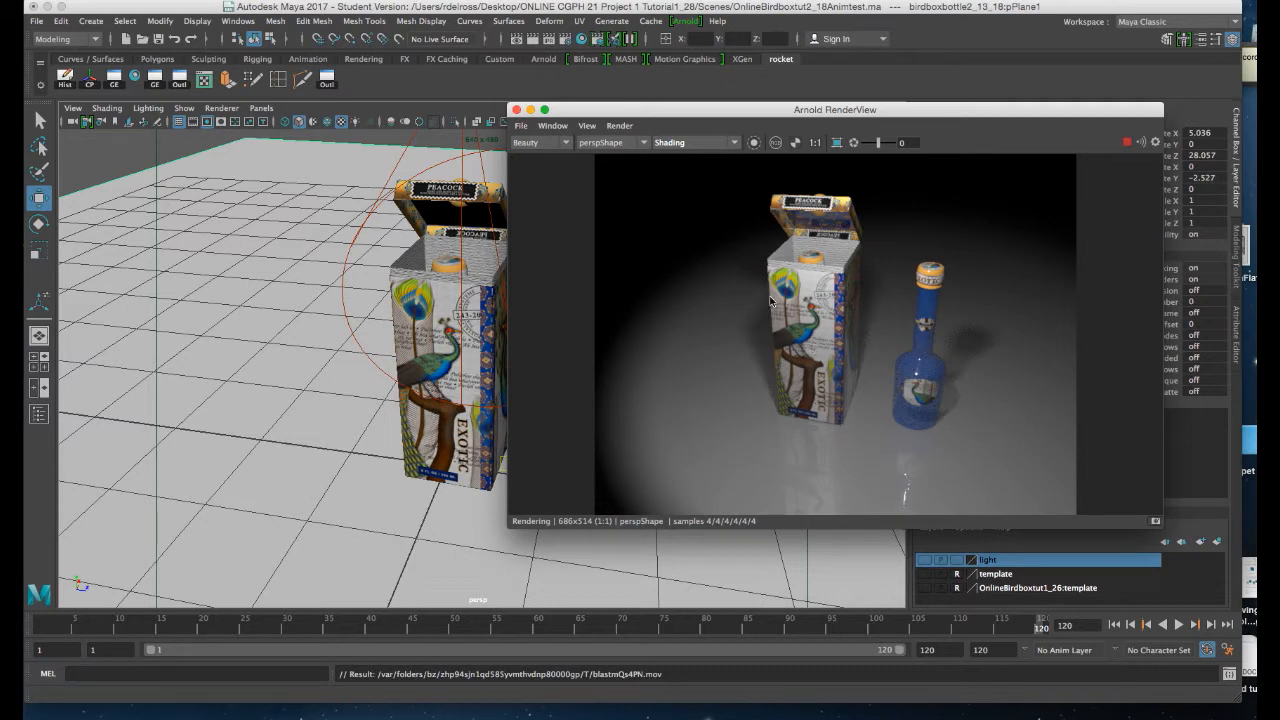
pyautogui.moveTo(598, 115); pyautogui.dragTo(601, 131)
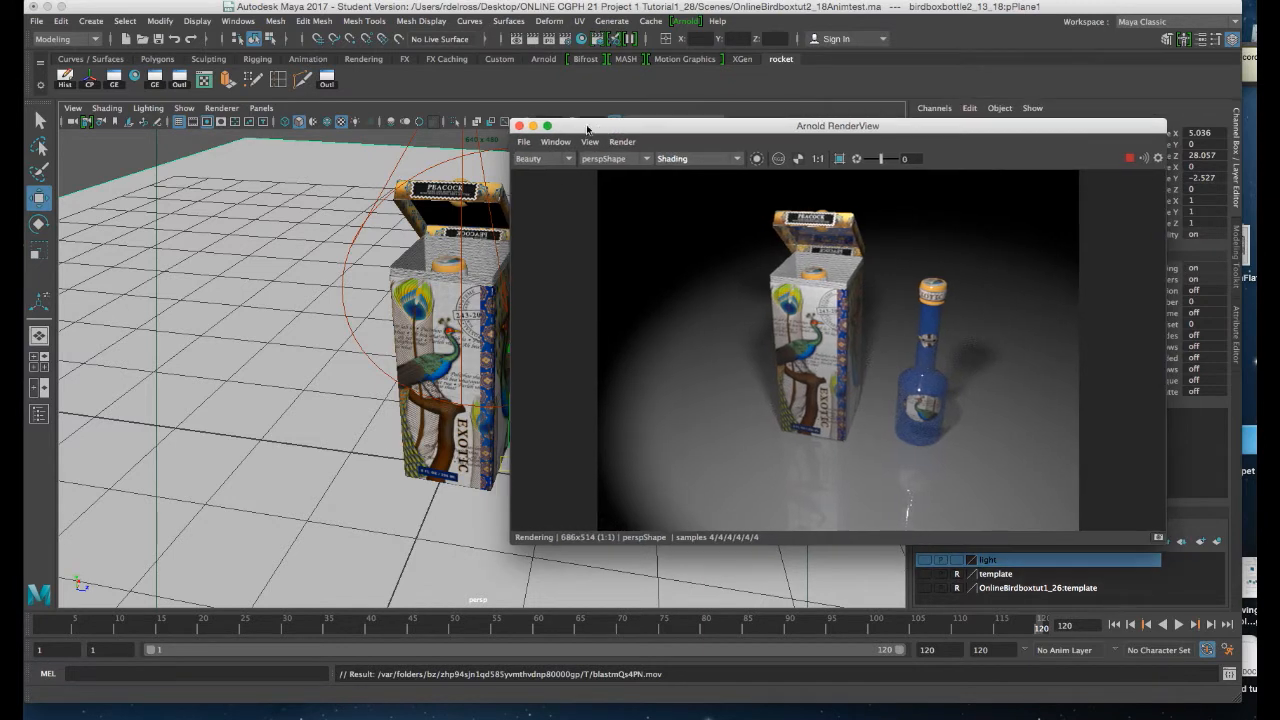
pyautogui.click(519, 126)
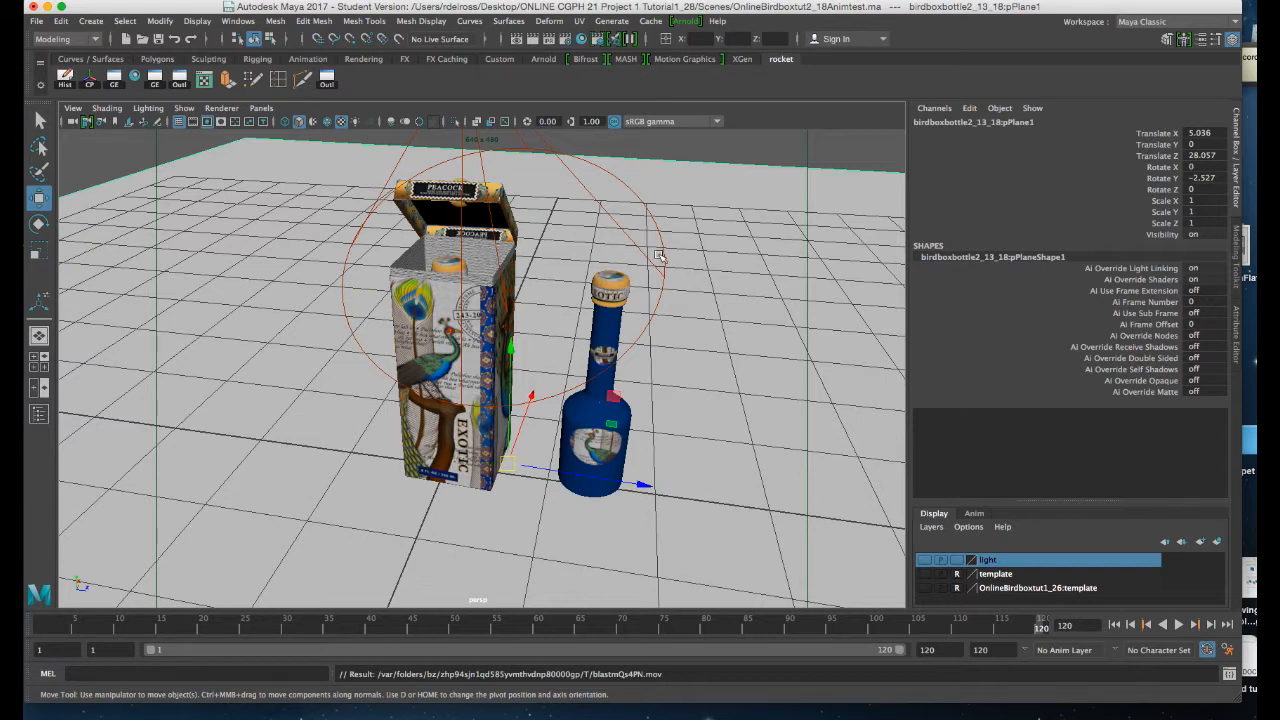
# Step: In the render settings, set the file name prefix to birdbox1 and keep jpeg as the image format
pyautogui.click(566, 47)
pyautogui.moveTo(545, 133); pyautogui.dragTo(743, 76)
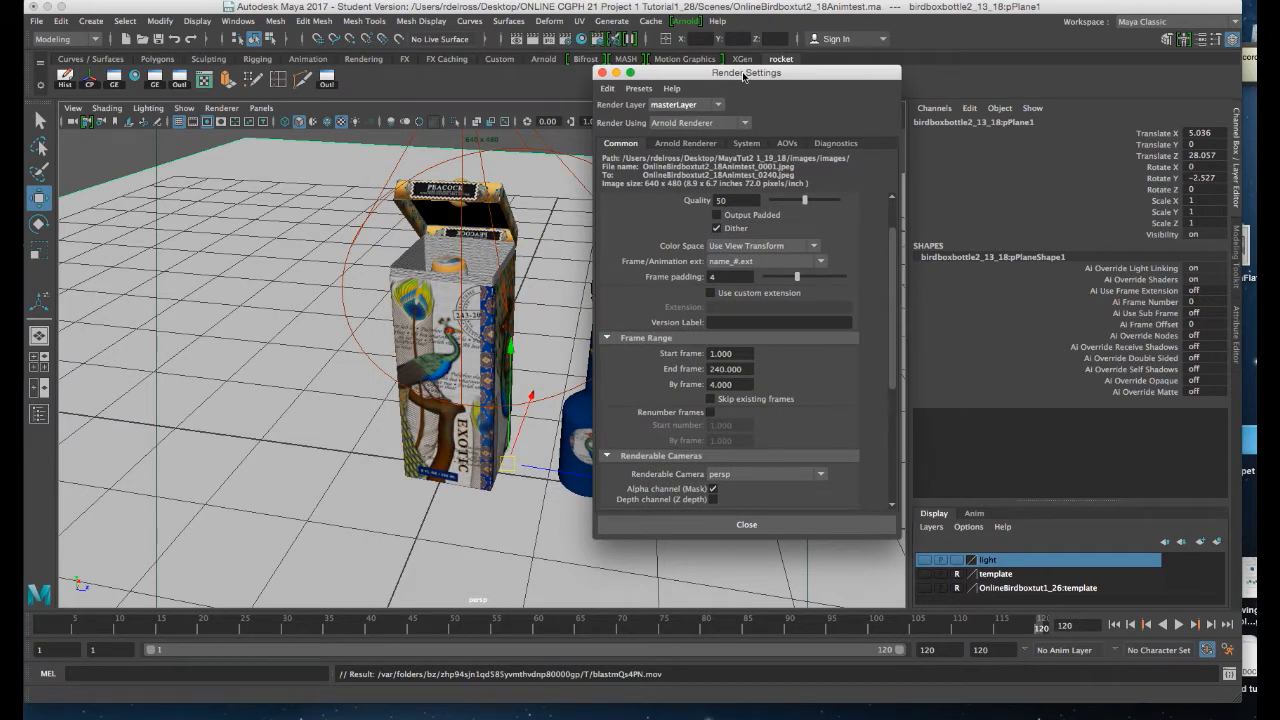
pyautogui.moveTo(743, 76); pyautogui.dragTo(734, 63)
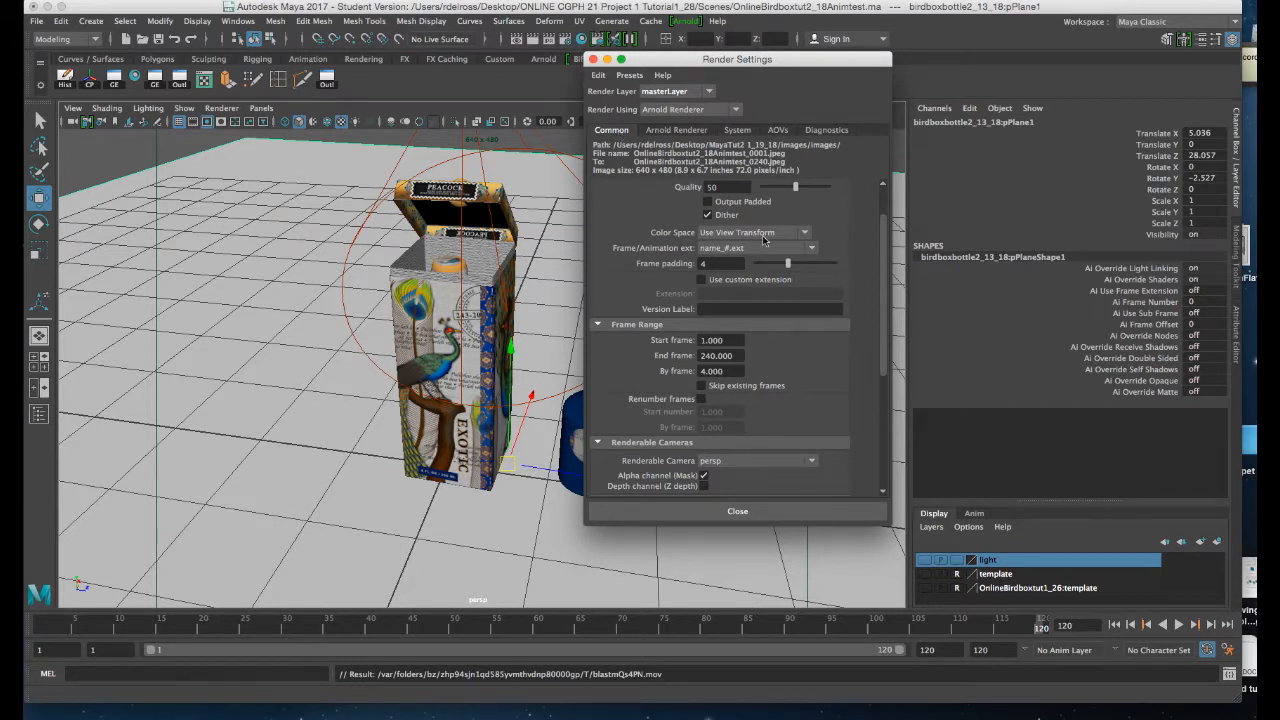
pyautogui.scroll(2, 880, 268)
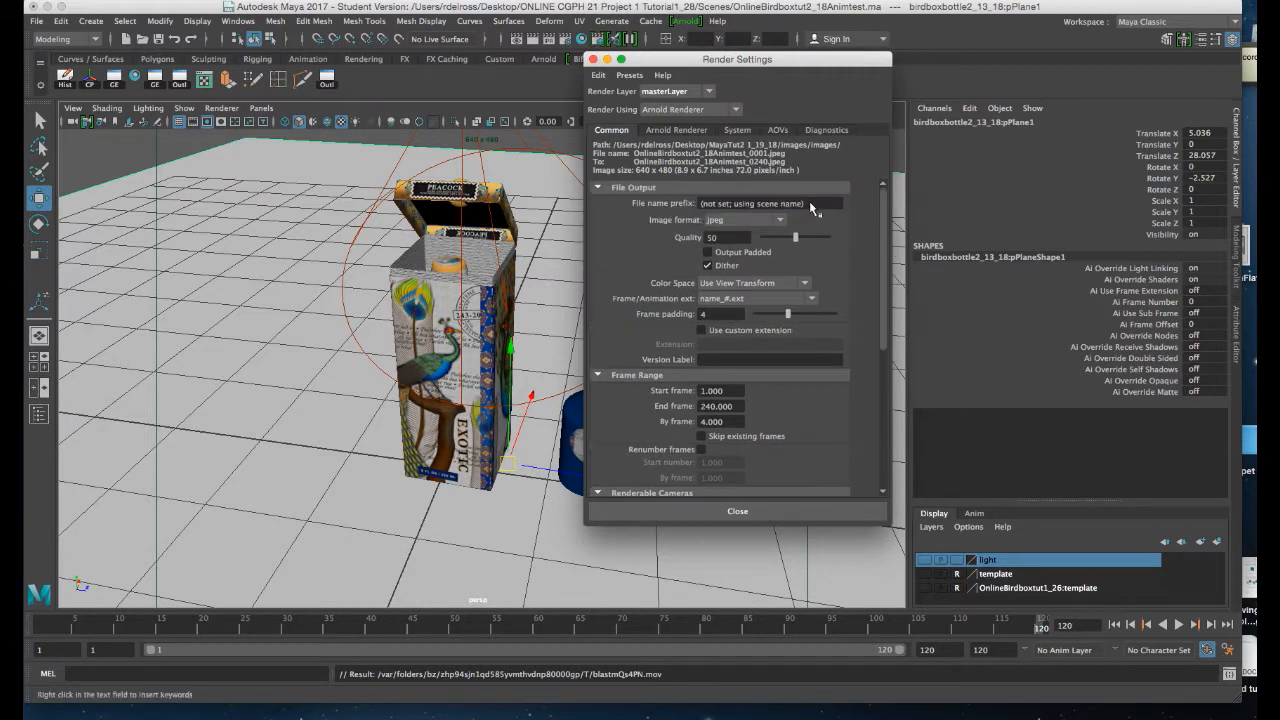
pyautogui.moveTo(812, 204); pyautogui.dragTo(683, 203)
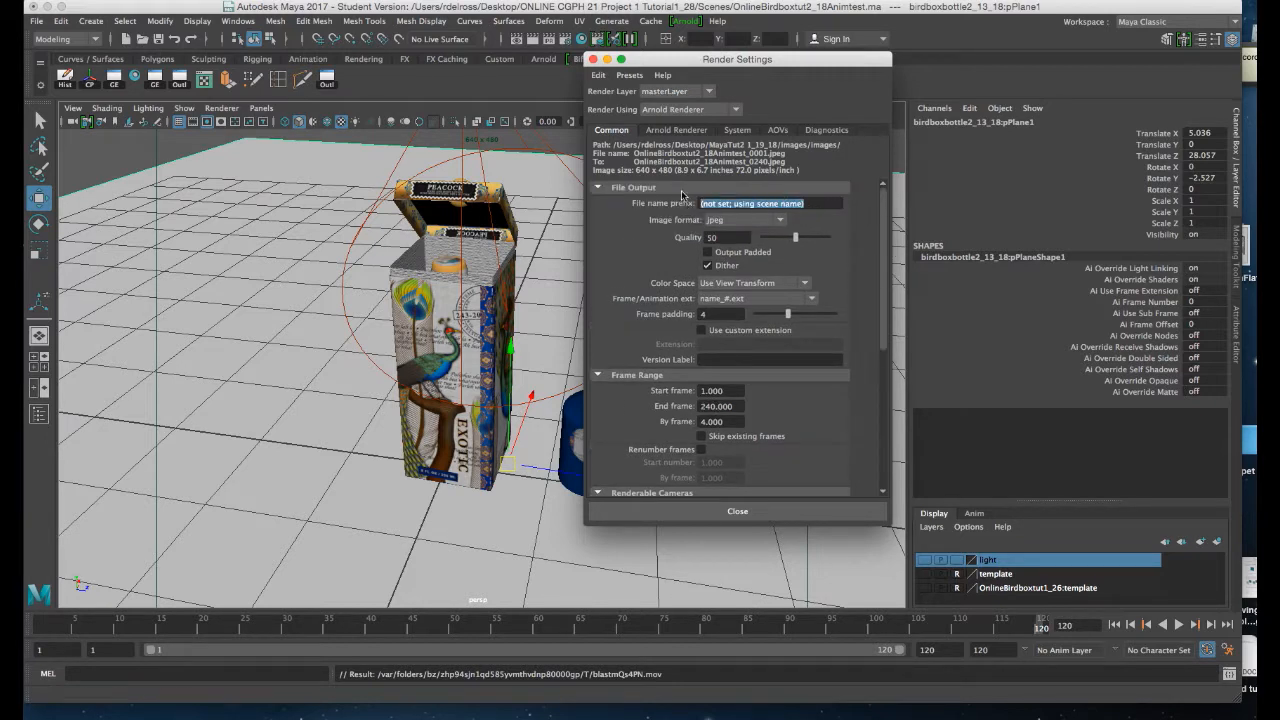
pyautogui.write('birdbox1')
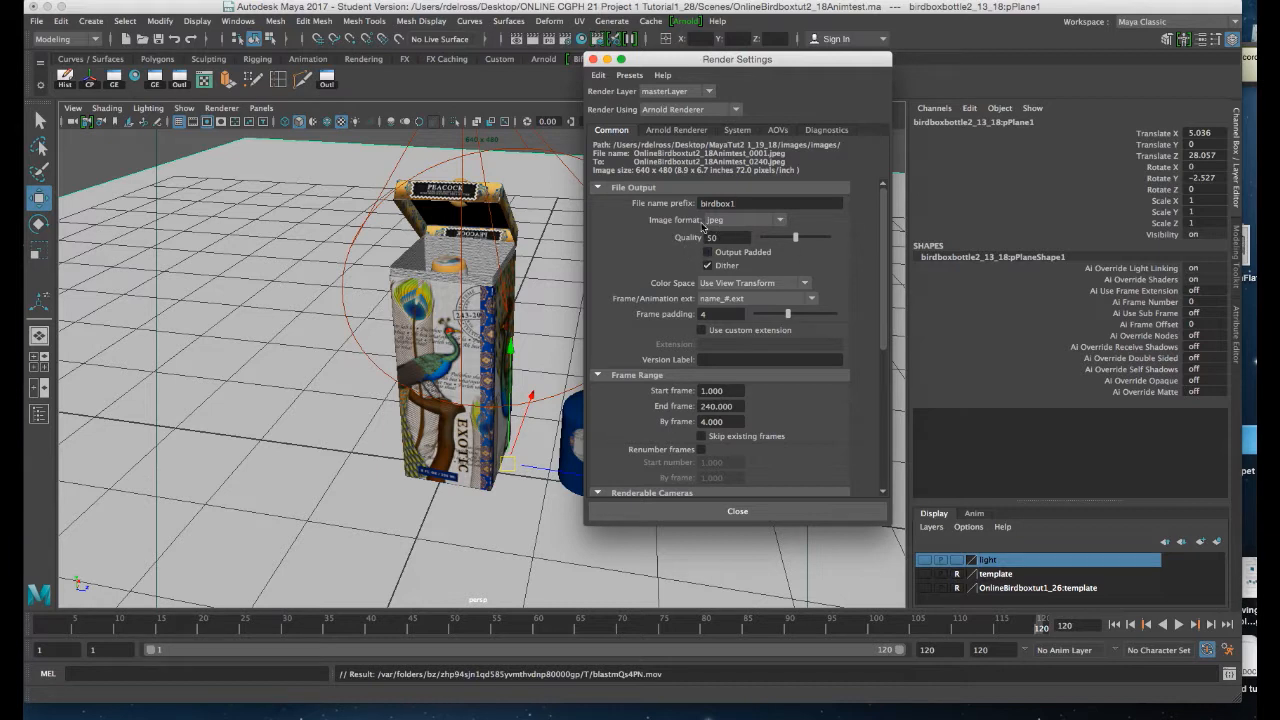
pyautogui.click(764, 222)
pyautogui.click(764, 222)
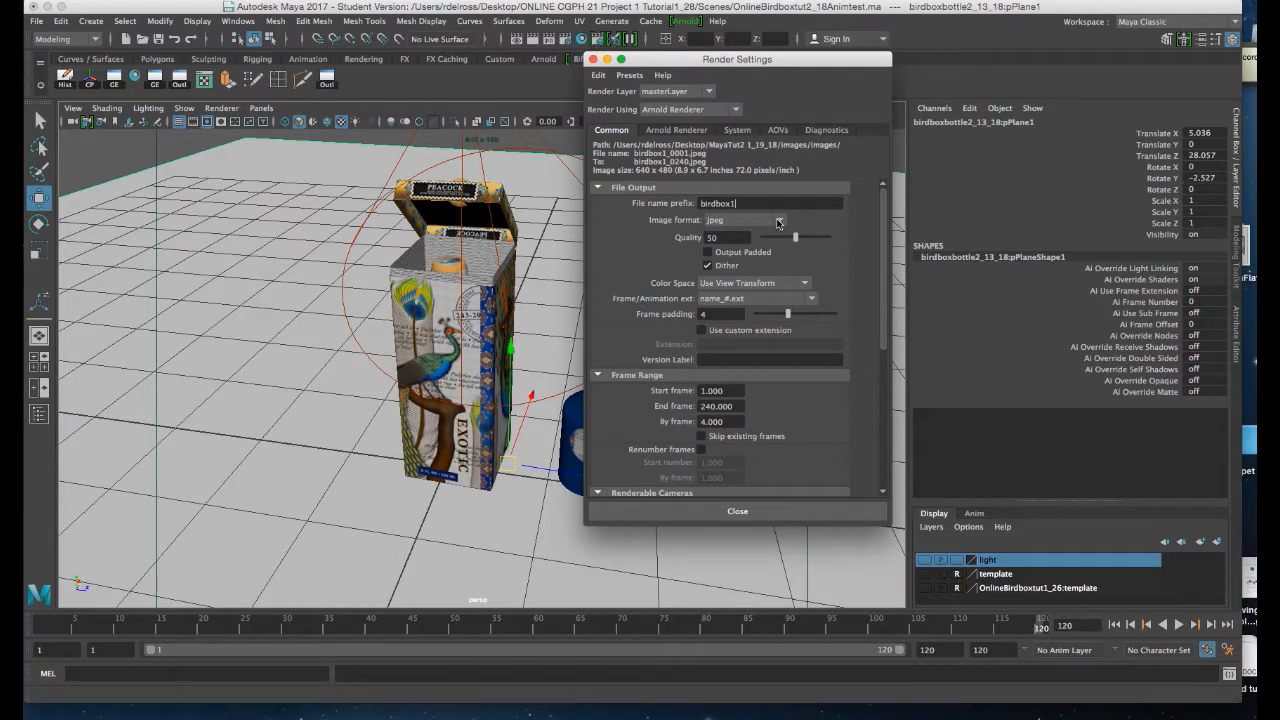
pyautogui.click(778, 222)
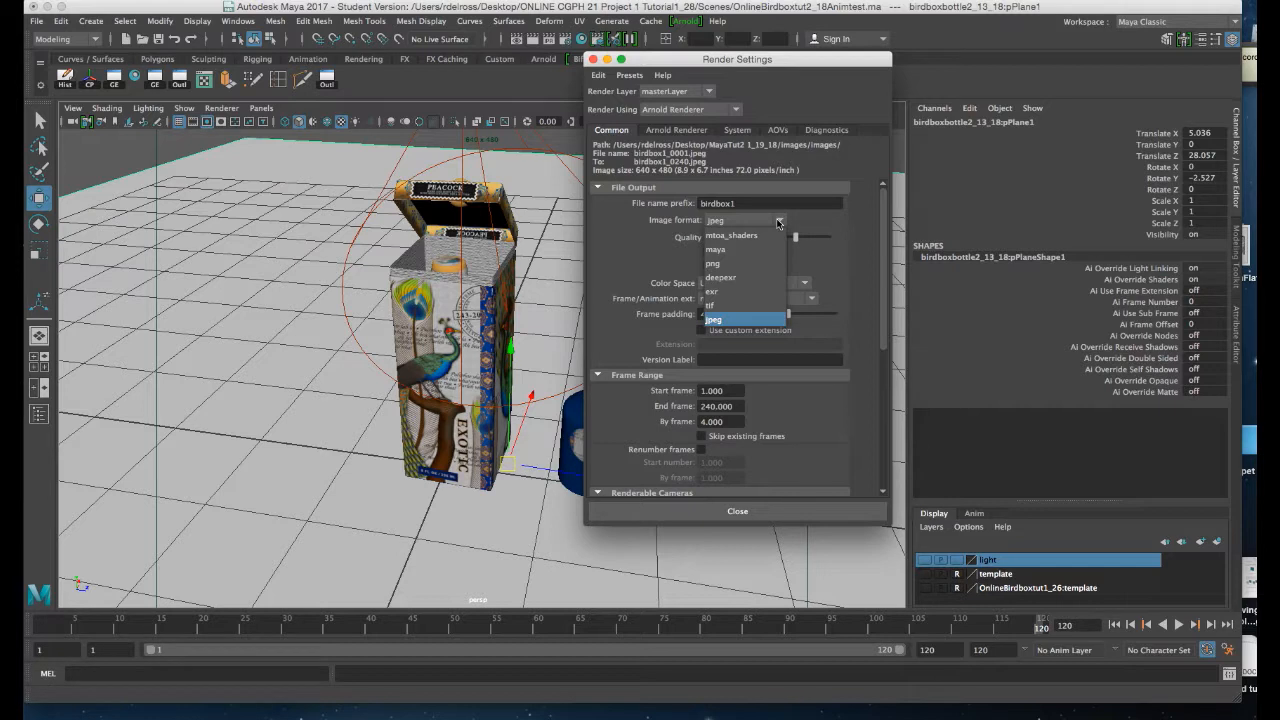
pyautogui.click(816, 222)
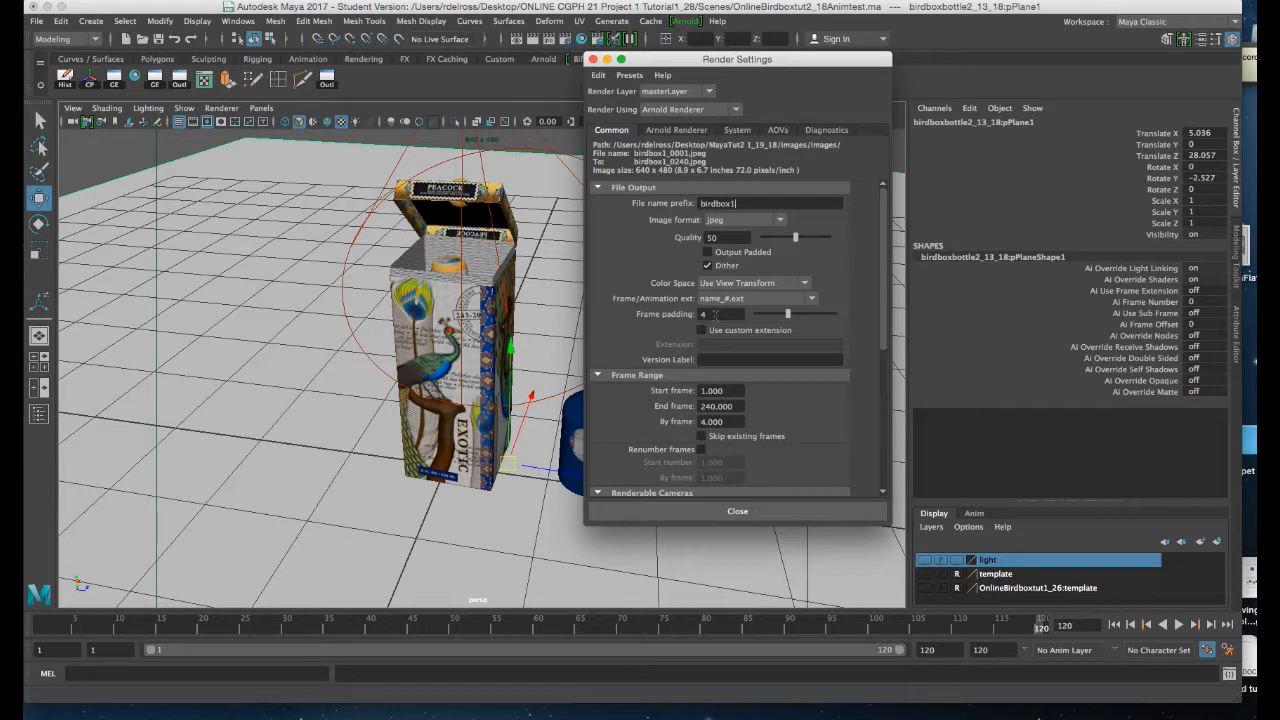
# Step: Set the frame padding to 3 and the end frame of the render range to 120
pyautogui.doubleClick(703, 314)
pyautogui.write('3')
pyautogui.moveTo(740, 407); pyautogui.dragTo(678, 407)
pyautogui.write('120')
# Step: Review the renderable camera, the image size presets, the Arnold sampling values and the output path in the render settings
pyautogui.moveTo(884, 342); pyautogui.dragTo(883, 396)
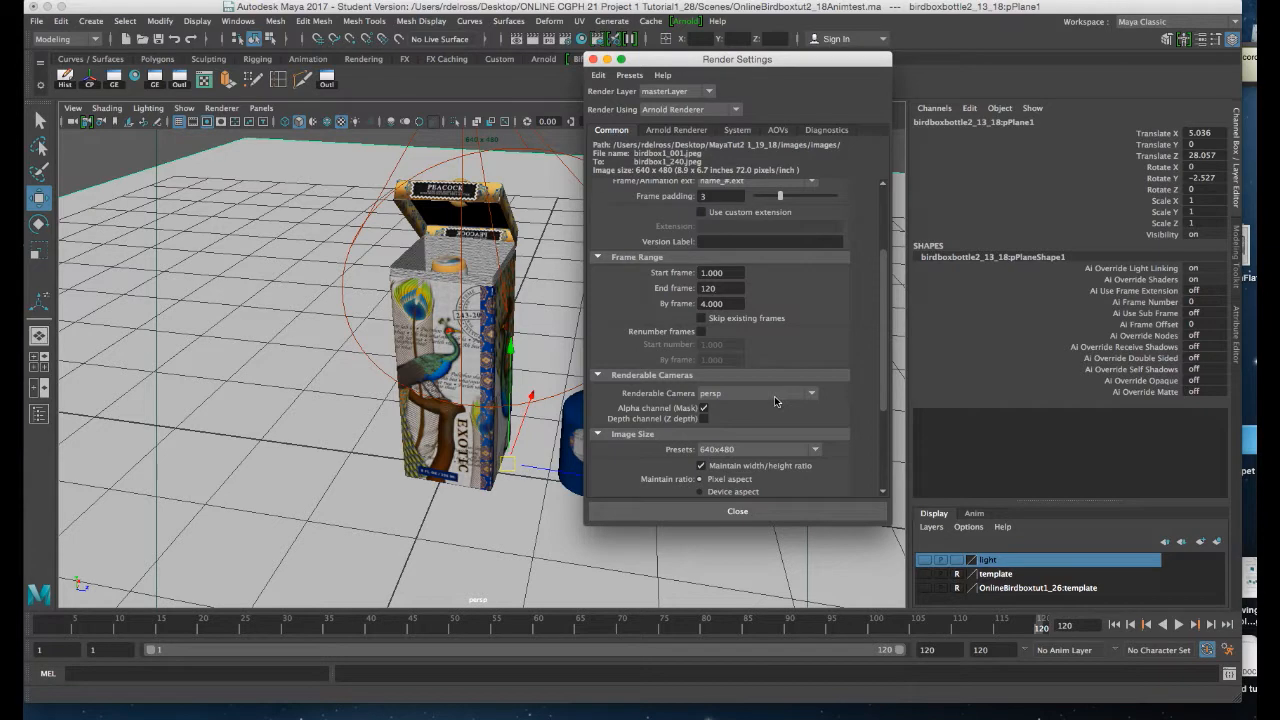
pyautogui.moveTo(878, 390); pyautogui.dragTo(879, 432)
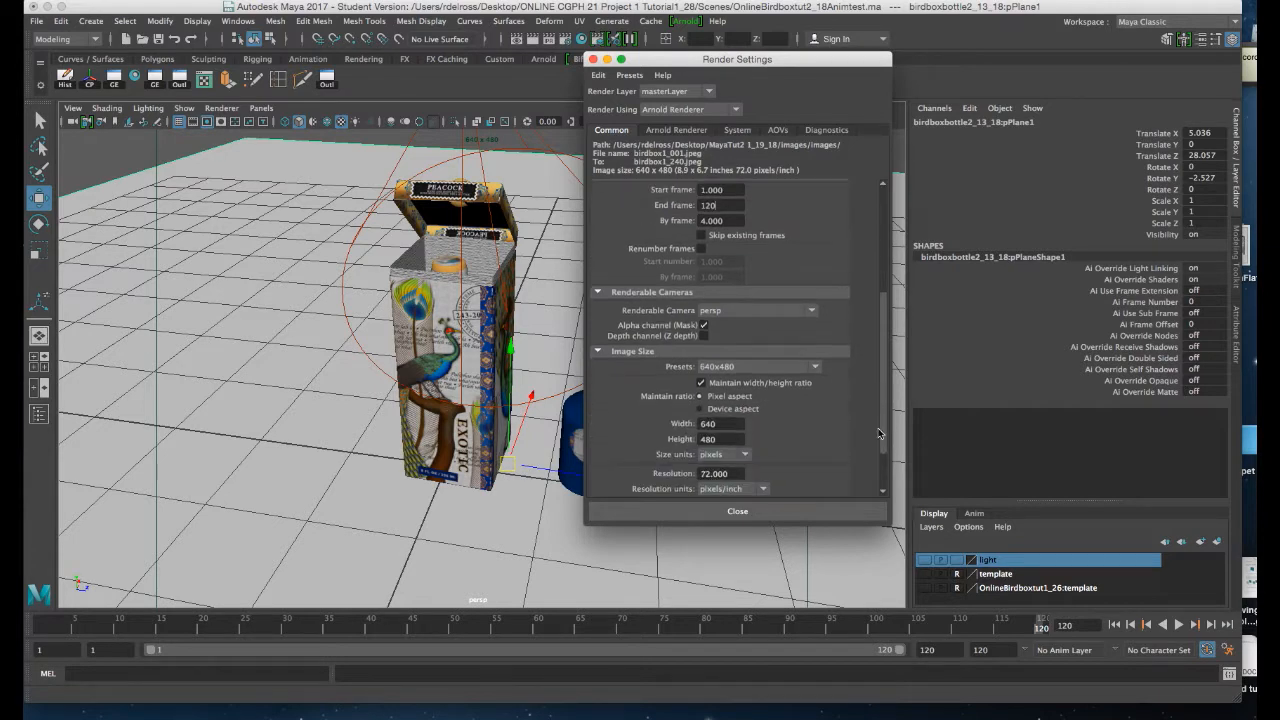
pyautogui.click(748, 368)
pyautogui.click(756, 366)
pyautogui.moveTo(885, 372); pyautogui.dragTo(882, 268)
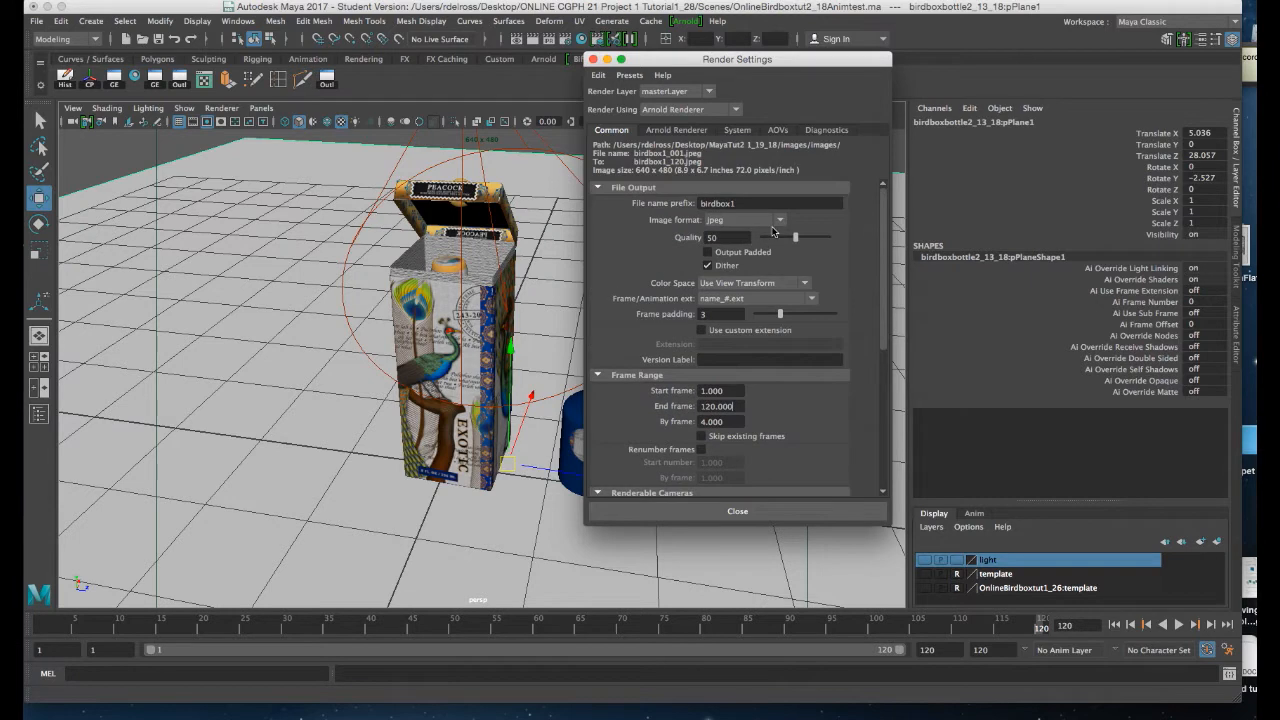
pyautogui.click(692, 132)
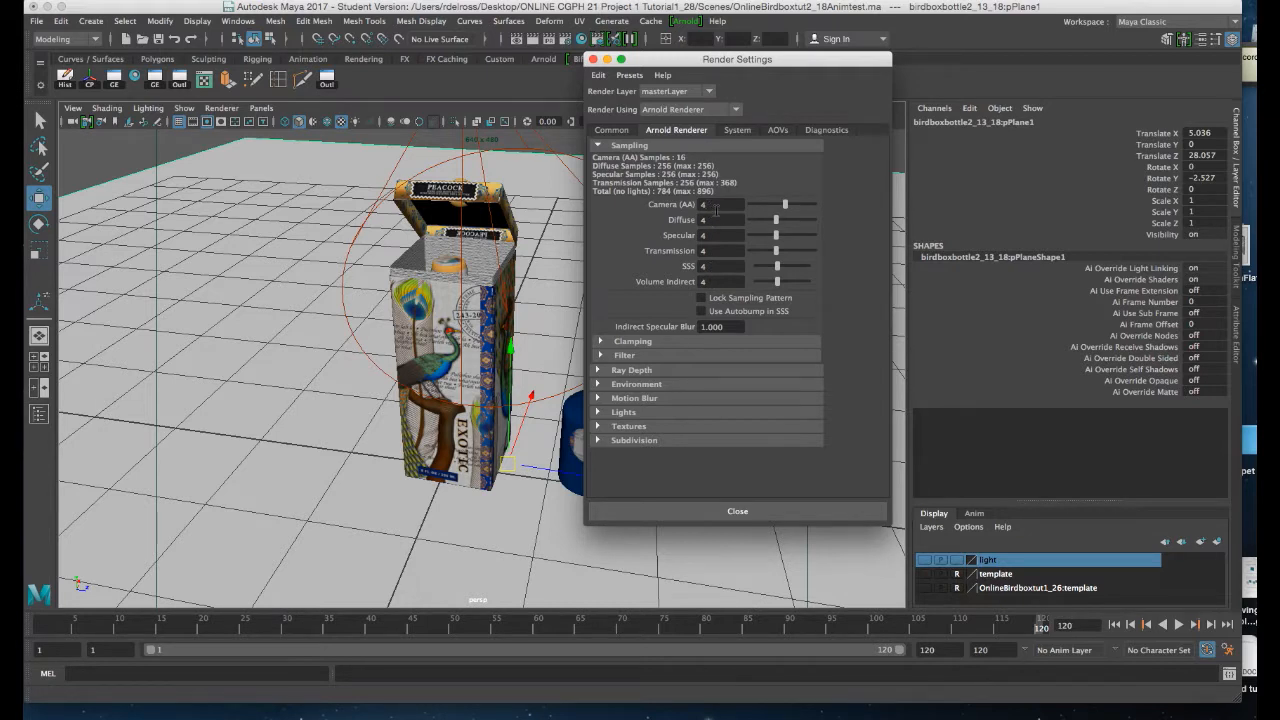
pyautogui.click(609, 132)
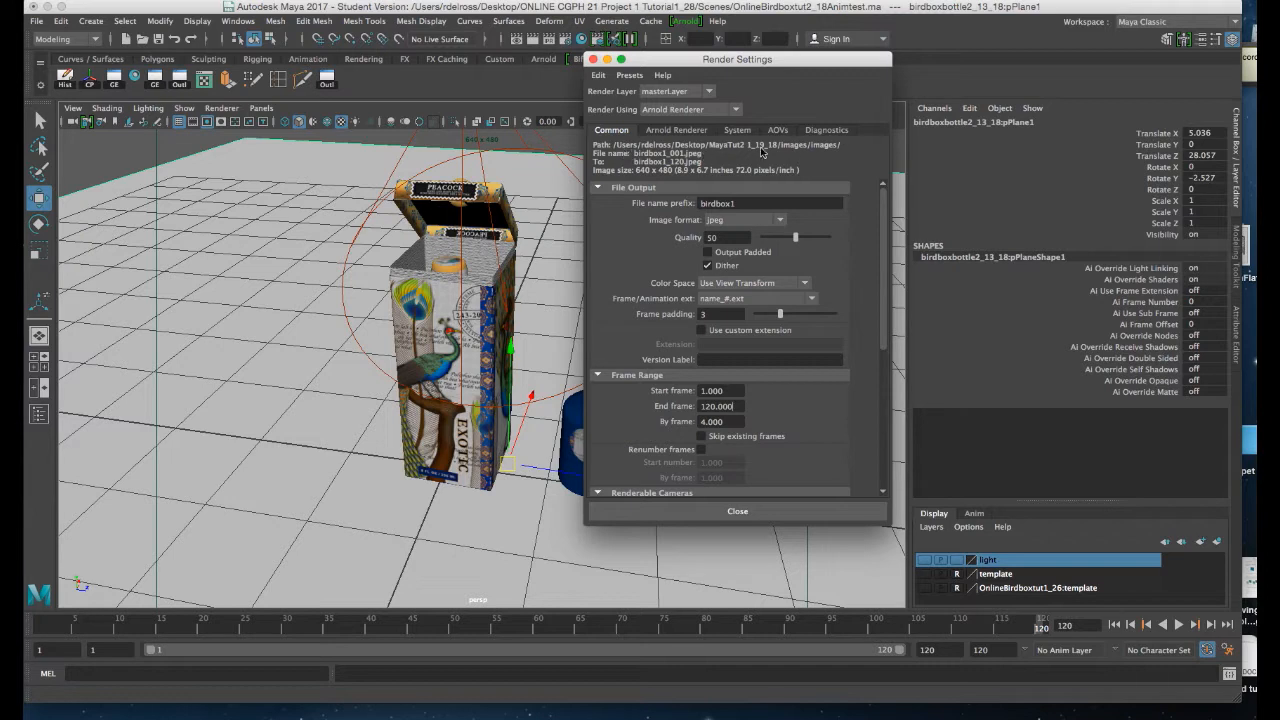
pyautogui.moveTo(698, 66); pyautogui.dragTo(694, 74)
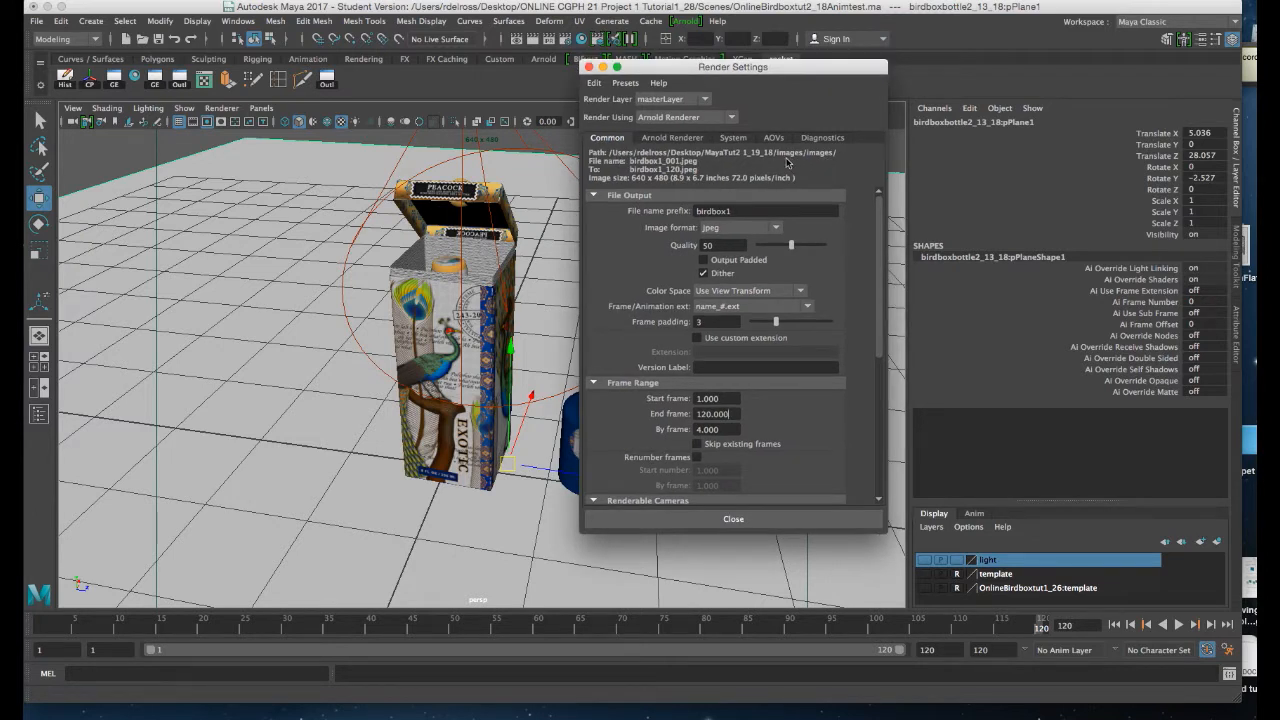
pyautogui.click(37, 21)
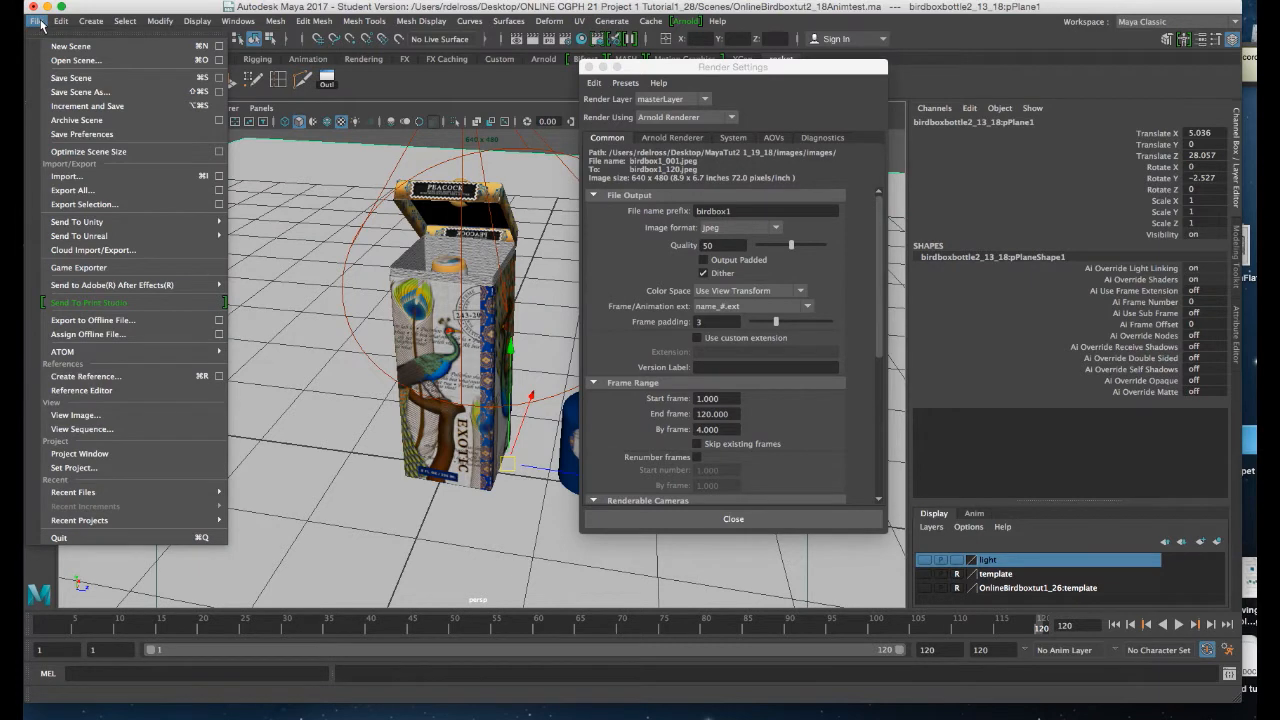
pyautogui.moveTo(108, 283)
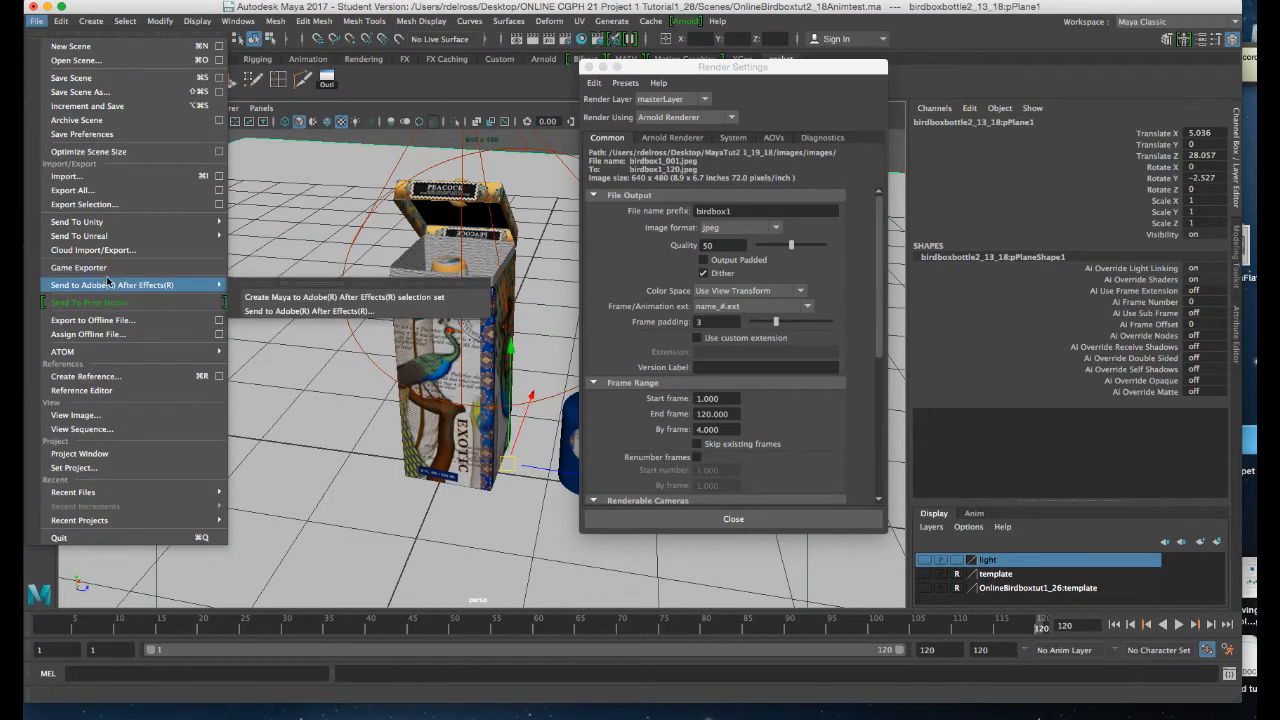
pyautogui.click(95, 469)
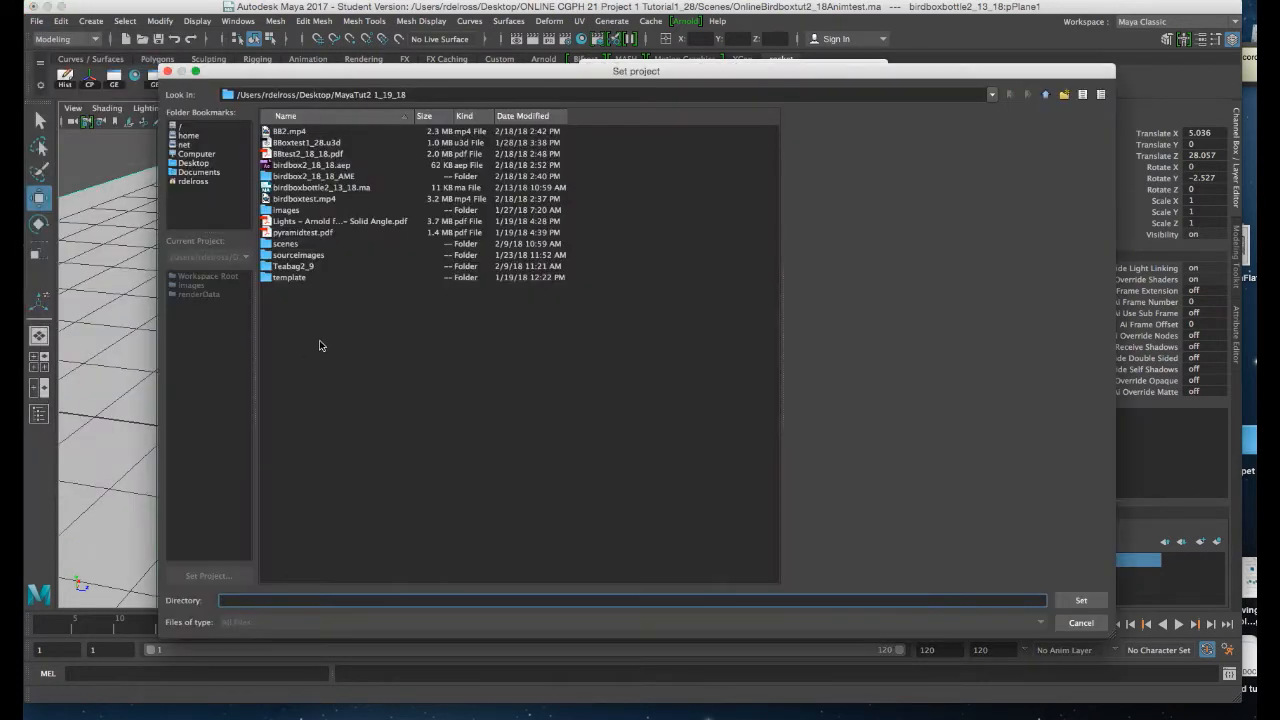
pyautogui.click(211, 166)
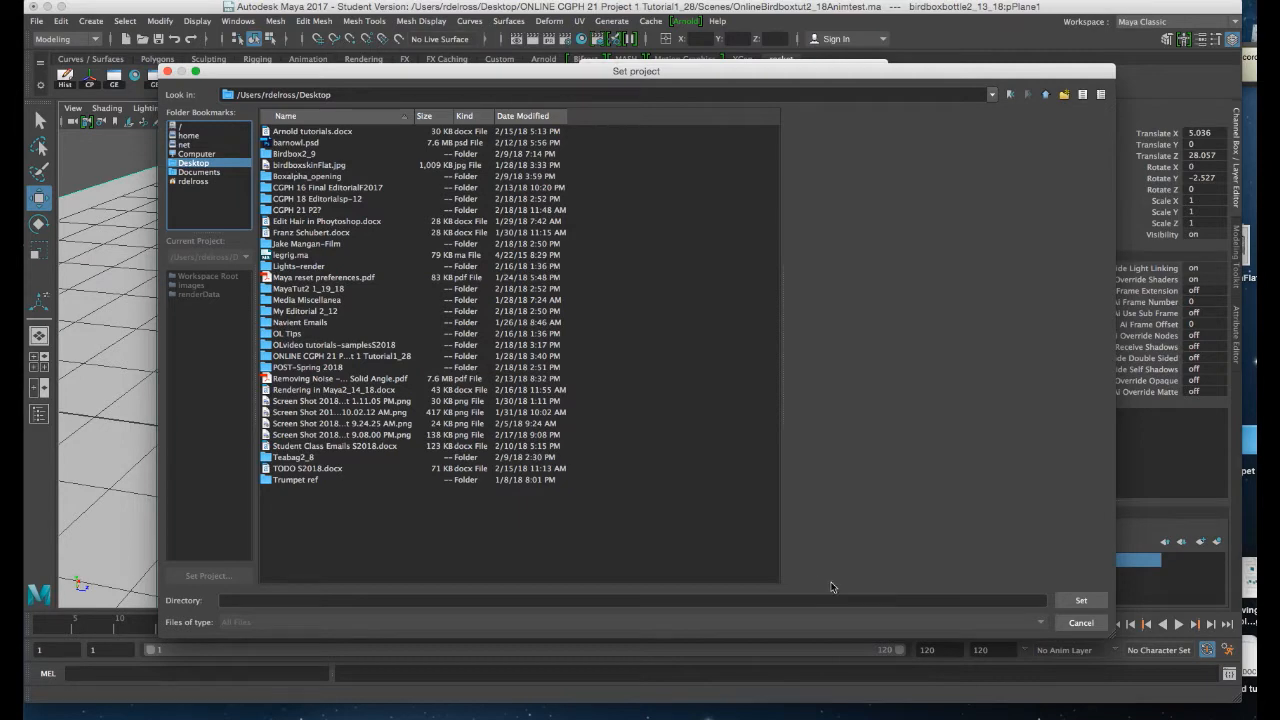
pyautogui.click(1079, 623)
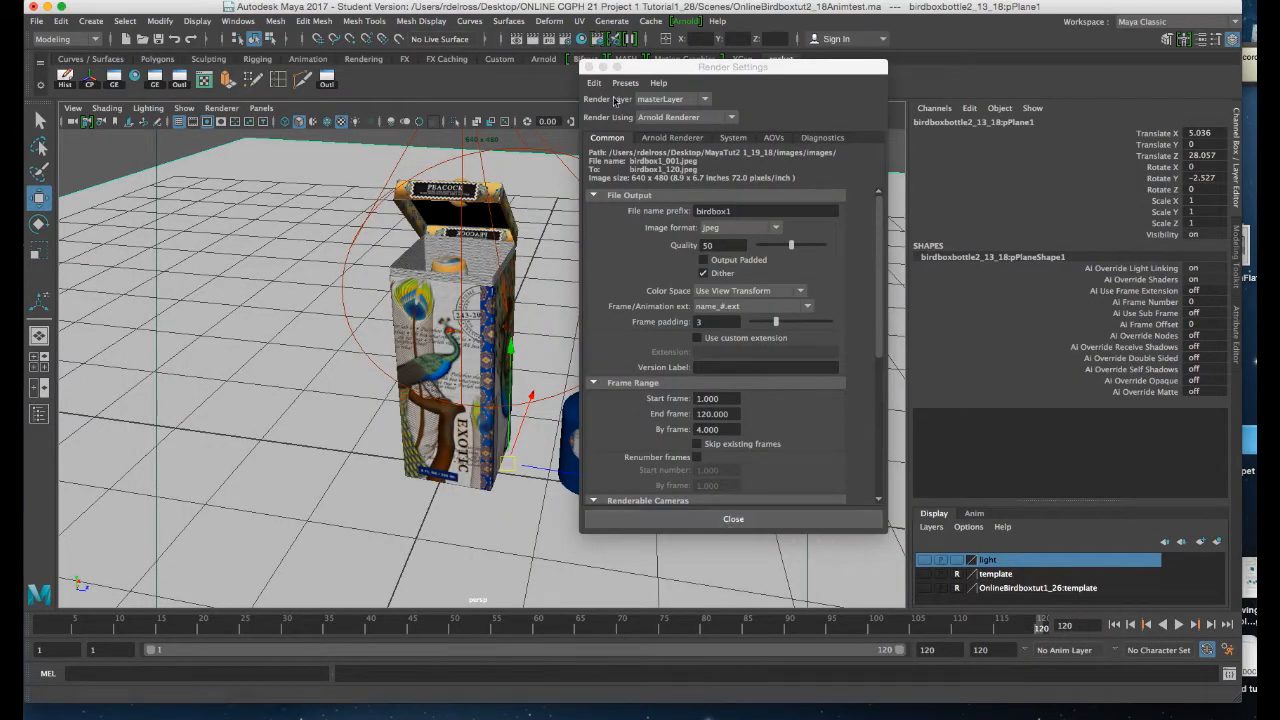
# Step: Close the render settings and render all frames of the animation with Render Sequence
pyautogui.click(589, 67)
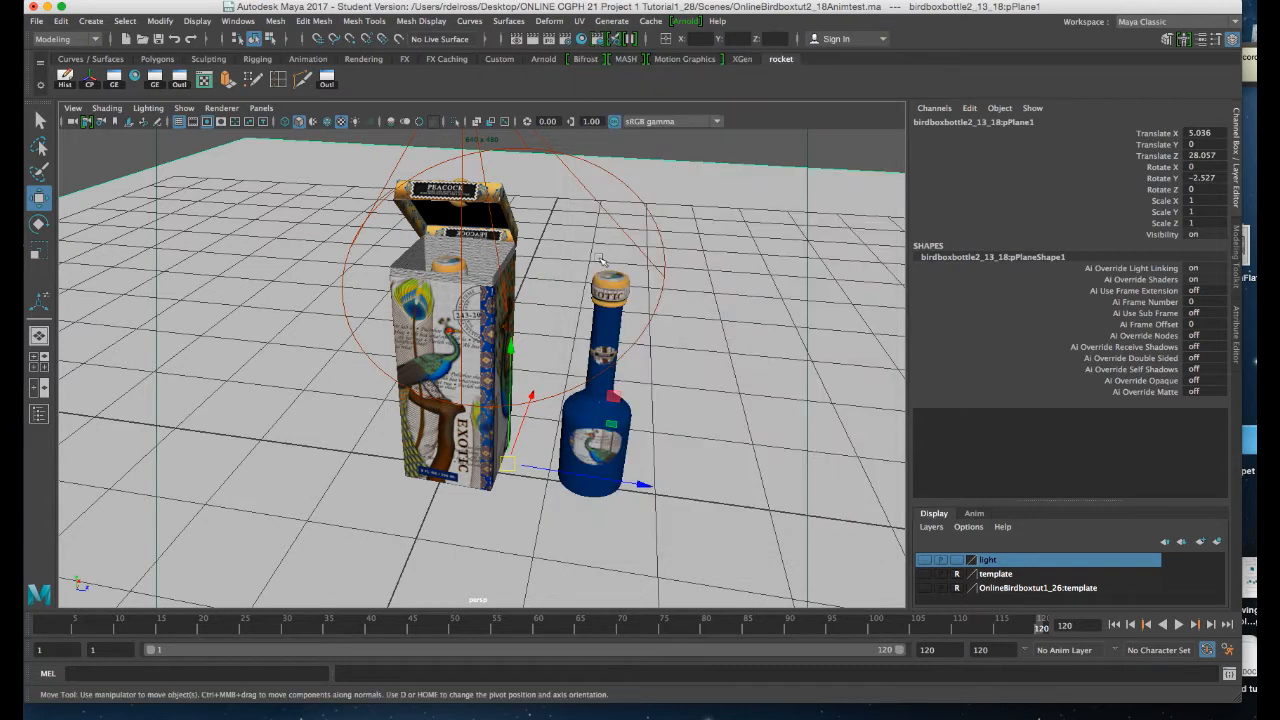
pyautogui.press('space')
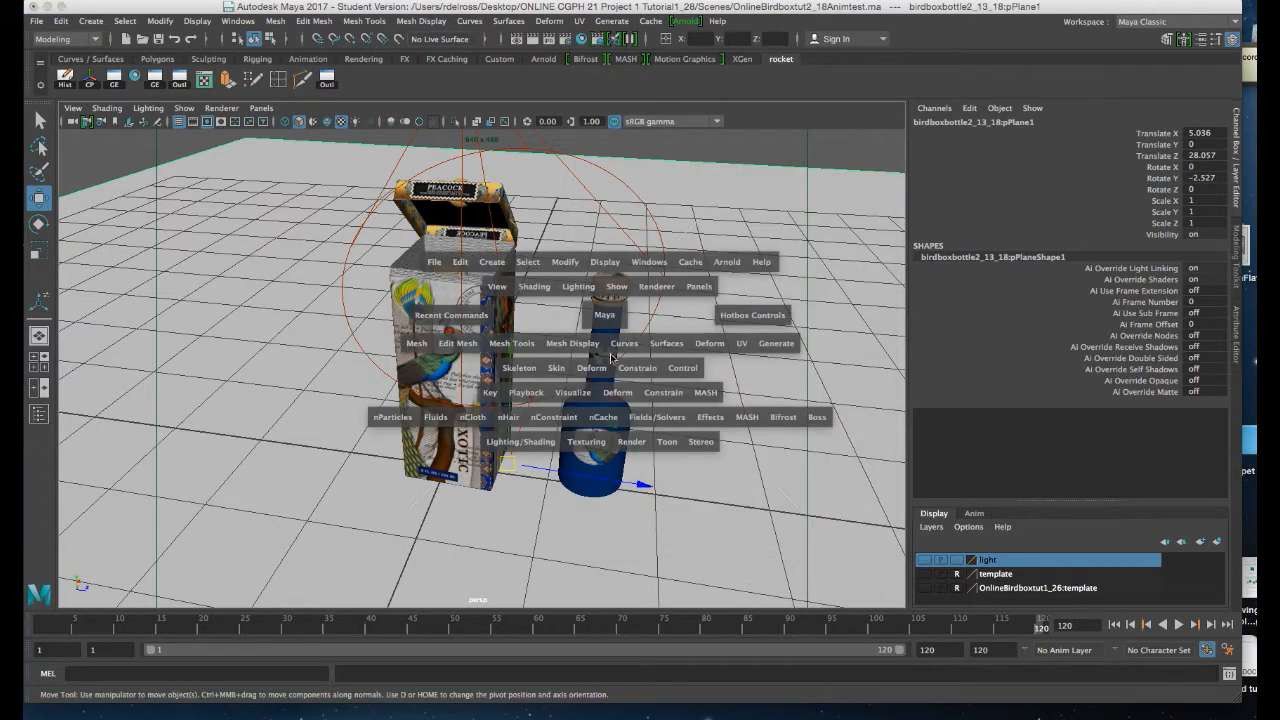
pyautogui.click(632, 443)
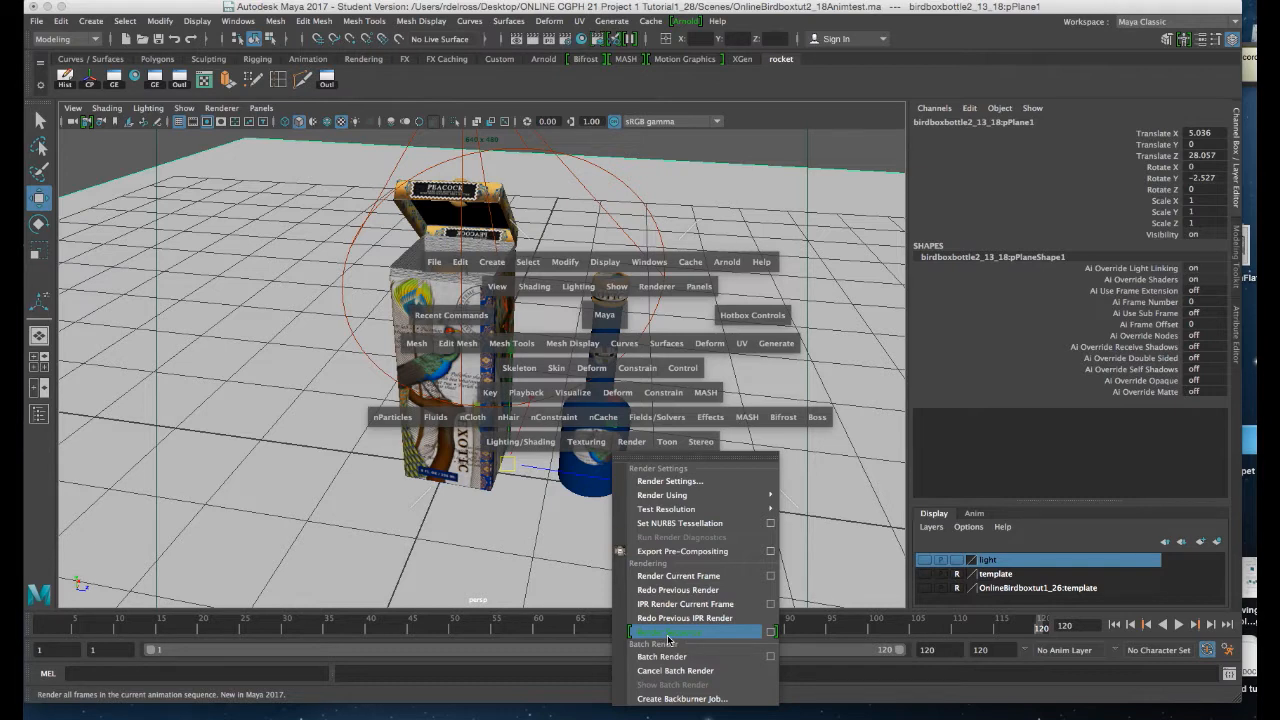
pyautogui.click(668, 632)
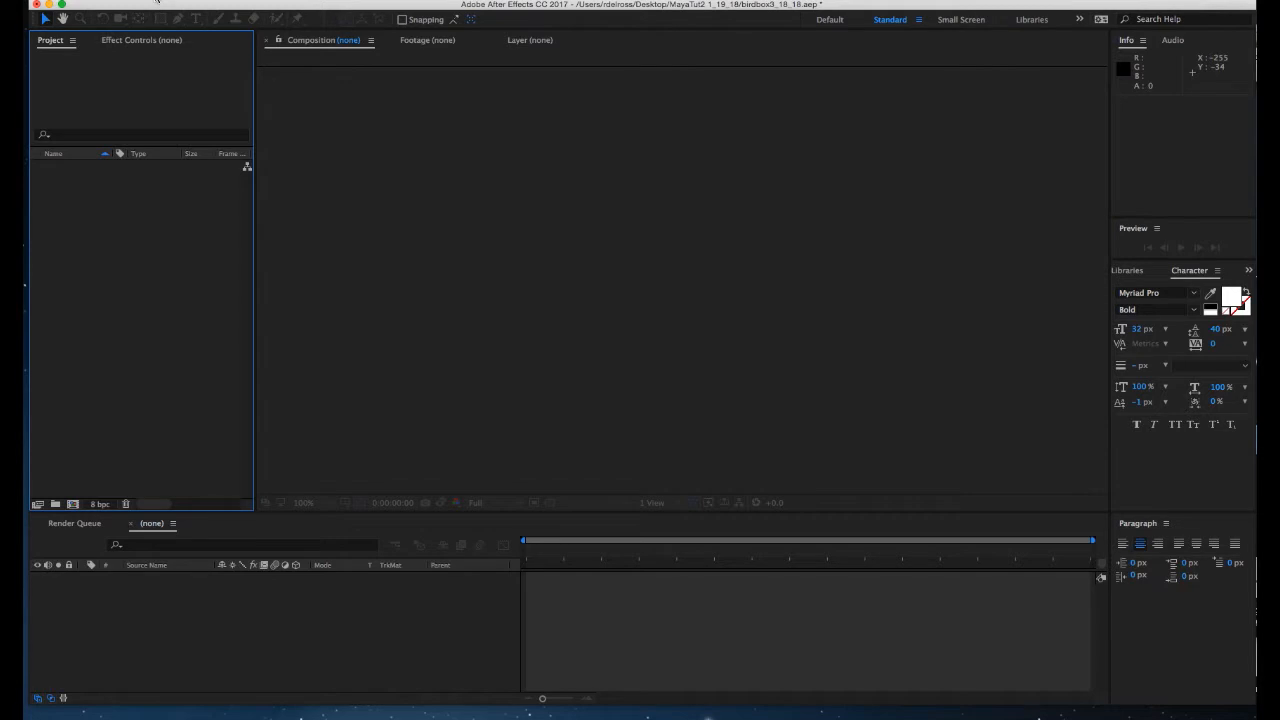
# Step: Switch to After Effects and open the file import dialog on the BBfinal folder
pyautogui.click(157, 2)
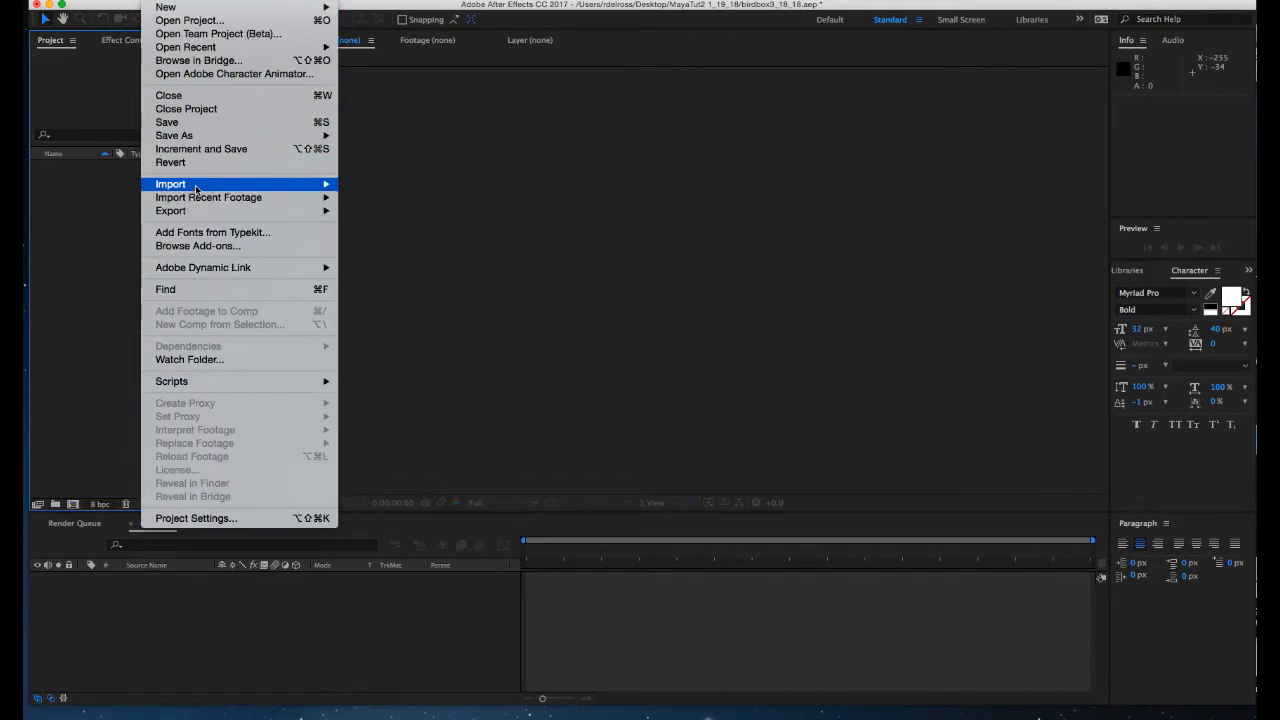
pyautogui.moveTo(198, 188)
pyautogui.click(360, 185)
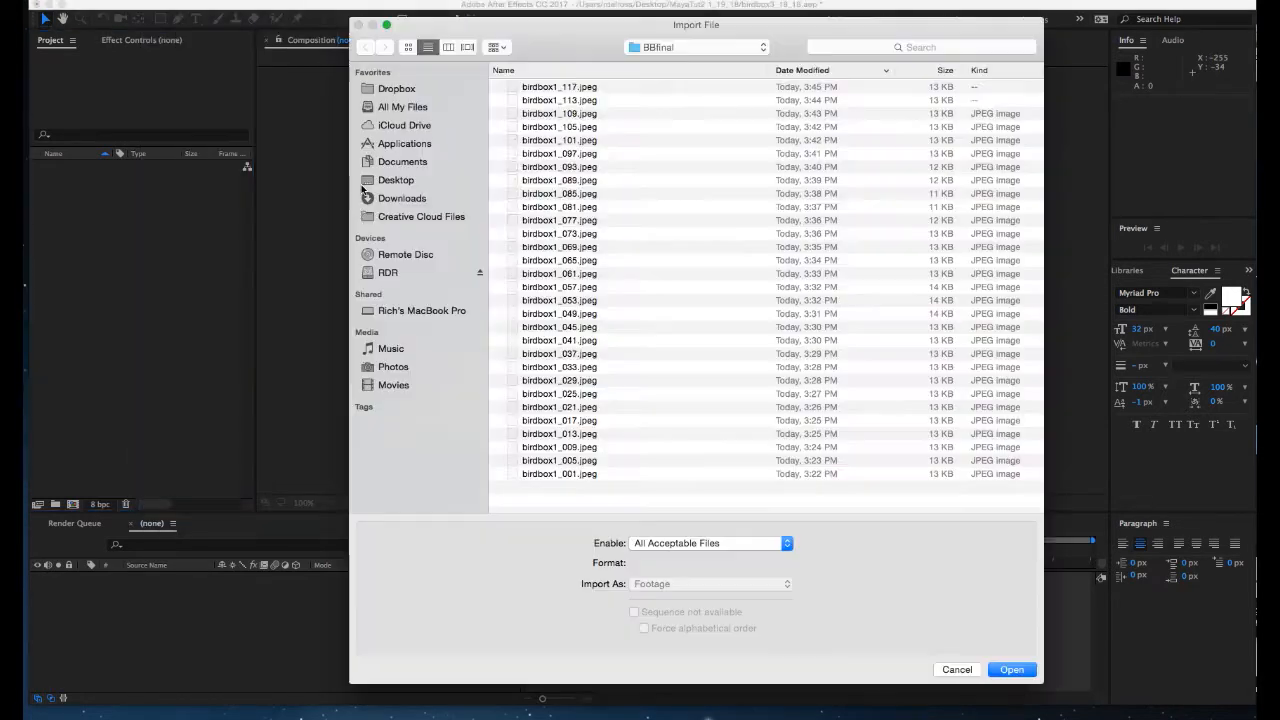
pyautogui.moveTo(554, 48); pyautogui.dragTo(563, 46)
# Step: Preview the rendered images in the import dialog one after another, from birdbox1_117.jpeg to birdbox1_001.jpeg
pyautogui.click(559, 88)
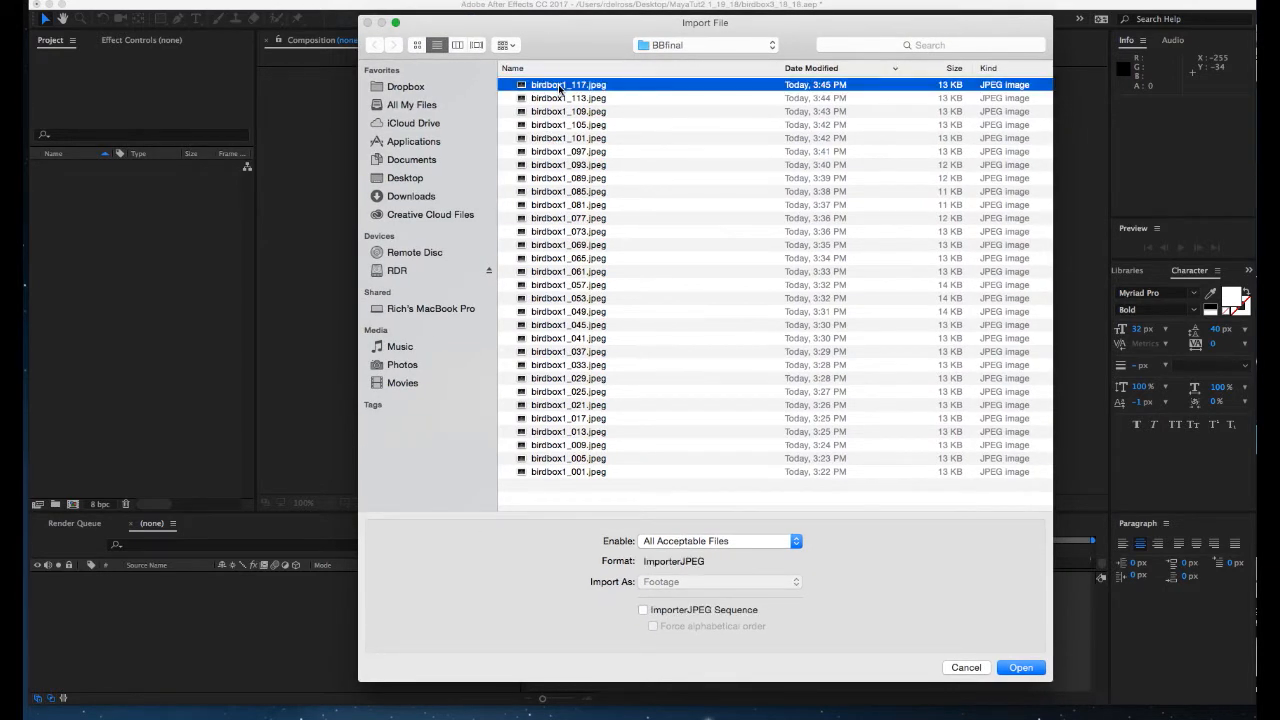
pyautogui.press('space')
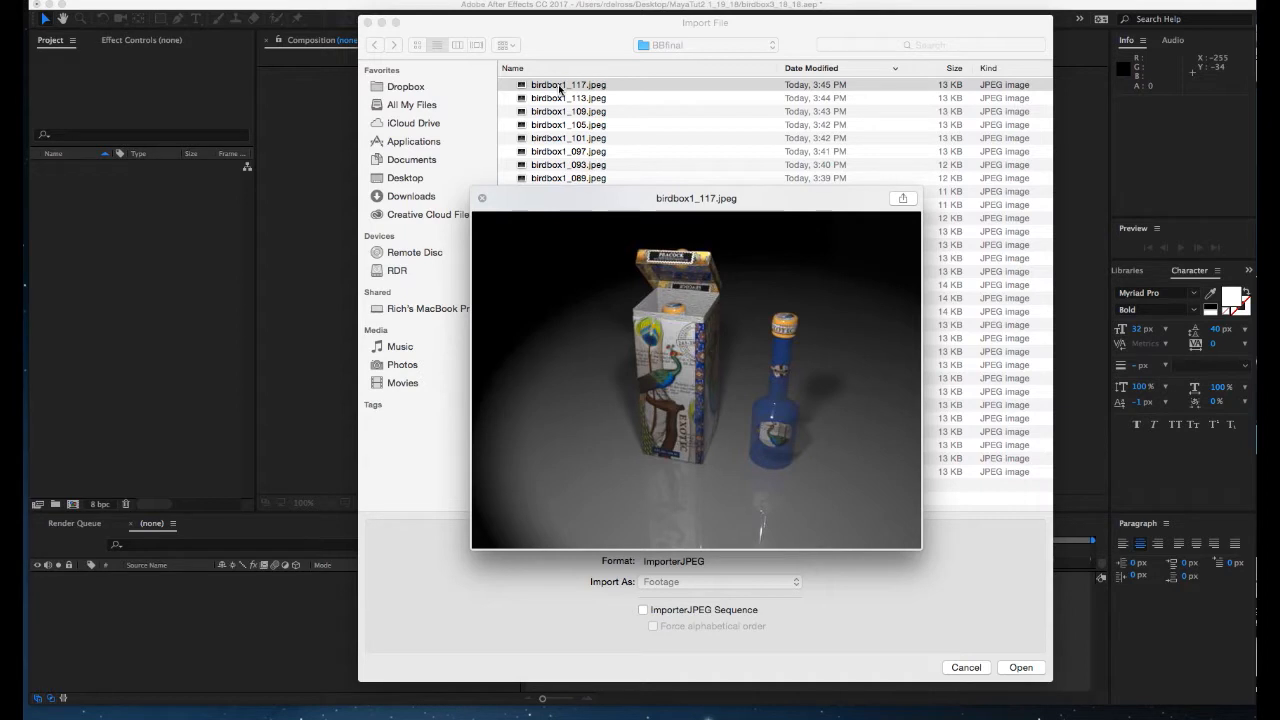
pyautogui.press('Down')
pyautogui.press('Down')
pyautogui.press('Down')
pyautogui.press('Down')
pyautogui.press('Down')
pyautogui.press('Down')
pyautogui.press('Down')
pyautogui.press('Down')
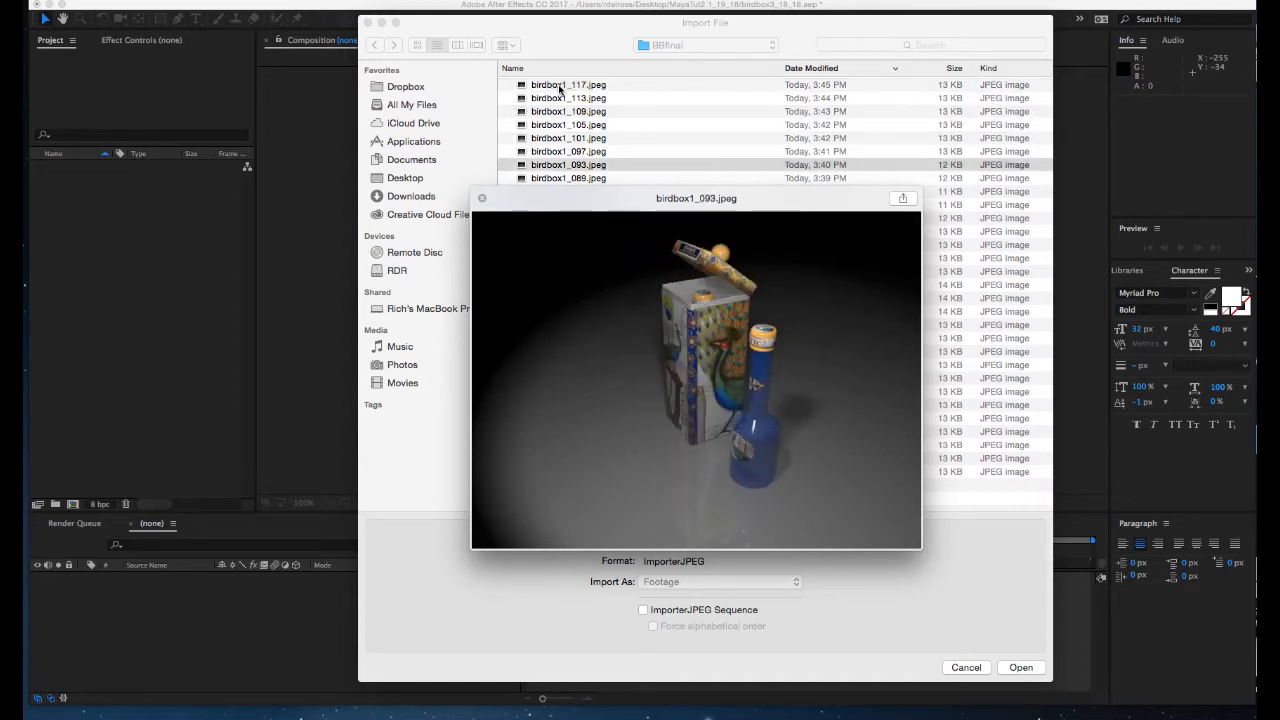
pyautogui.press('Down')
pyautogui.press('Down')
pyautogui.press('Down')
pyautogui.press('Down')
pyautogui.press('Down')
pyautogui.press('Down')
pyautogui.press('Down')
pyautogui.press('Down')
pyautogui.press('Down')
pyautogui.press('Down')
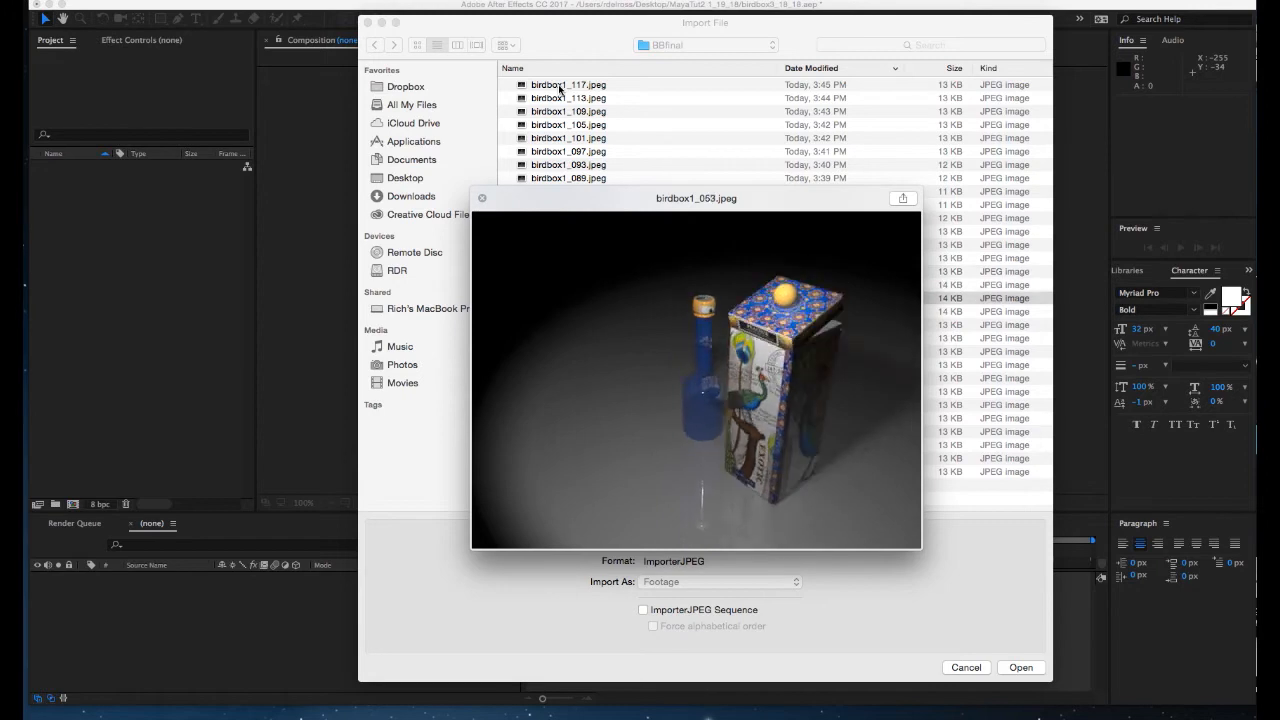
pyautogui.press('Down')
pyautogui.press('Down')
pyautogui.press('Down')
pyautogui.press('Down')
pyautogui.press('Down')
pyautogui.press('Down')
pyautogui.press('Down')
pyautogui.press('Down')
pyautogui.press('Down')
pyautogui.press('Down')
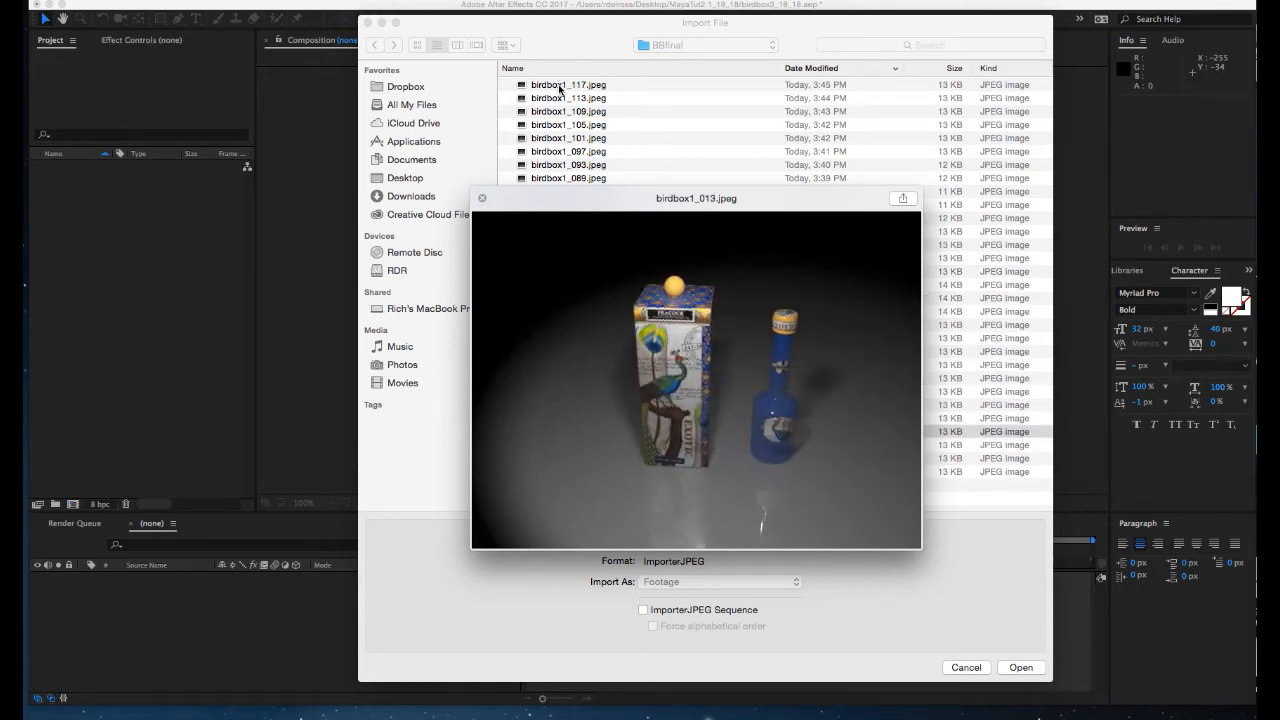
pyautogui.press('Down')
pyautogui.press('space')
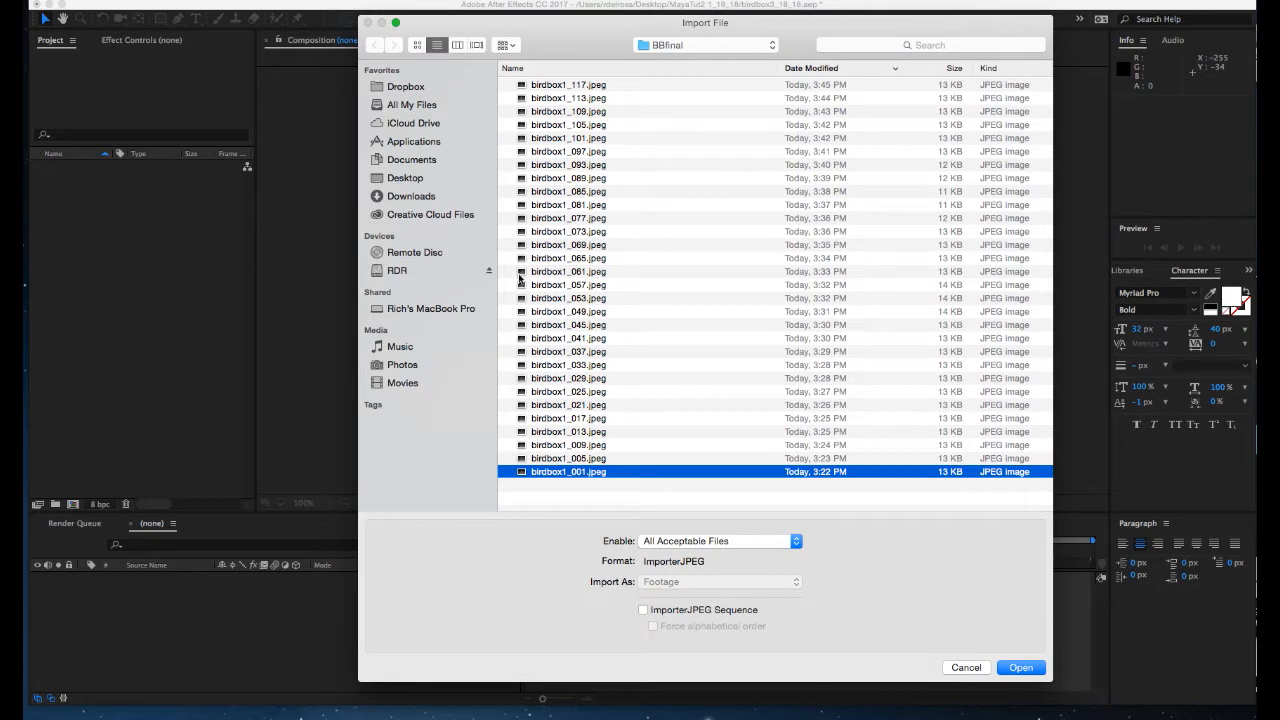
# Step: Import the rendered frames as an ImporterJPEG Sequence, selecting birdbox1_117.jpeg and enabling Force alphabetical order
pyautogui.click(578, 88)
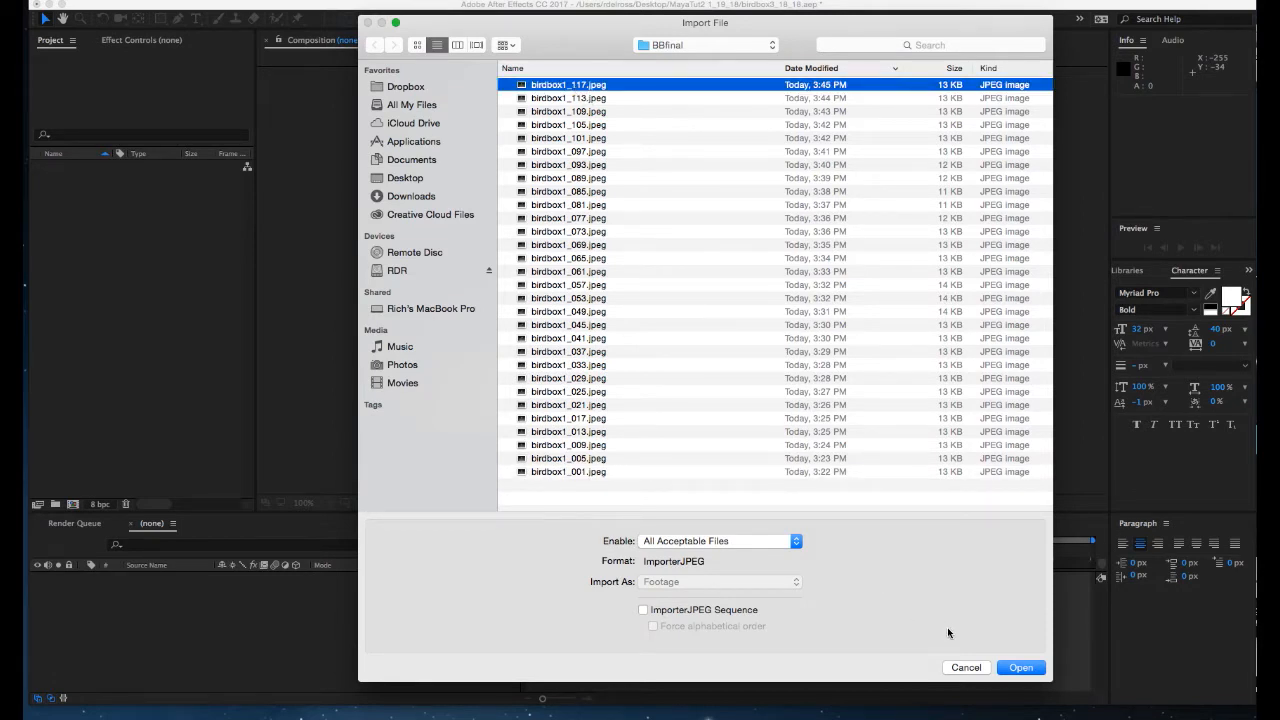
pyautogui.click(645, 612)
pyautogui.click(653, 626)
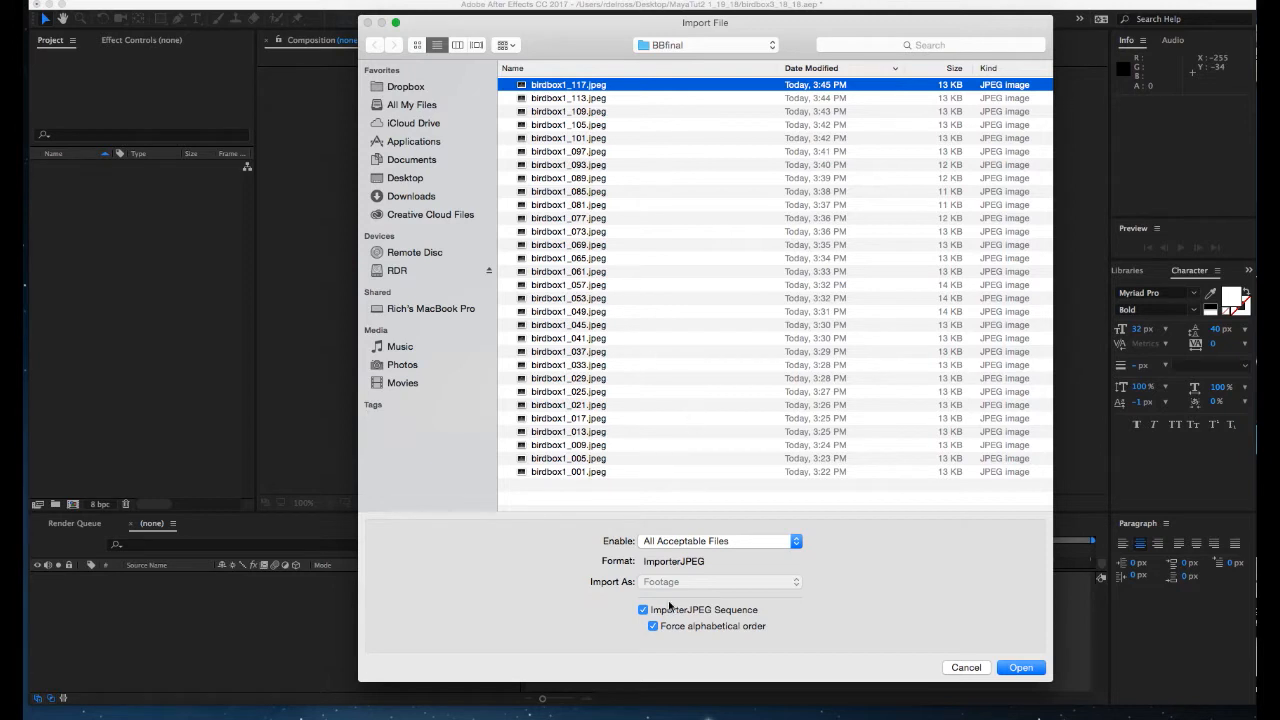
pyautogui.click(1015, 667)
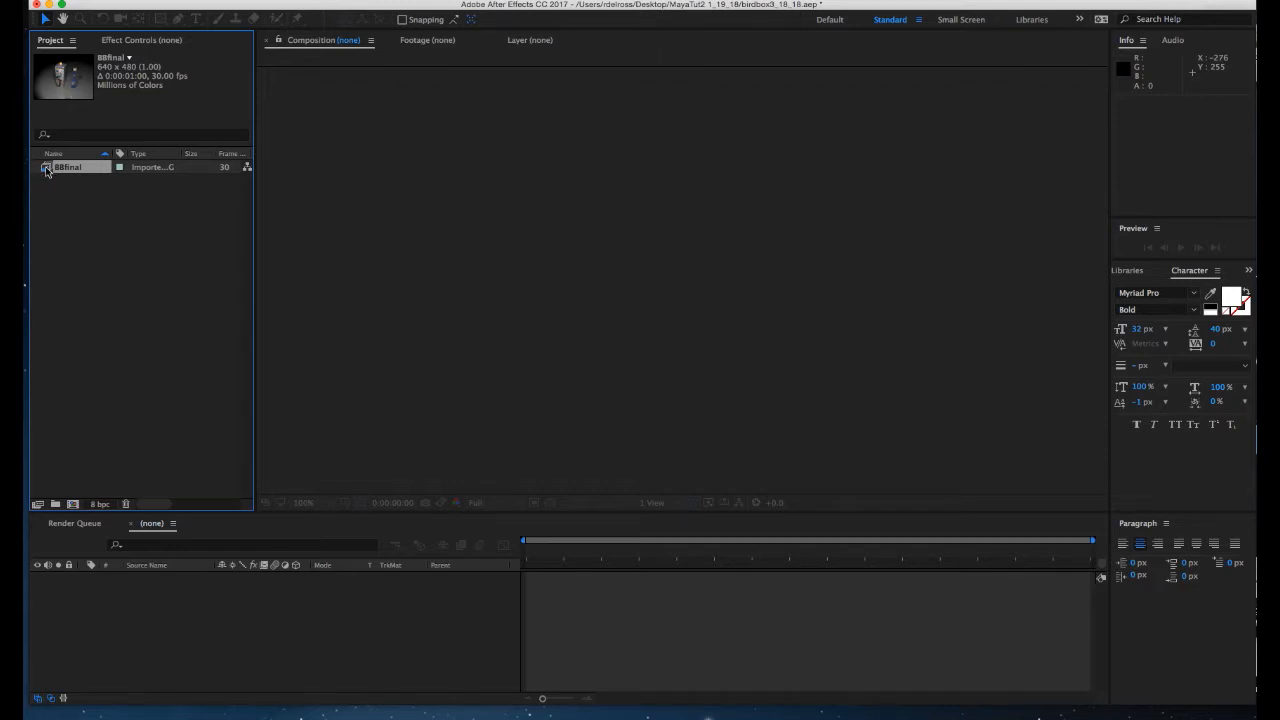
# Step: Create a new composition from the BBfinal footage and set the composition's duration to 0:00:10:00
pyautogui.moveTo(46, 170); pyautogui.dragTo(76, 508)
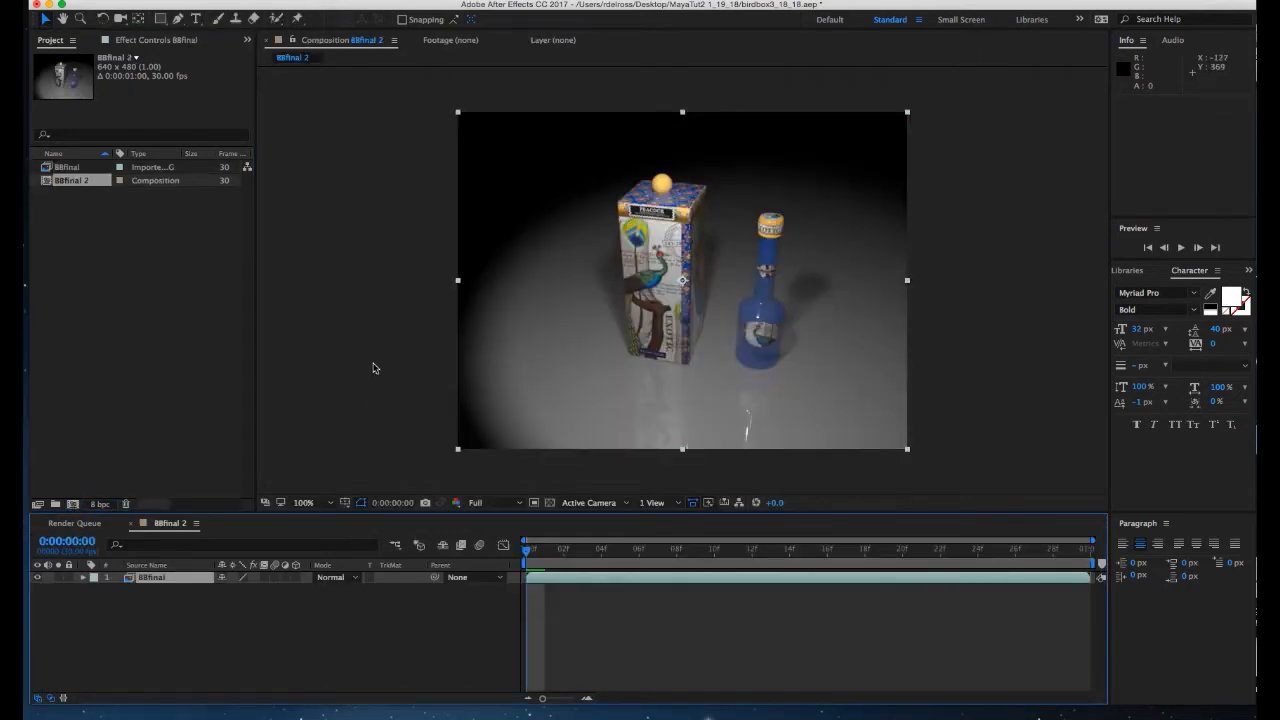
pyautogui.click(572, 252)
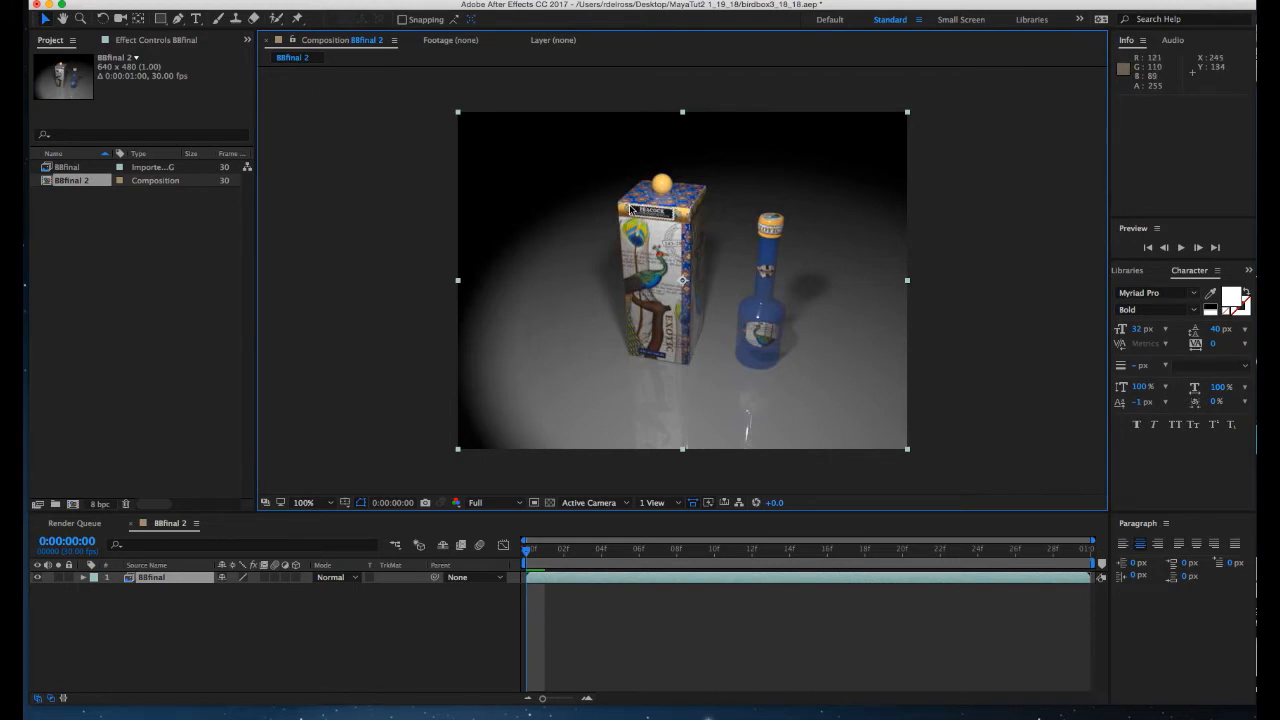
pyautogui.click(252, 1)
pyautogui.click(266, 30)
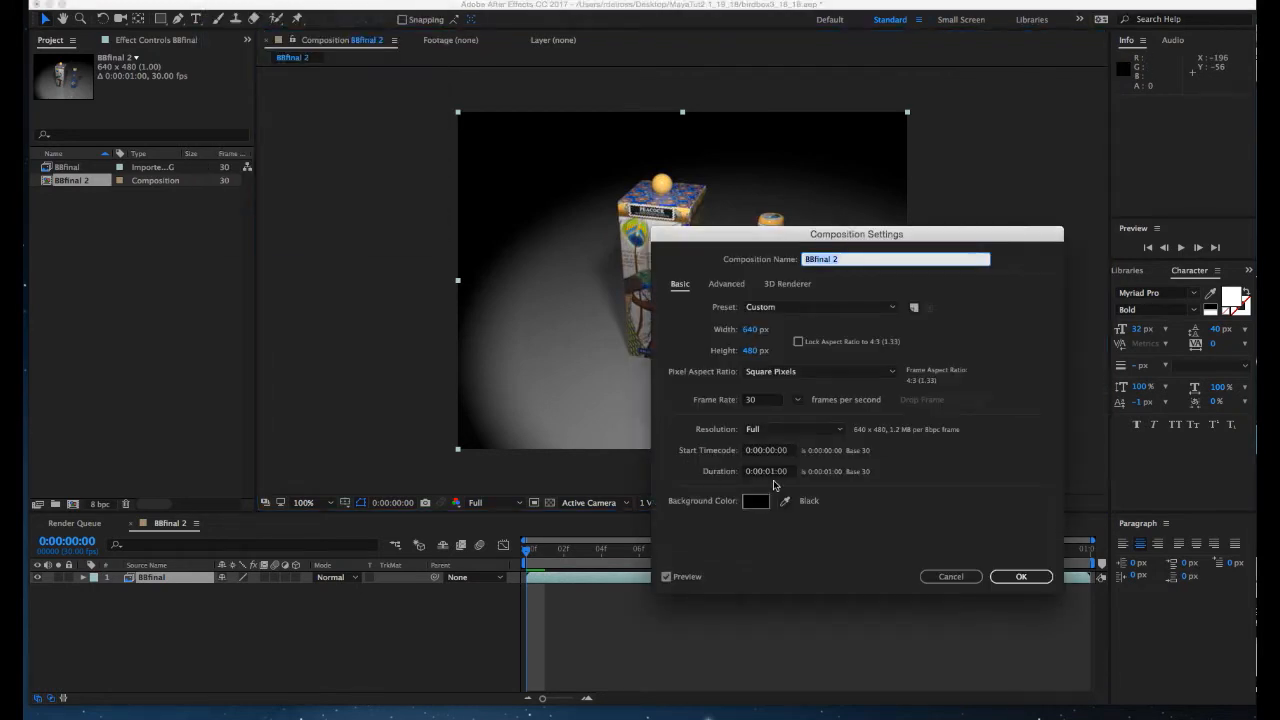
pyautogui.click(790, 472)
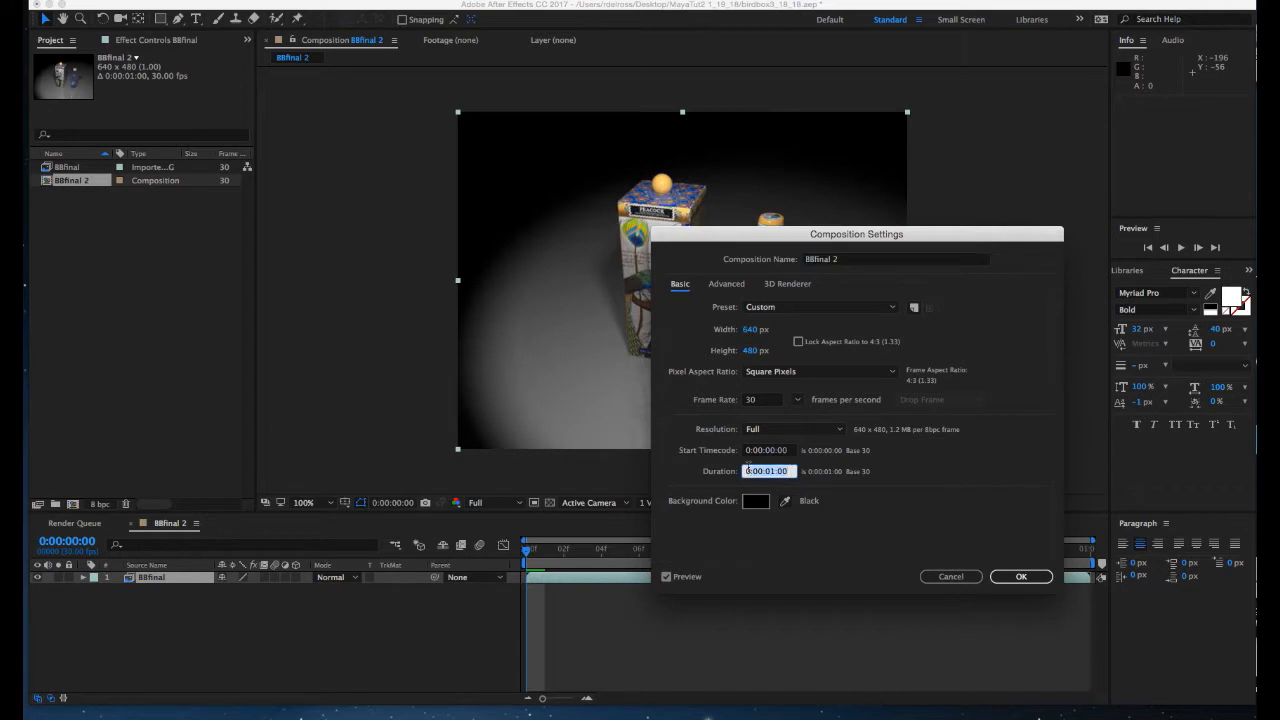
pyautogui.write('10')
pyautogui.press('Return')
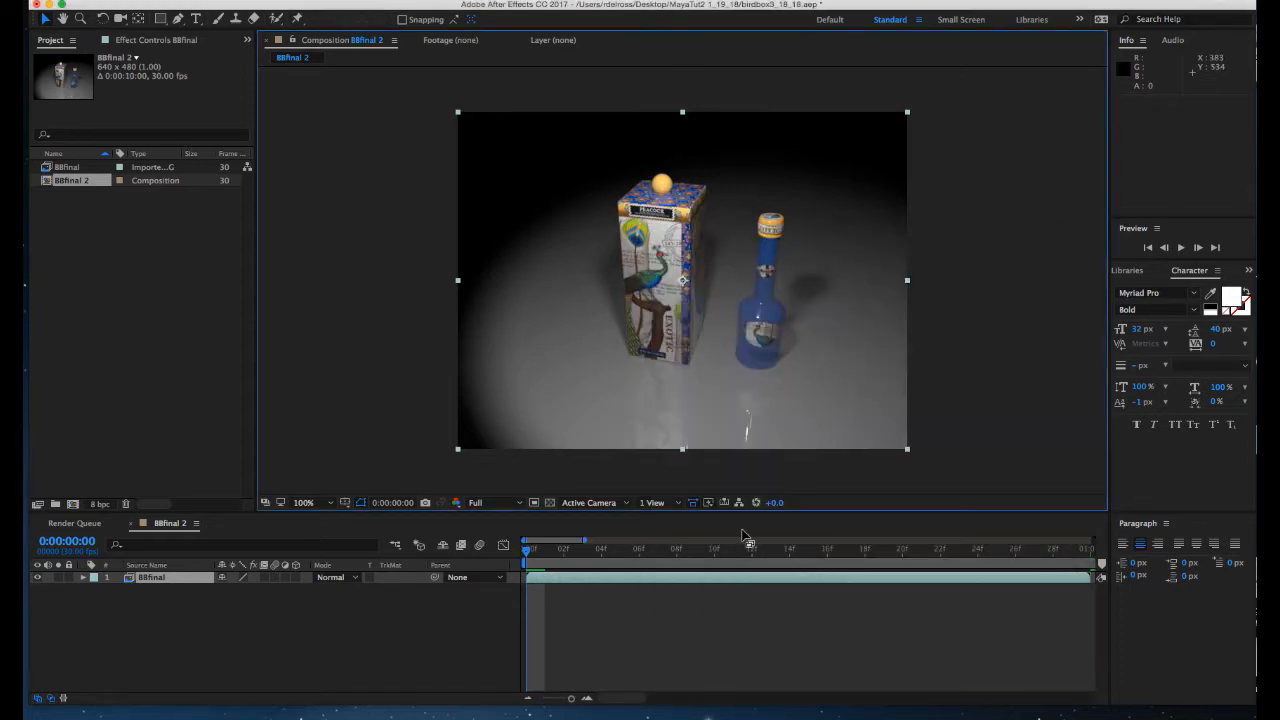
# Step: Time-stretch the BBfinal layer to a new duration of 0:00:10:00, so it fills the composition
pyautogui.click(799, 604)
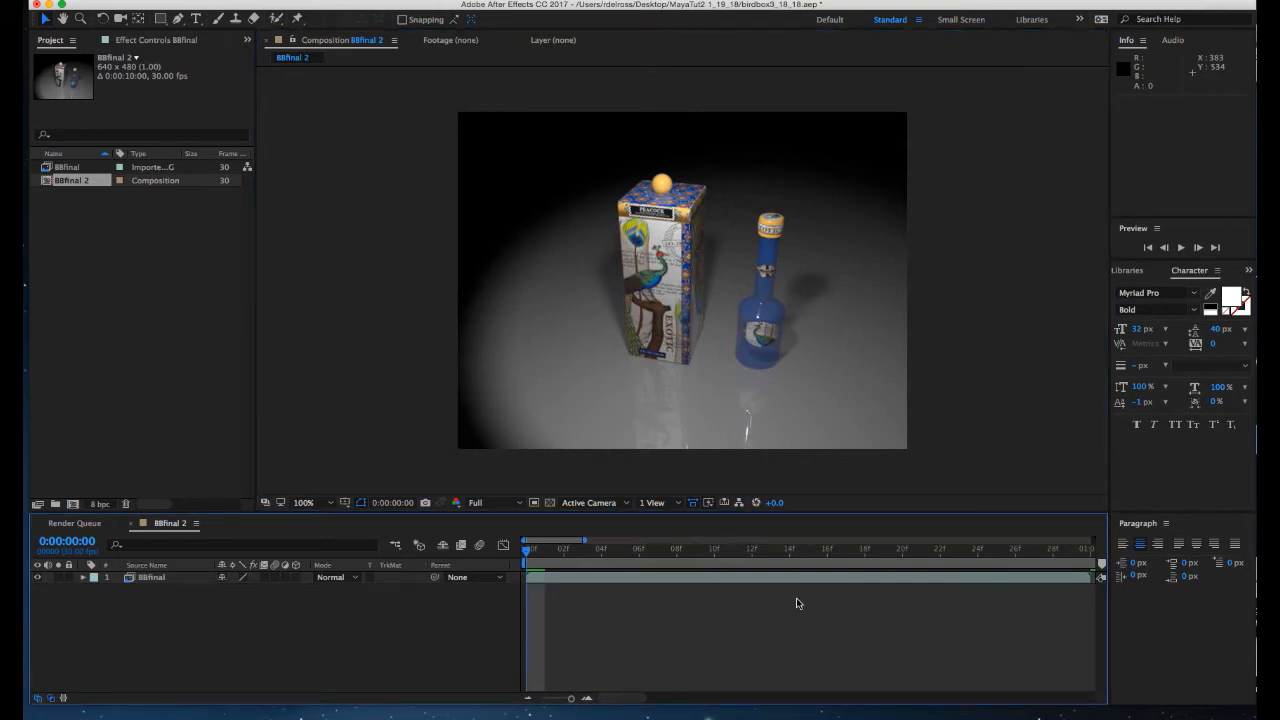
pyautogui.keyDown('alt'); pyautogui.scroll(-5, 796, 603); pyautogui.keyUp('alt')
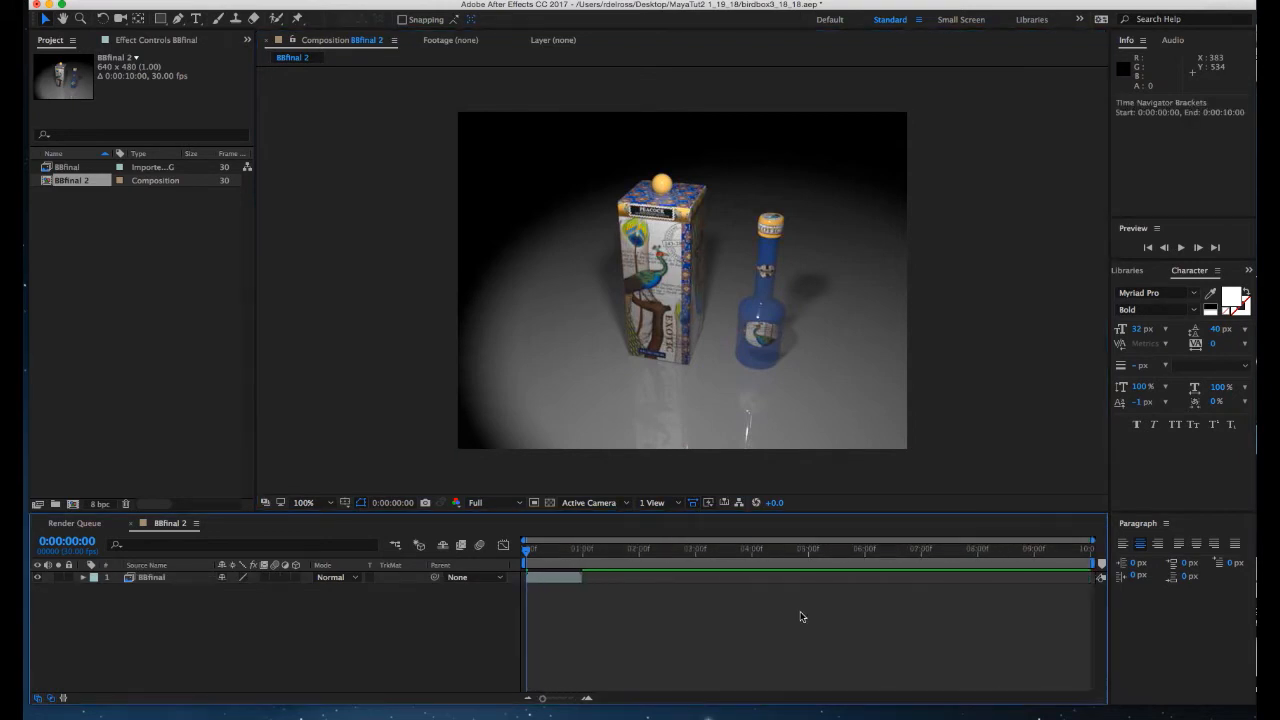
pyautogui.click(883, 582)
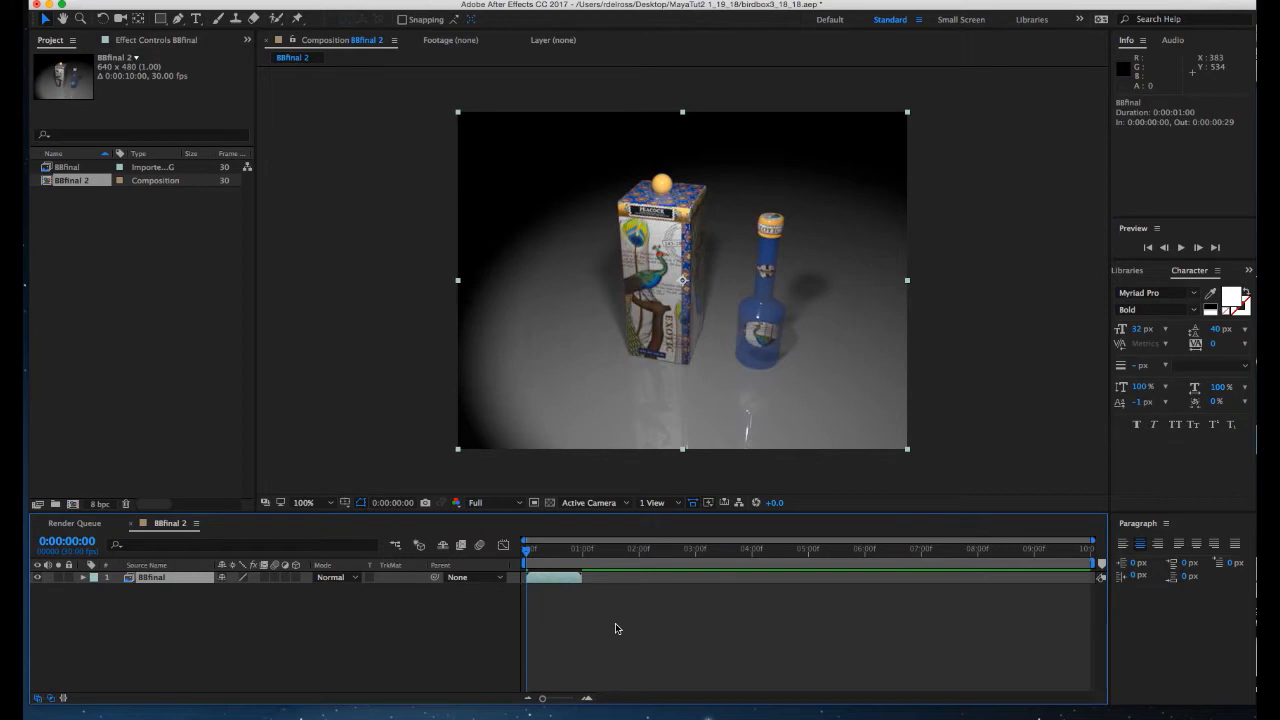
pyautogui.rightClick(566, 582)
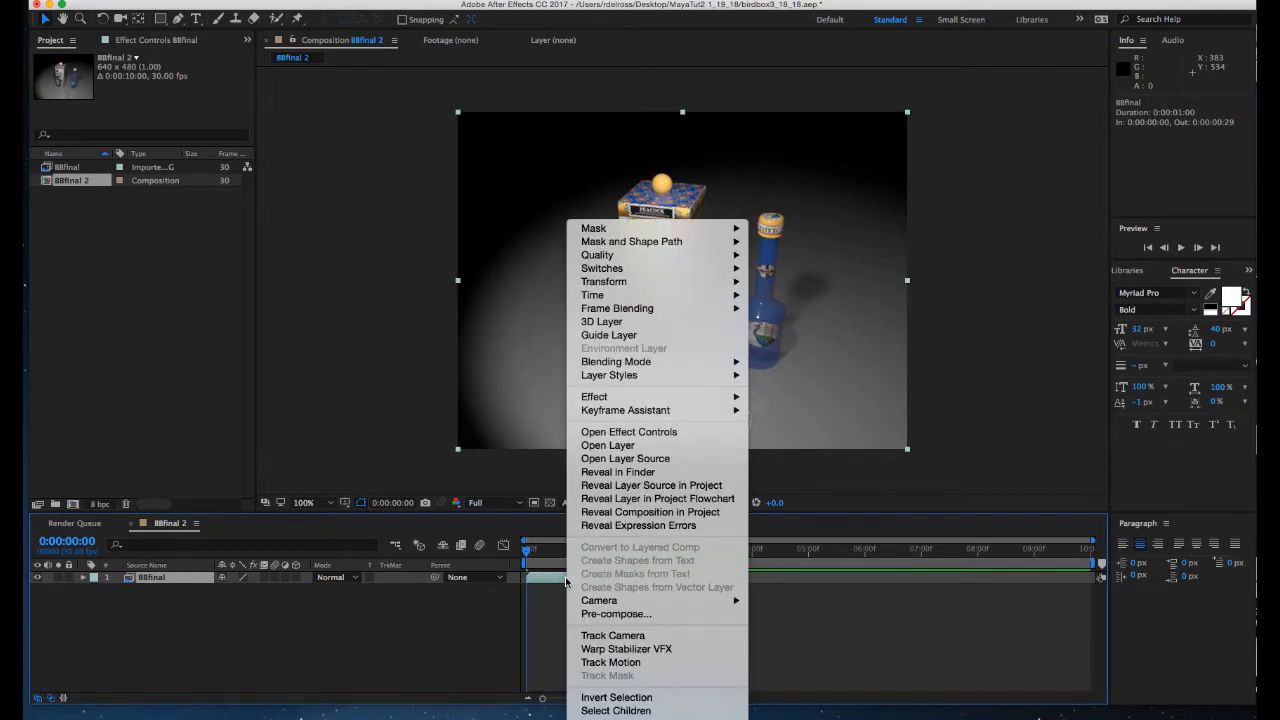
pyautogui.moveTo(615, 295)
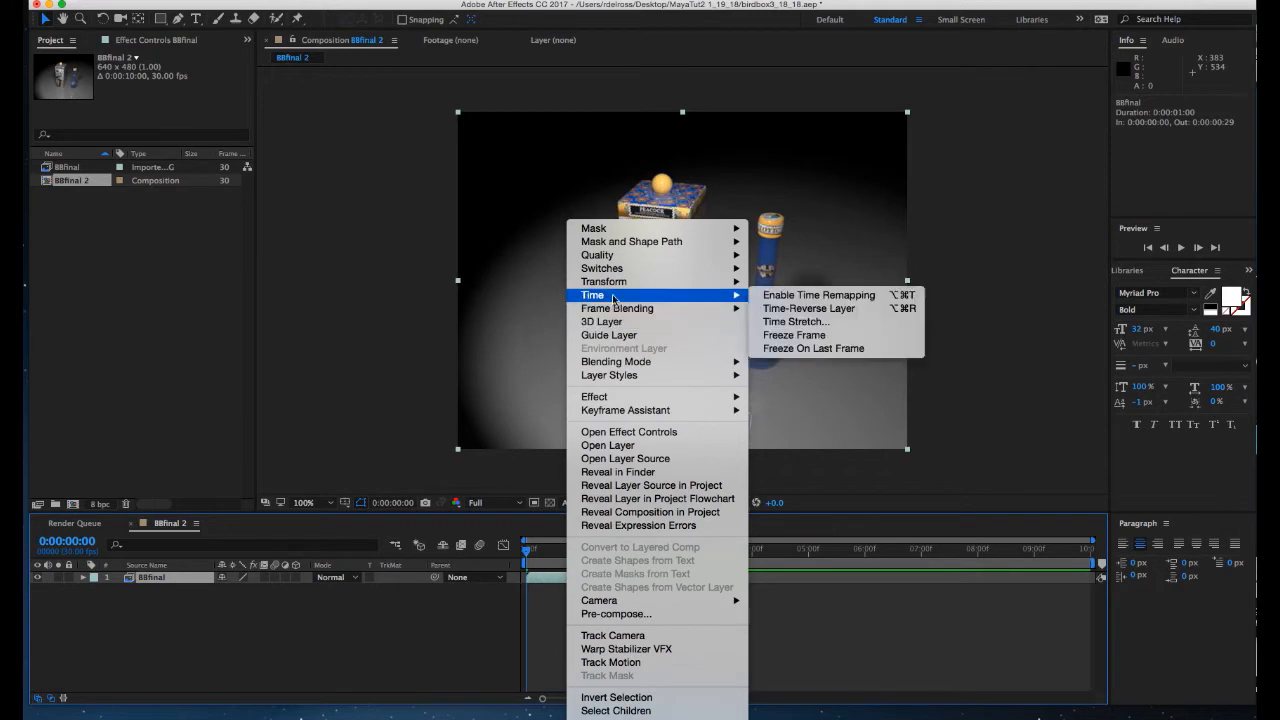
pyautogui.click(785, 321)
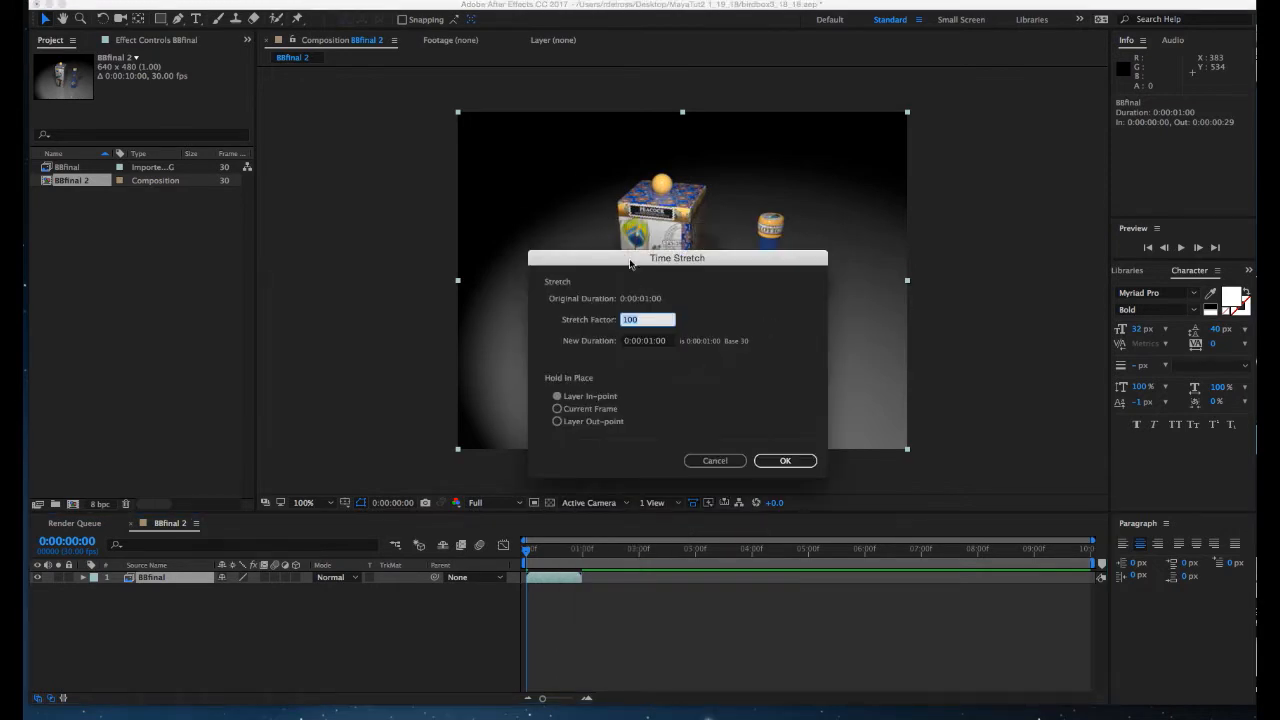
pyautogui.moveTo(630, 263); pyautogui.dragTo(642, 223)
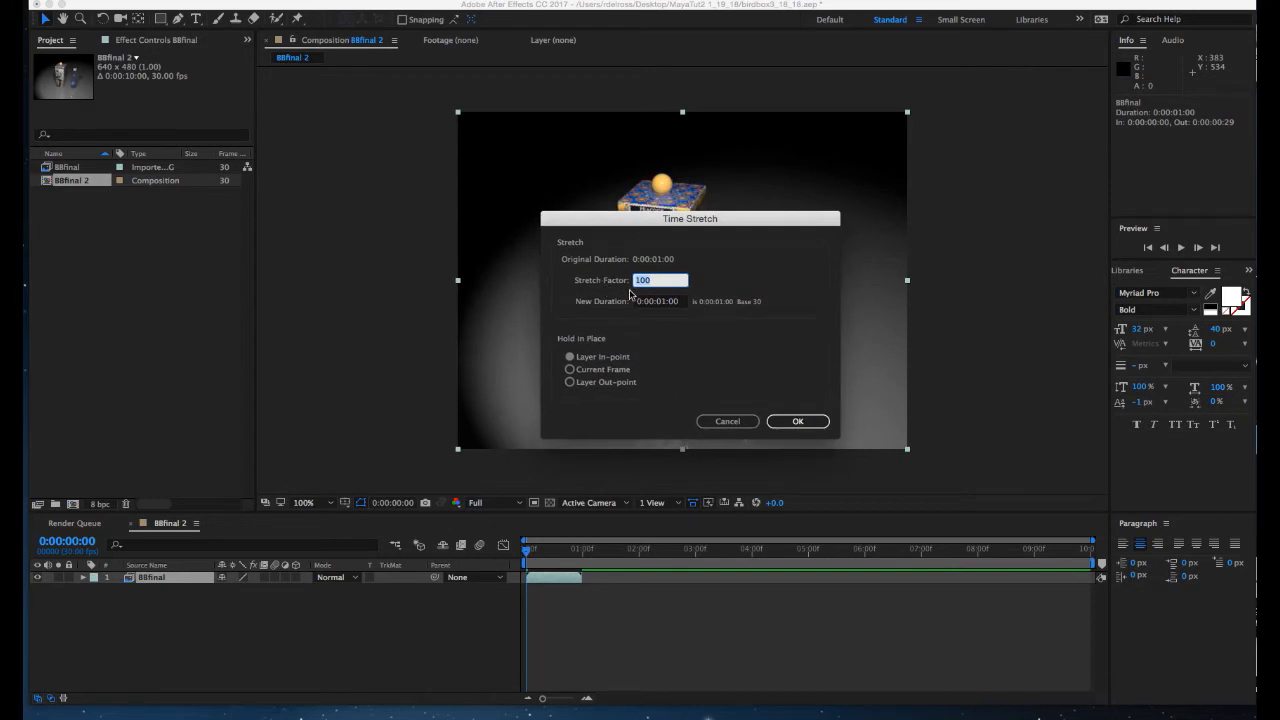
pyautogui.press('Tab')
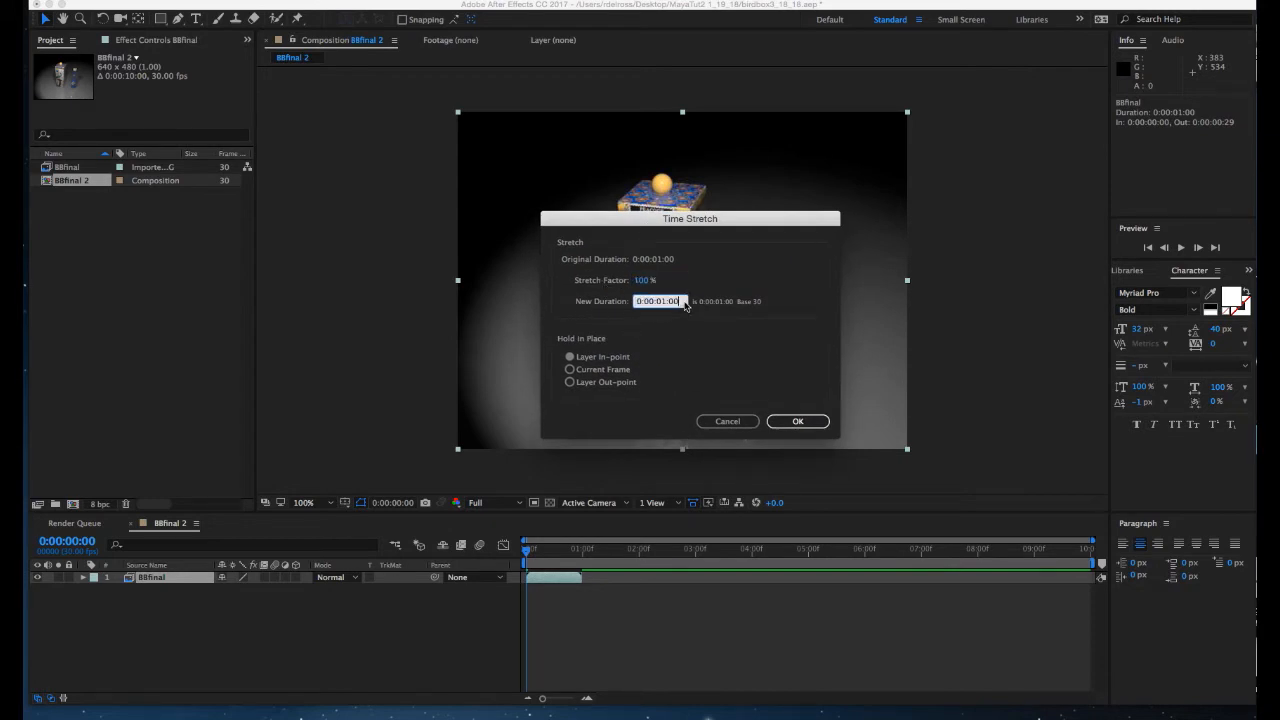
pyautogui.write('1000')
pyautogui.press('Return')
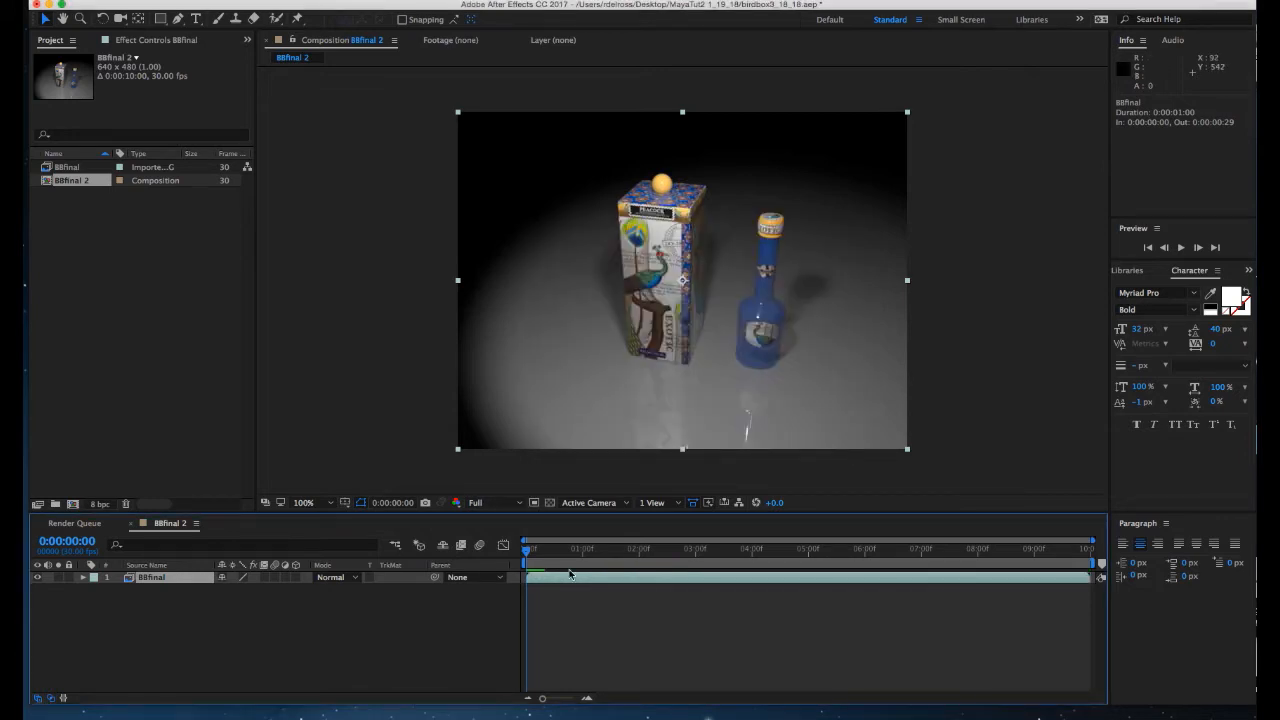
# Step: Preview the stretched animation in the composition and save the project
pyautogui.press('space')
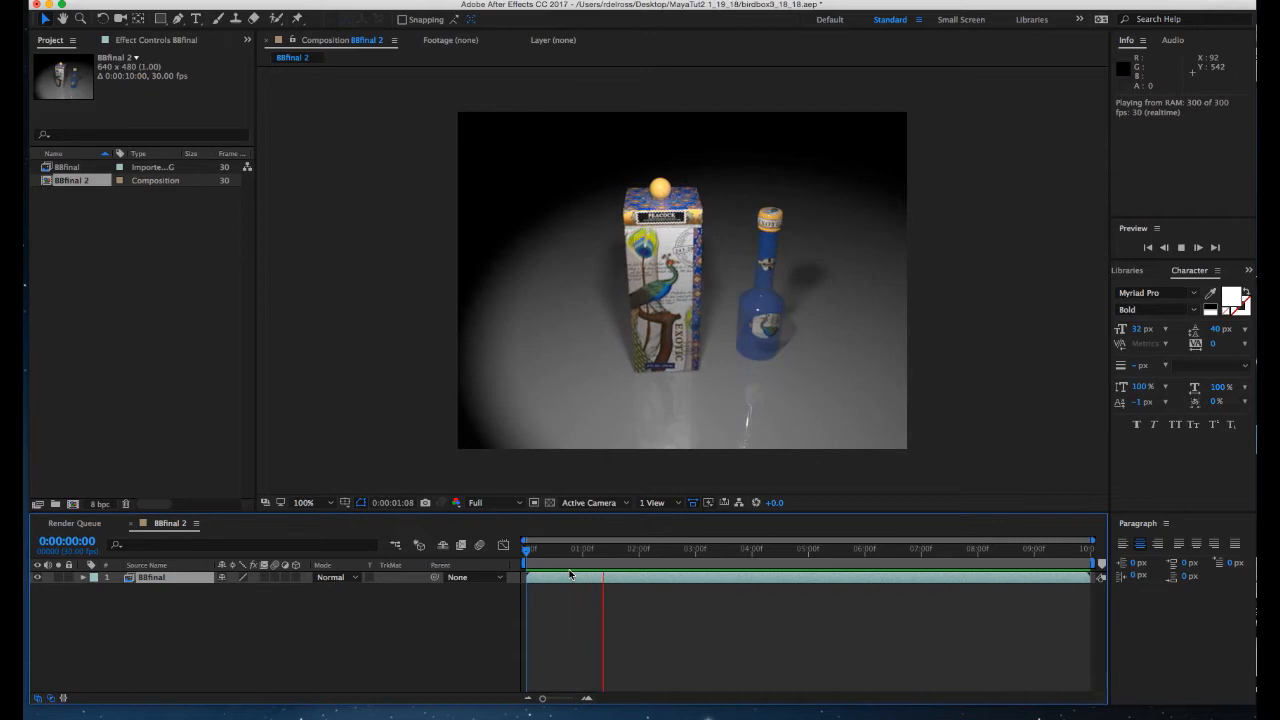
pyautogui.press('space')
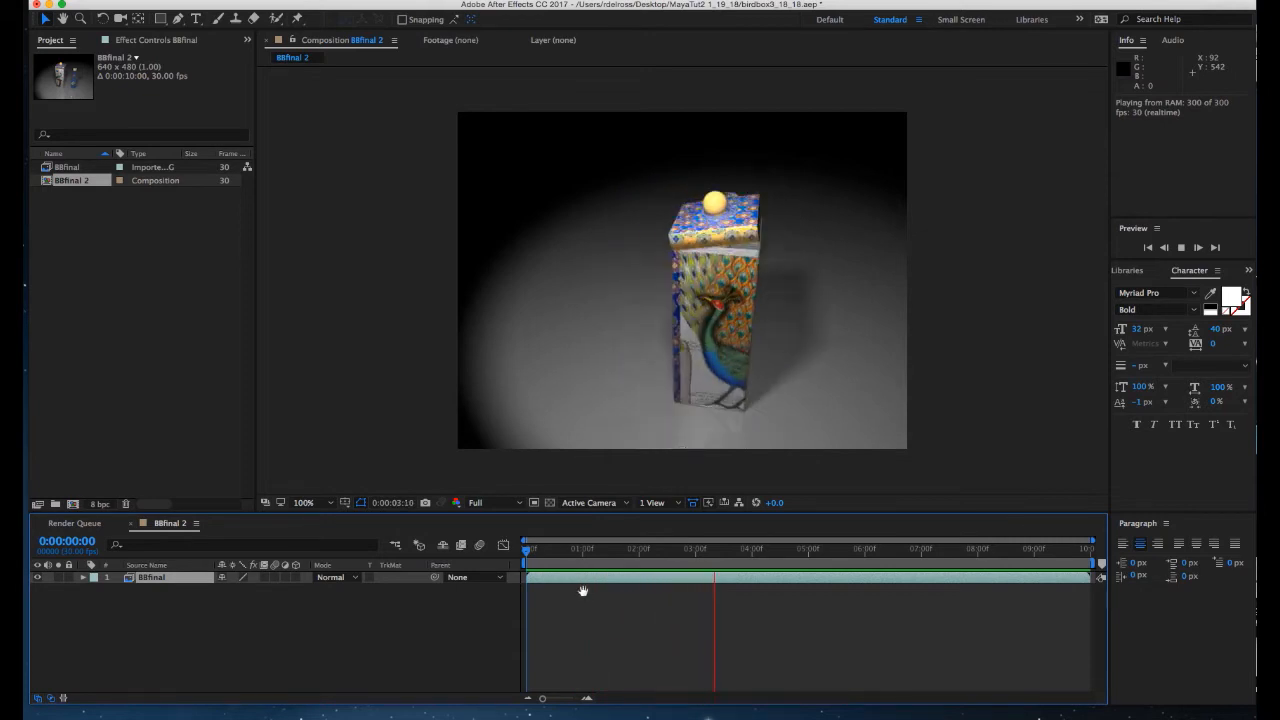
pyautogui.click(521, 552)
pyautogui.press('super+s')
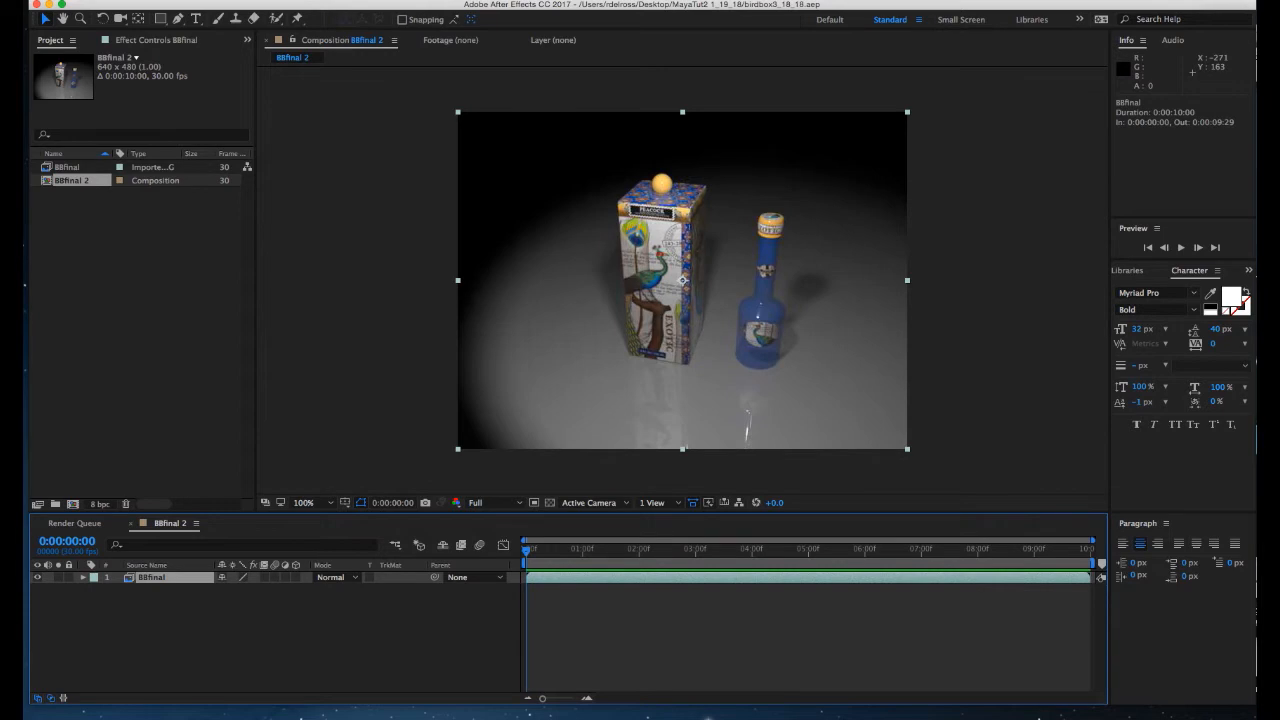
# Step: Add the BBfinal 2 composition to the Adobe Media Encoder queue and switch to Media Encoder
pyautogui.click(160, 0)
pyautogui.moveTo(200, 215)
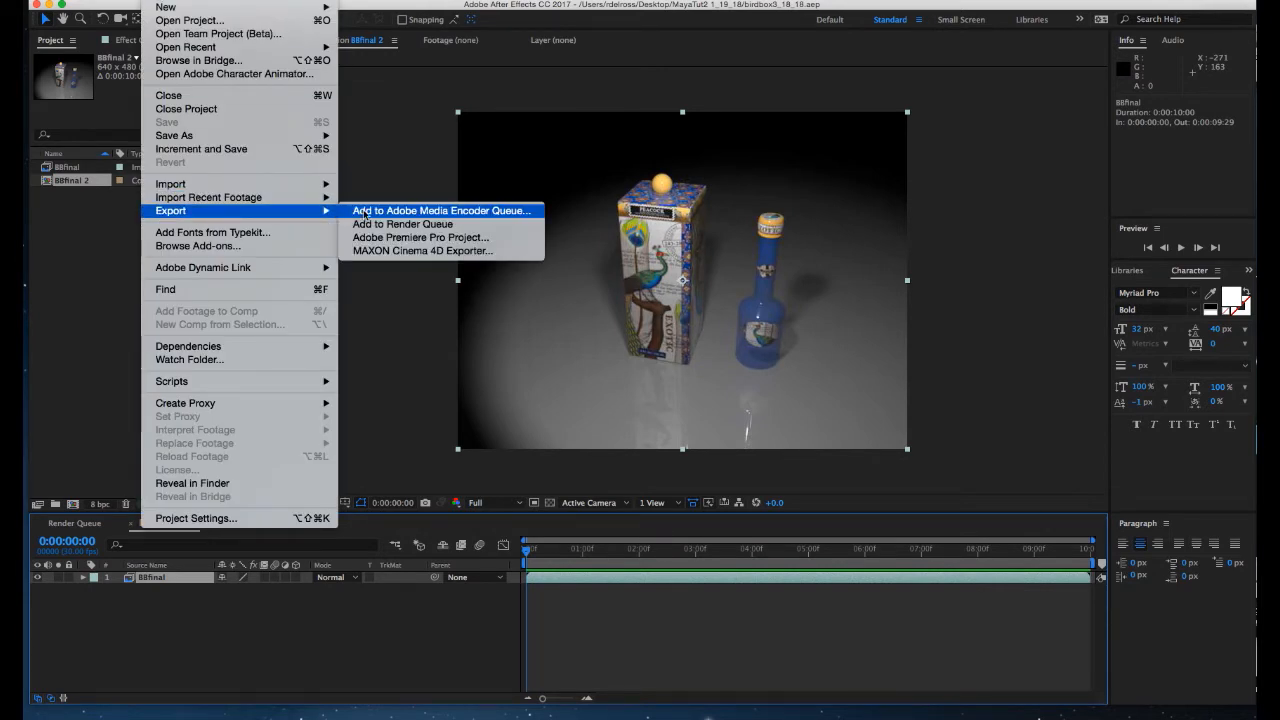
pyautogui.click(365, 213)
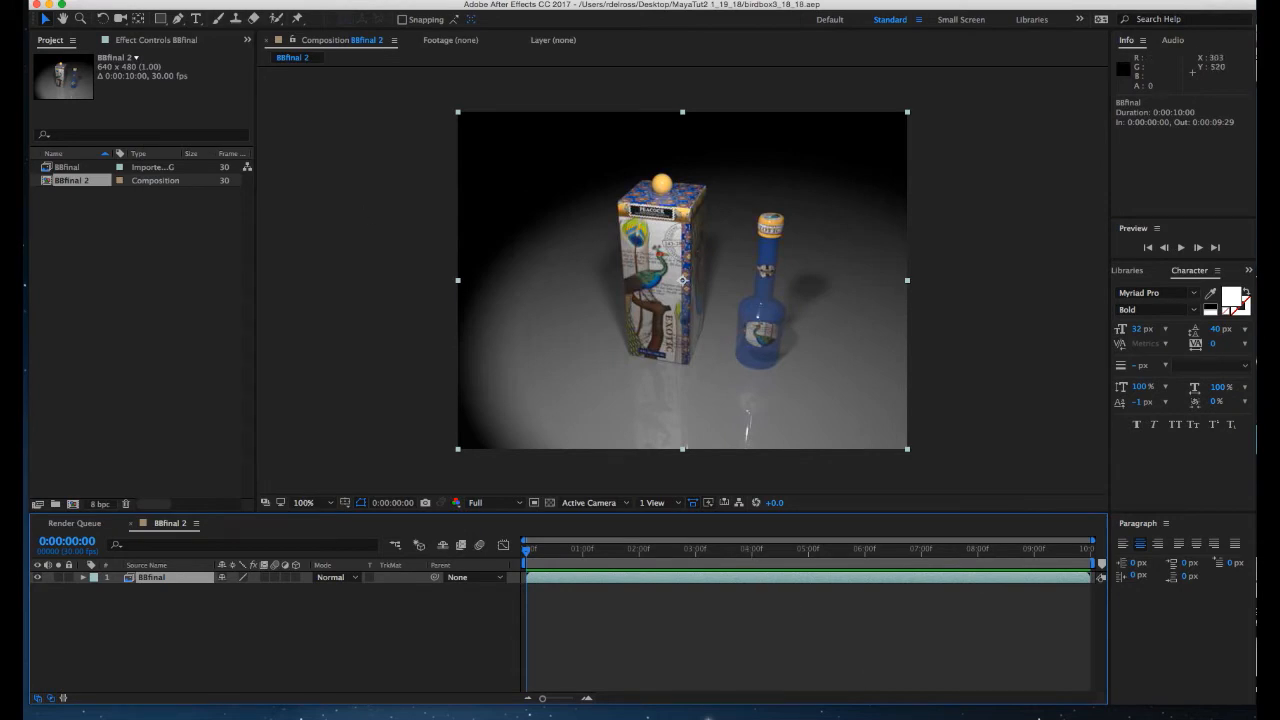
pyautogui.moveTo(943, 714)
pyautogui.click(860, 716)
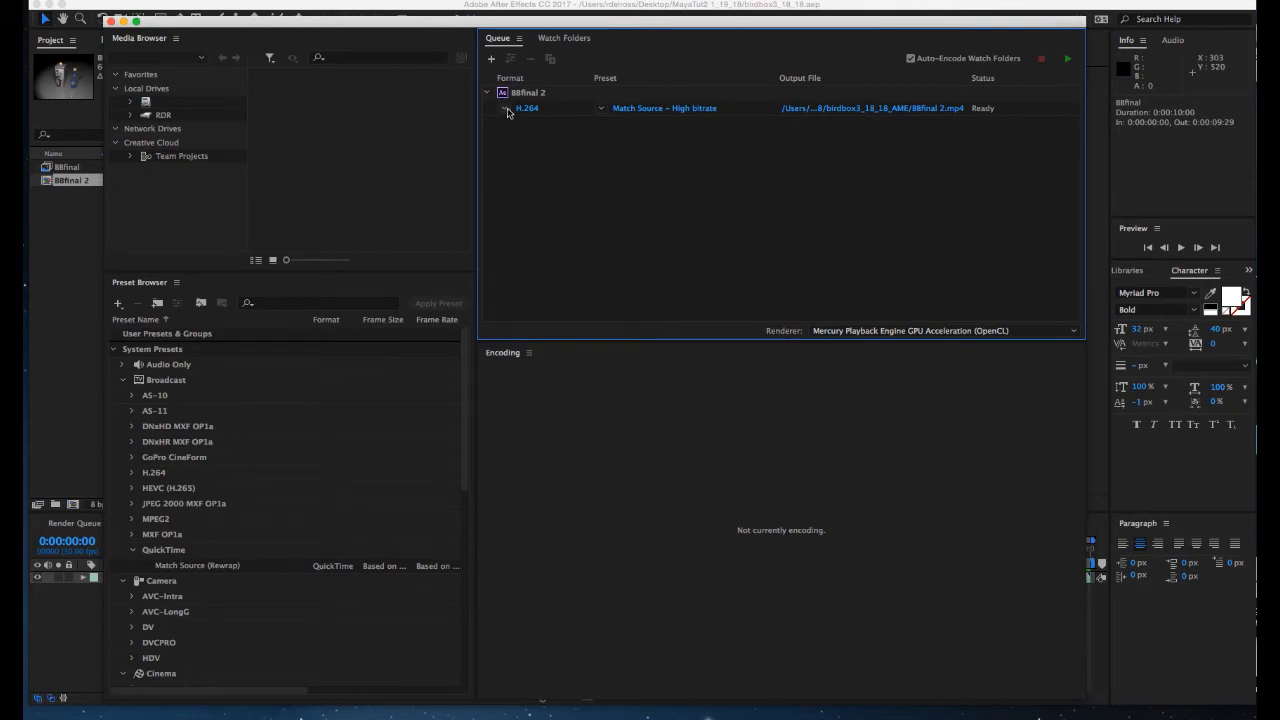
# Step: Choose H.264 as the queued composition's format and open its export settings, keeping Work Area as the source range
pyautogui.click(505, 110)
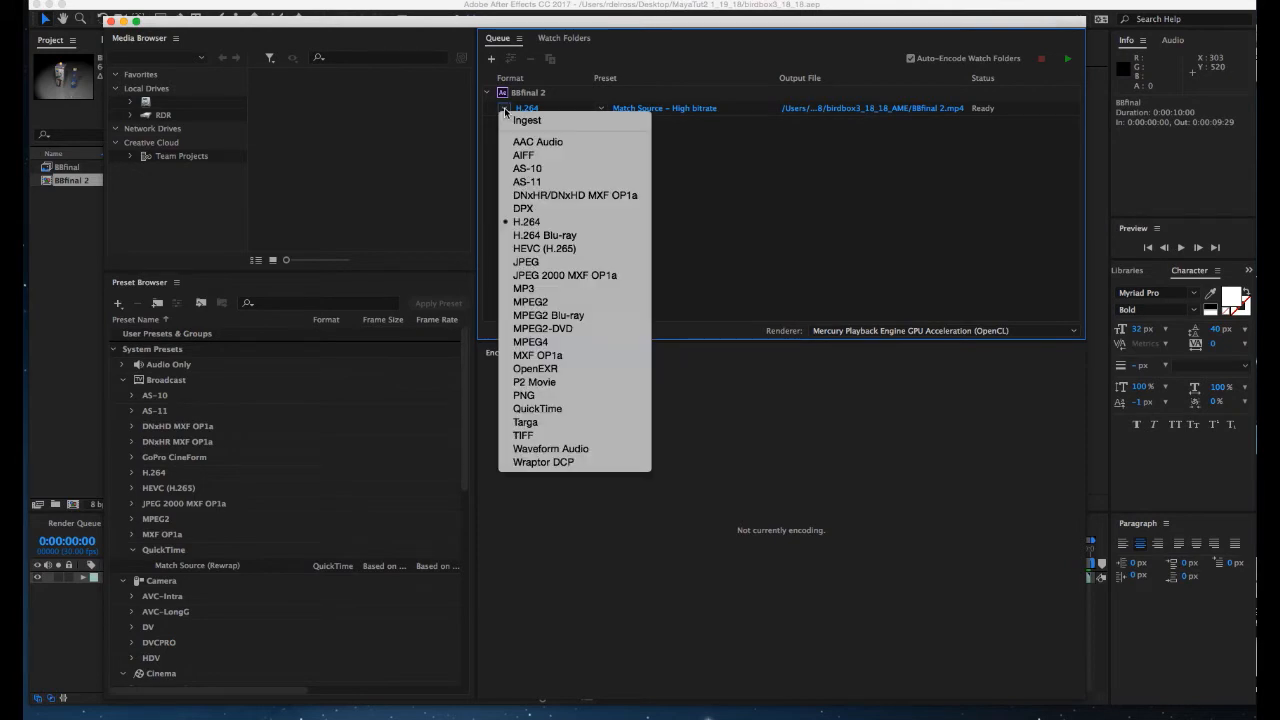
pyautogui.click(515, 223)
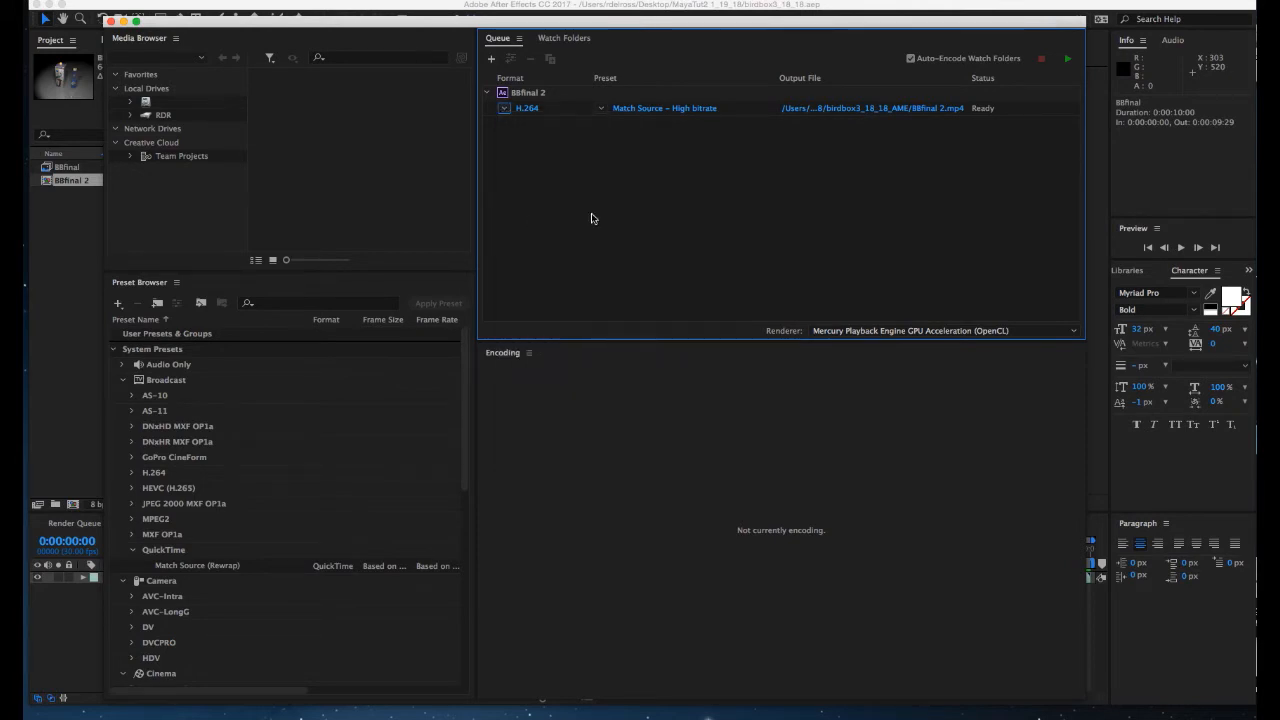
pyautogui.click(529, 108)
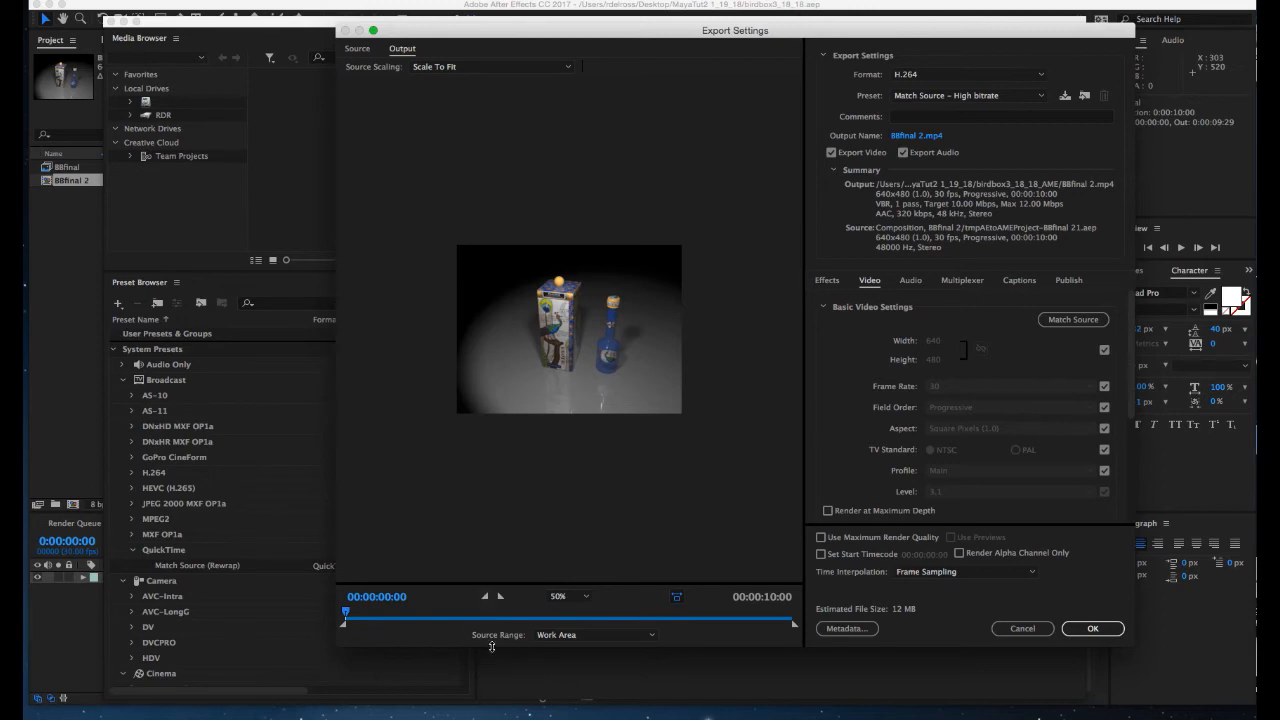
pyautogui.click(654, 636)
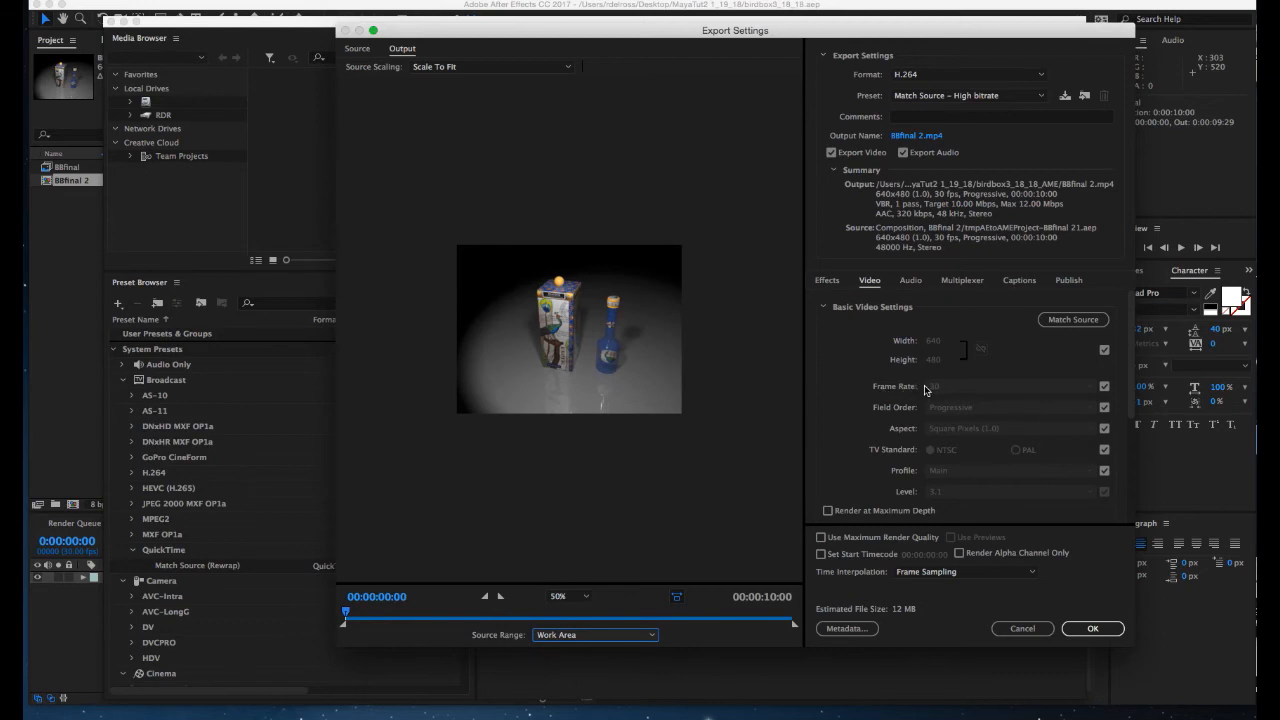
# Step: Unlink the export frame rate from the source, set it to 10 fps, and set the target bitrate to 12 Mbps
pyautogui.click(1104, 387)
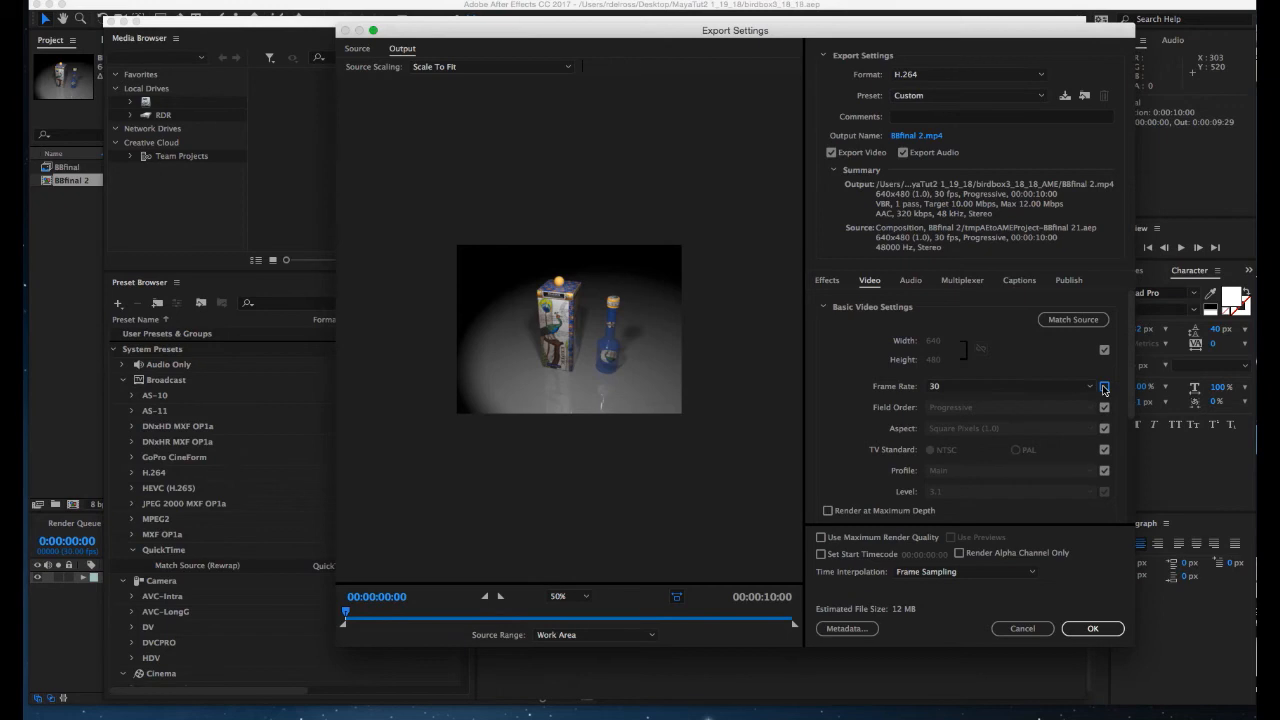
pyautogui.click(1092, 388)
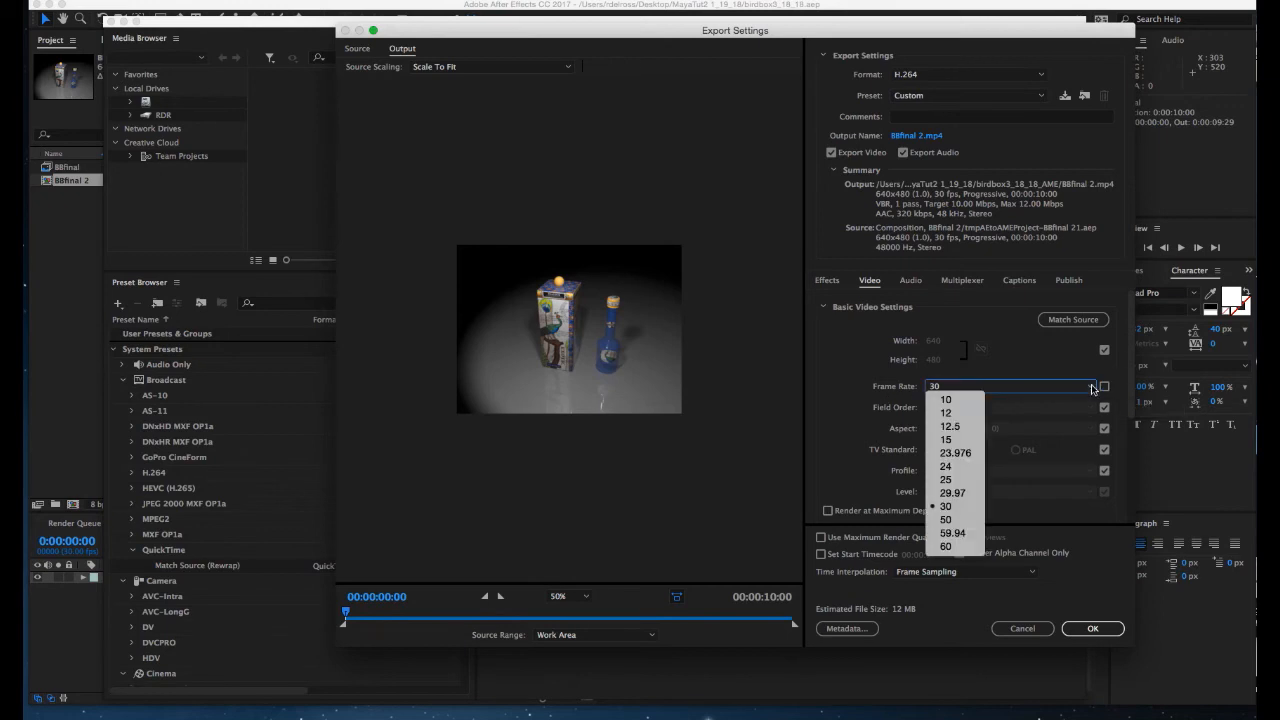
pyautogui.click(969, 400)
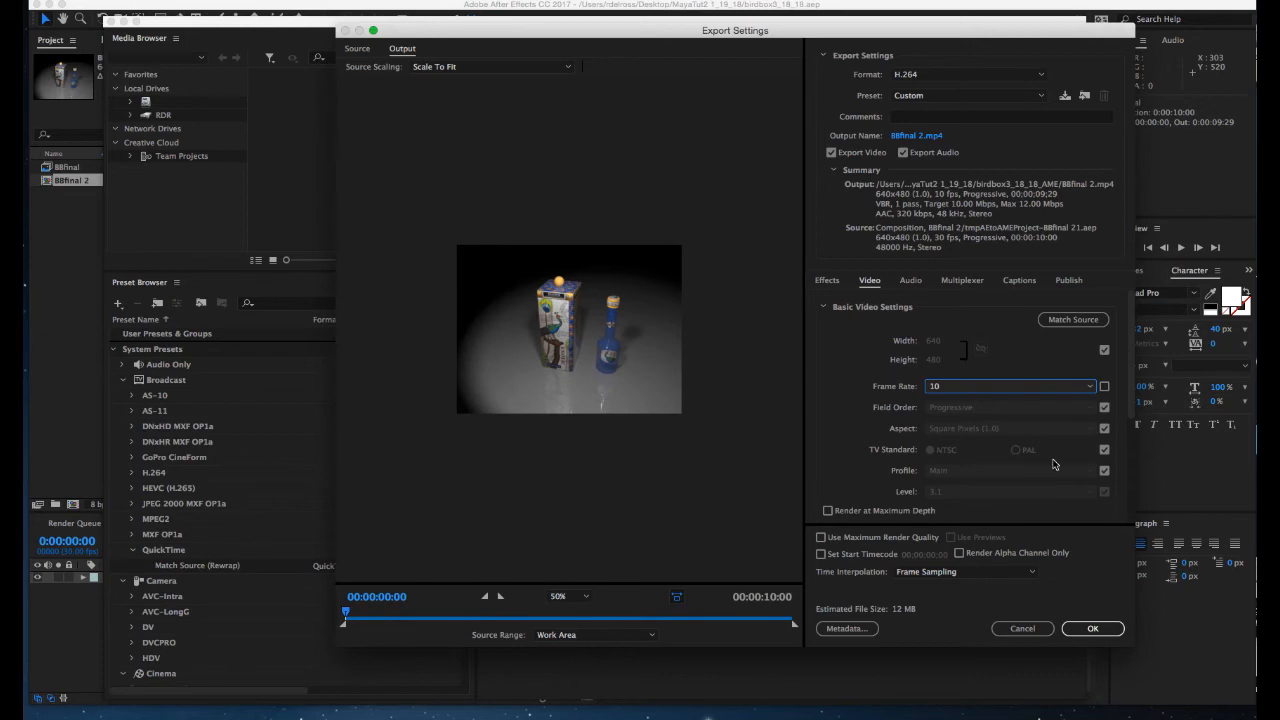
pyautogui.scroll(-5, 1133, 398)
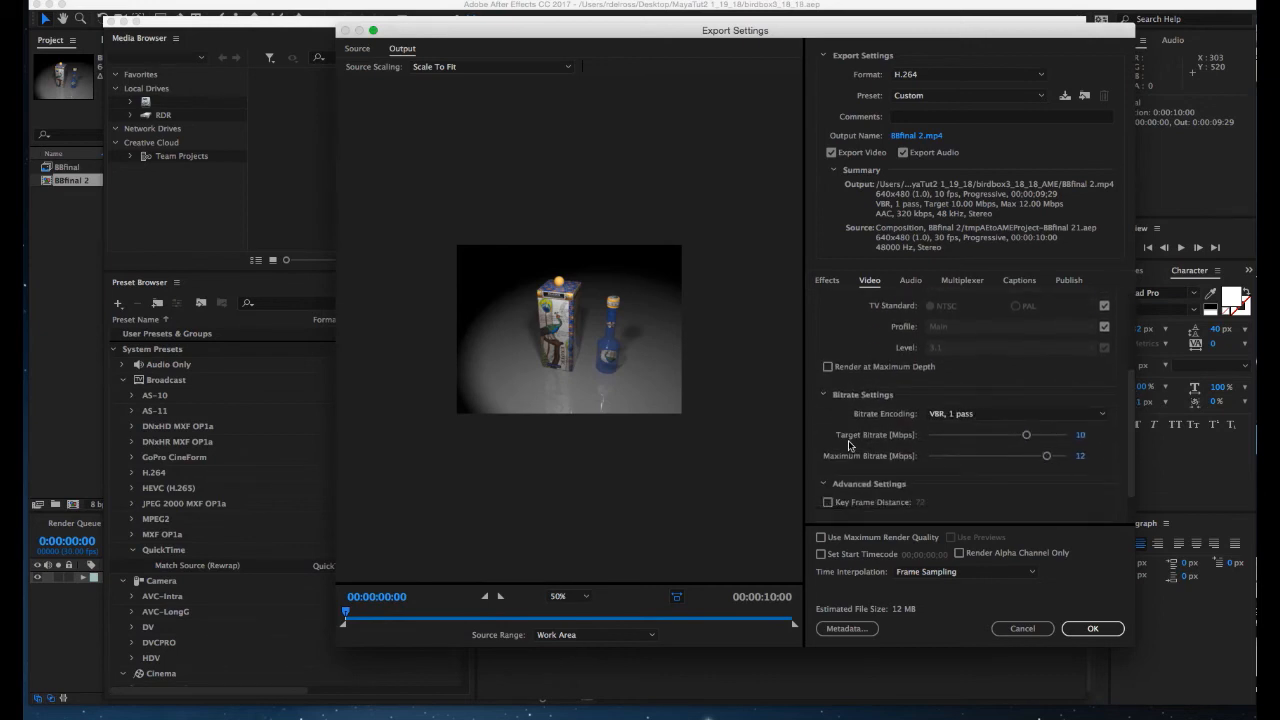
pyautogui.click(1080, 435)
pyautogui.write('1')
pyautogui.moveTo(1132, 411); pyautogui.dragTo(1118, 302)
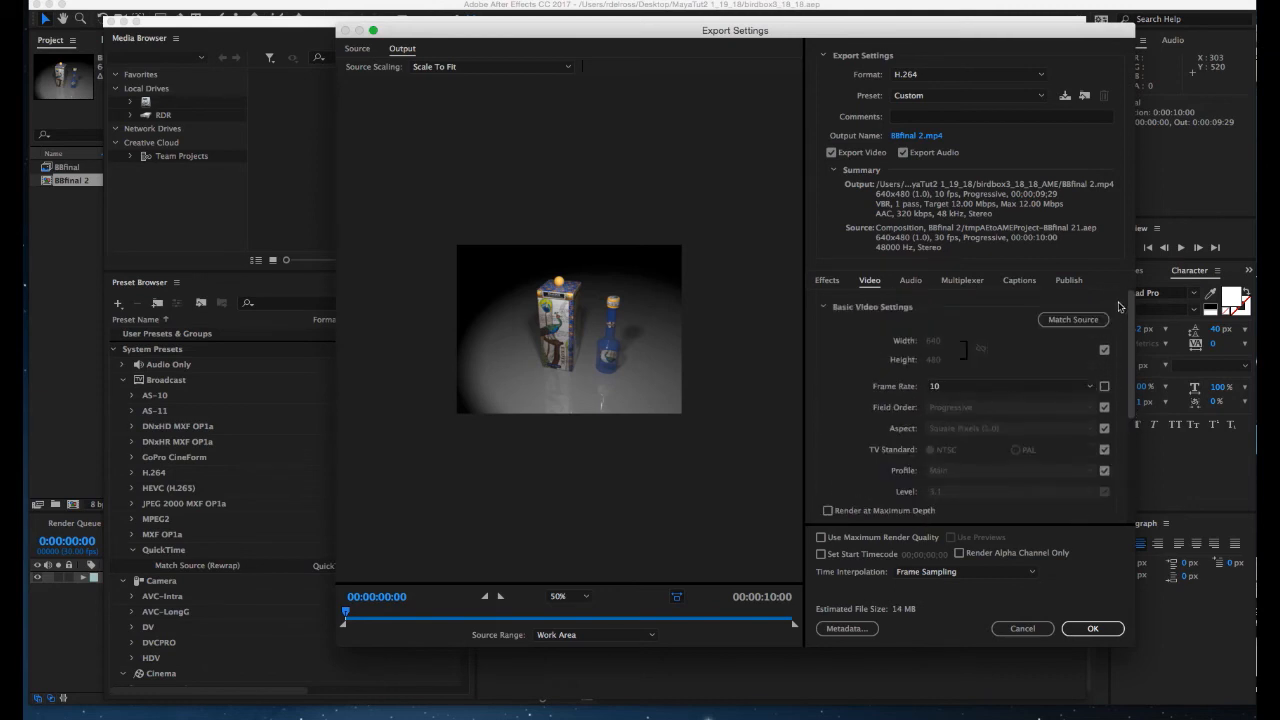
# Step: Set the output file to Birdbox1 in MP4 format, saved on the Desktop
pyautogui.click(913, 137)
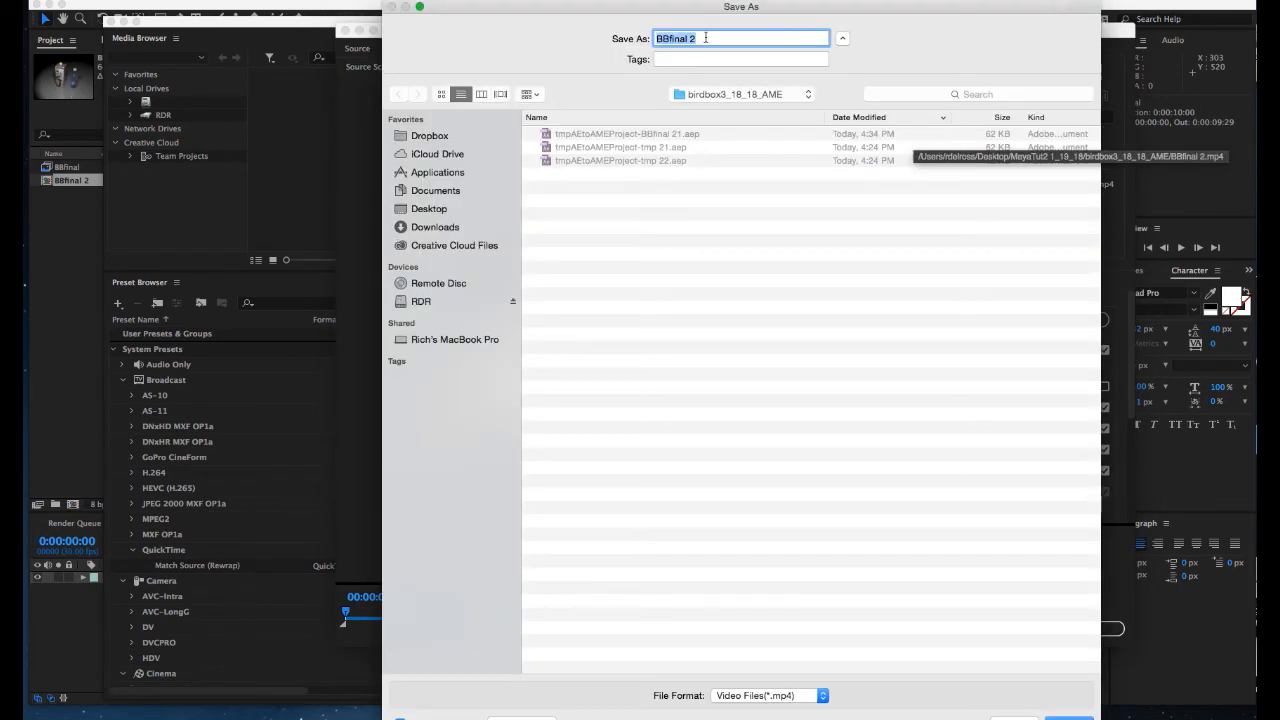
pyautogui.write('B')
pyautogui.click(438, 211)
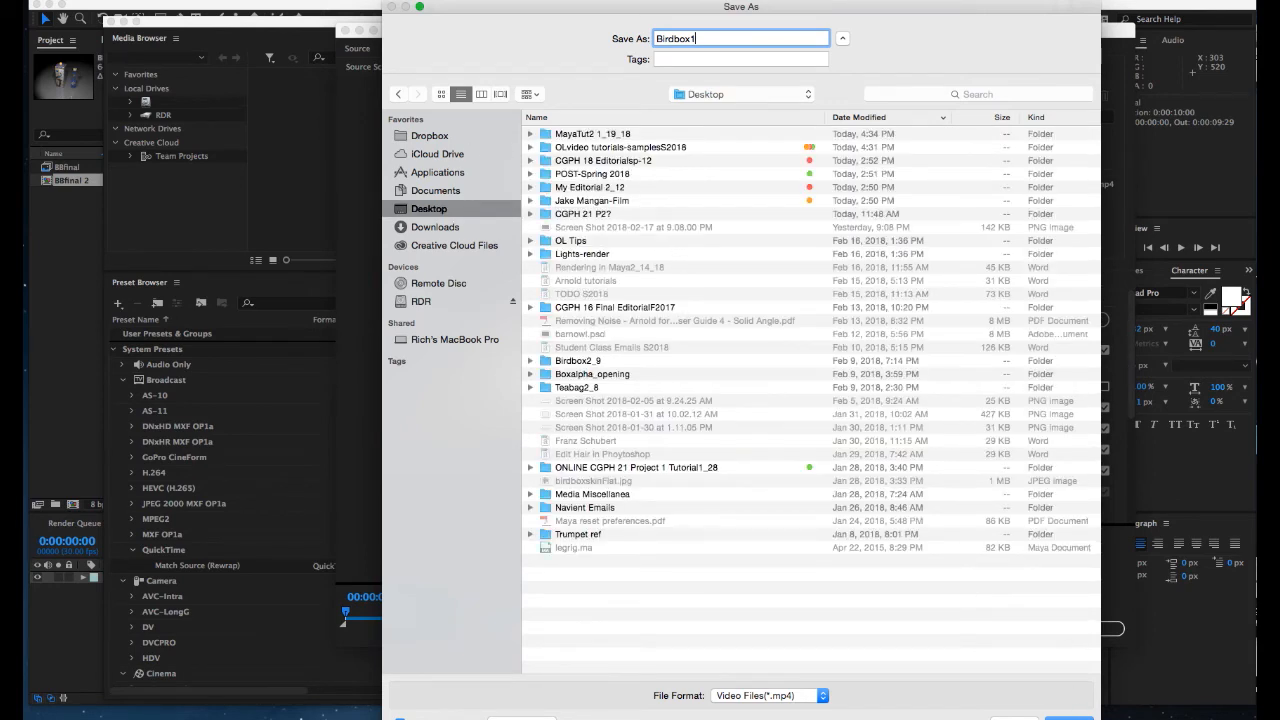
pyautogui.press('Return')
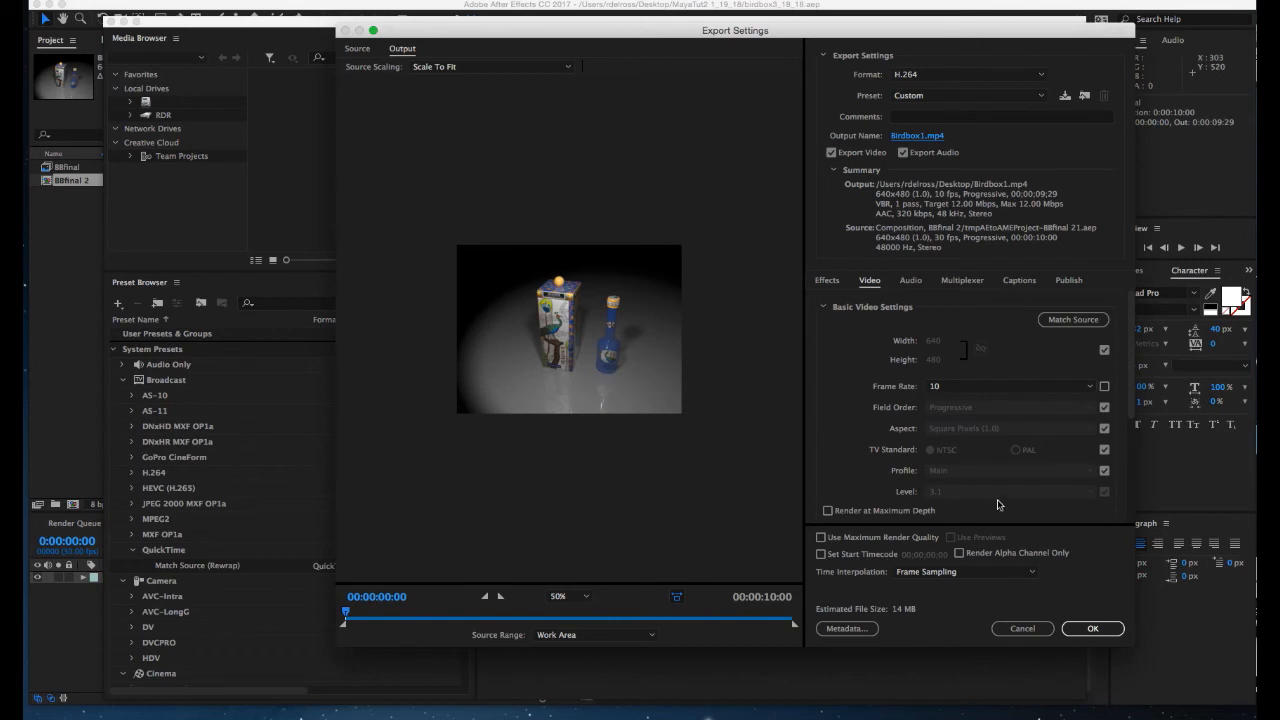
# Step: Accept the export settings, start encoding the queued BBfinal 2 composition, and quit Media Encoder
pyautogui.click(1088, 628)
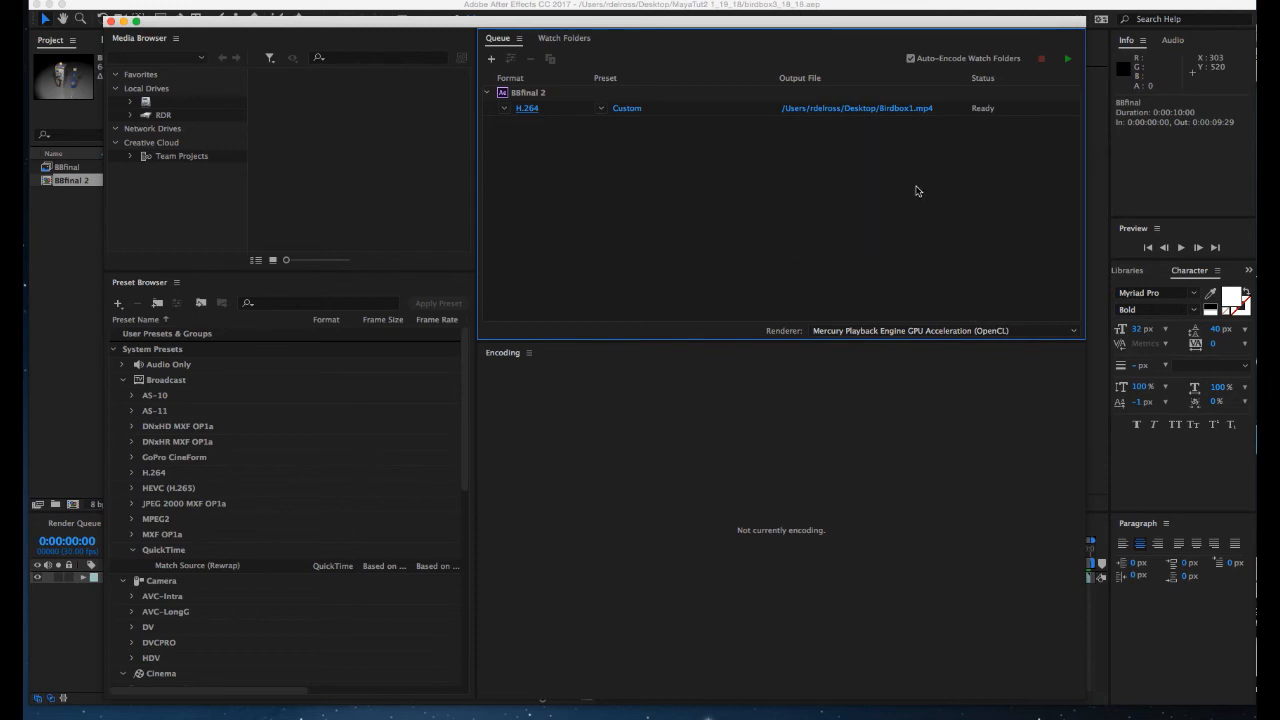
pyautogui.click(1069, 60)
pyautogui.press('super+q')
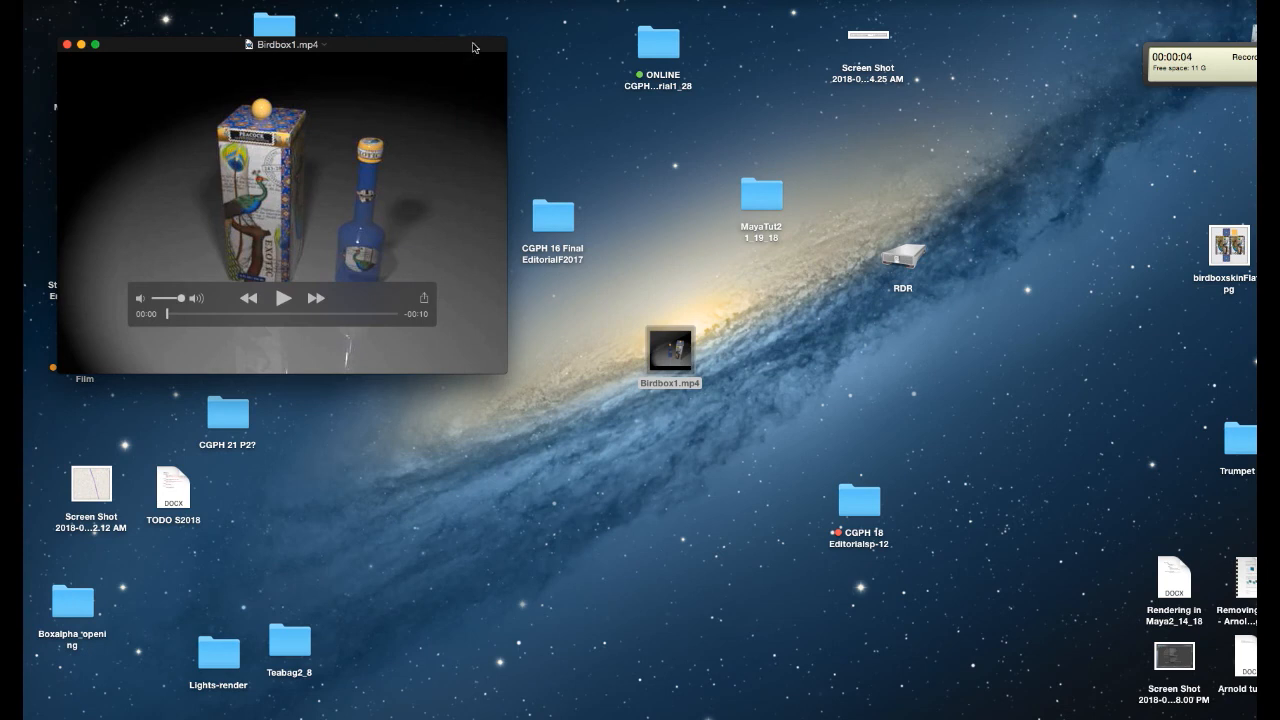
# Step: Play back part of the exported Birdbox1.mp4 on the Desktop and pause it to check the animation
pyautogui.moveTo(380, 160); pyautogui.dragTo(750, 263)
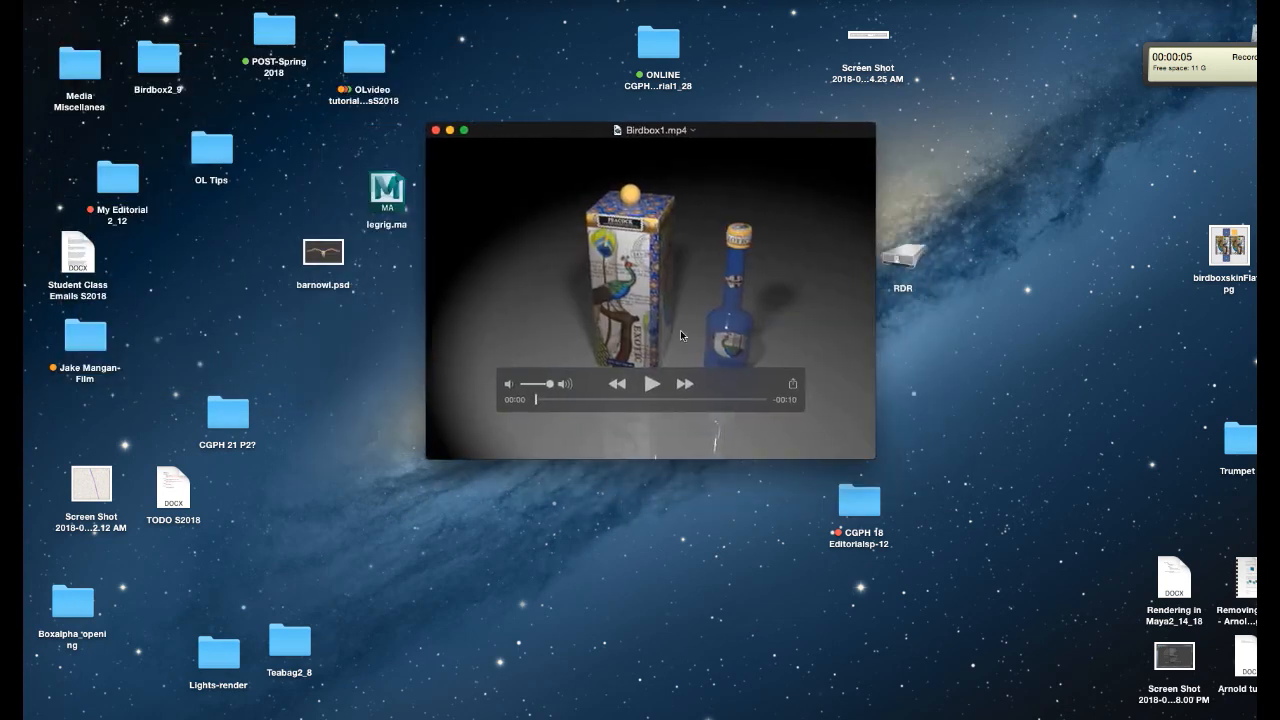
pyautogui.click(652, 383)
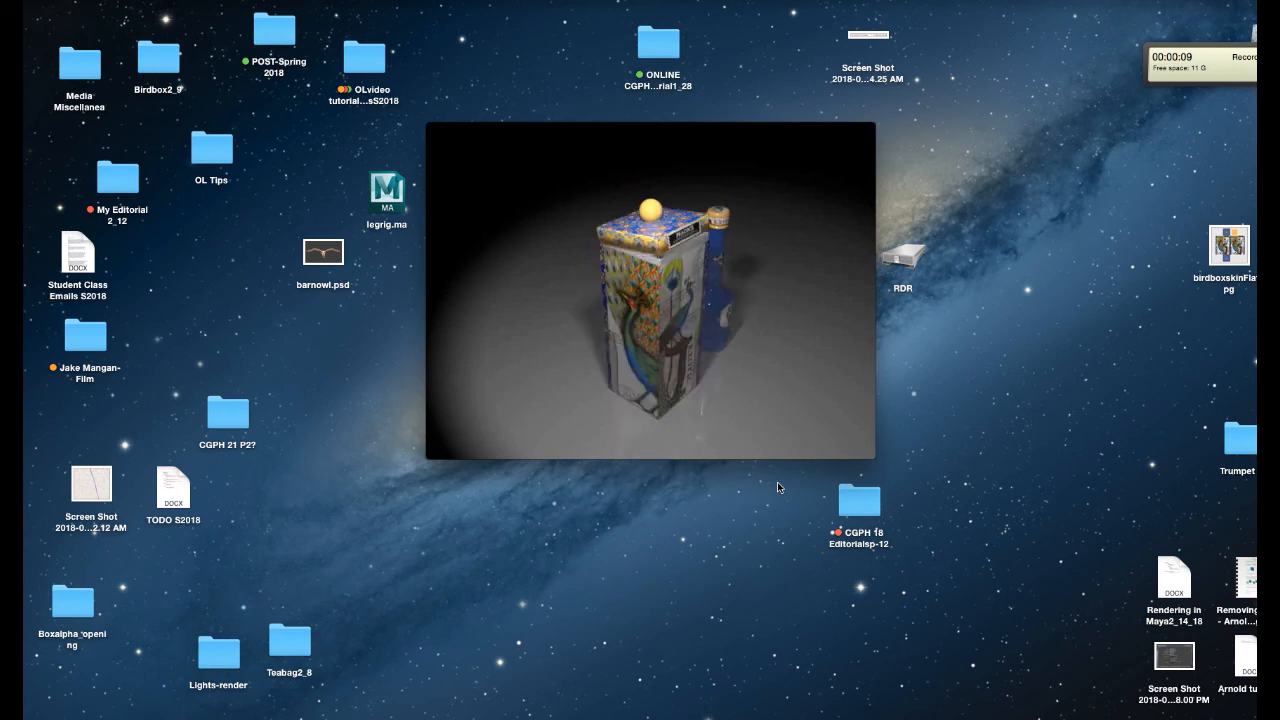
pyautogui.click(652, 384)
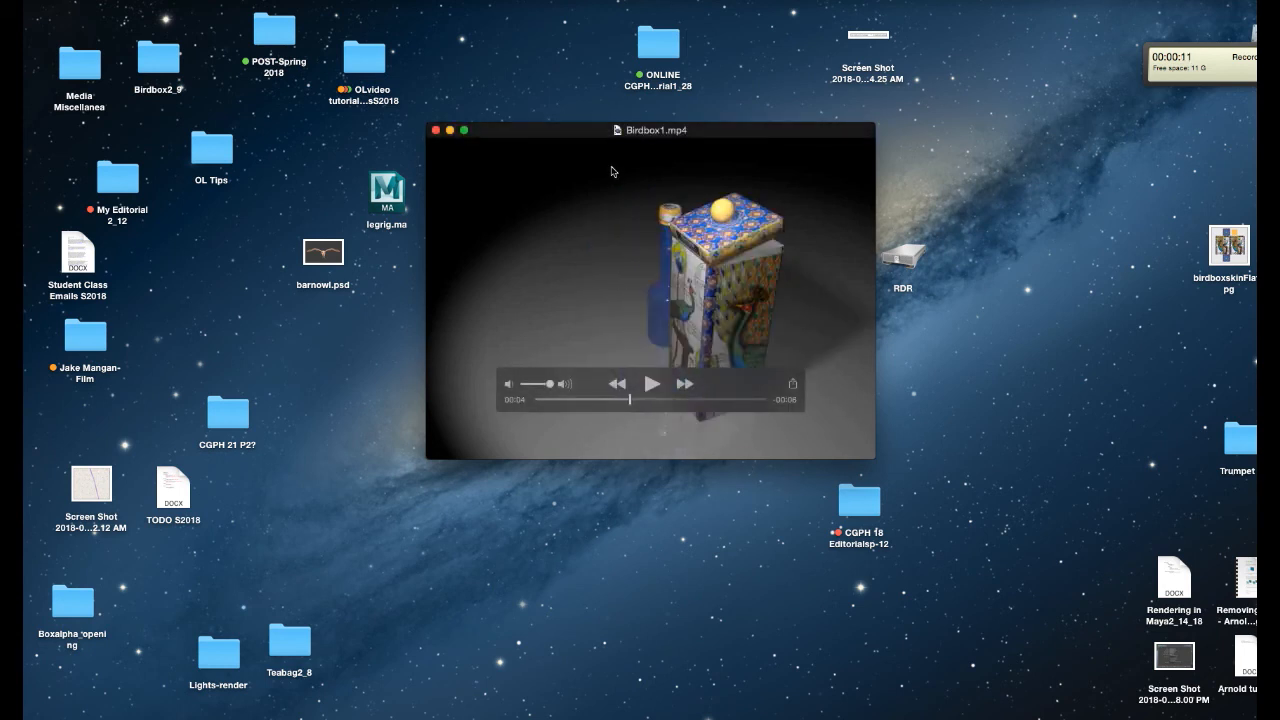
# Step: Open the file info for Birdbox1.mp4 to examine its size, dimensions, codec and duration, and close it again
pyautogui.moveTo(577, 129); pyautogui.dragTo(325, 145)
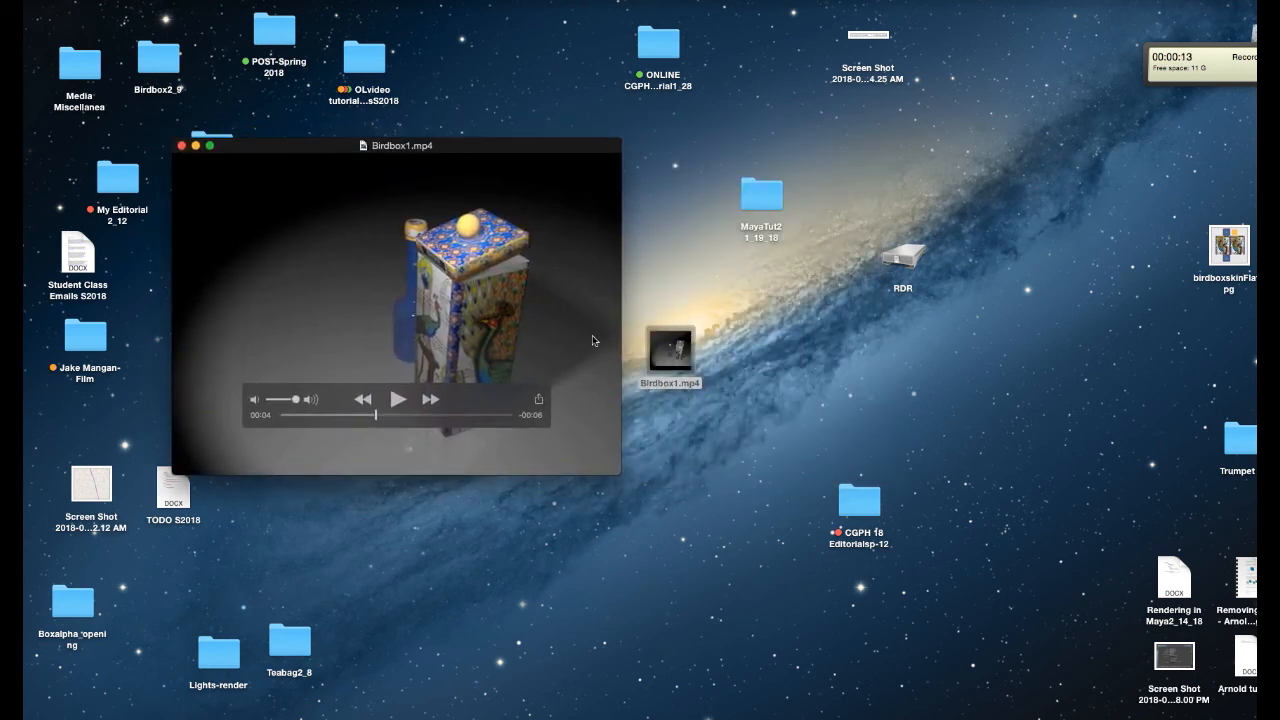
pyautogui.click(664, 341)
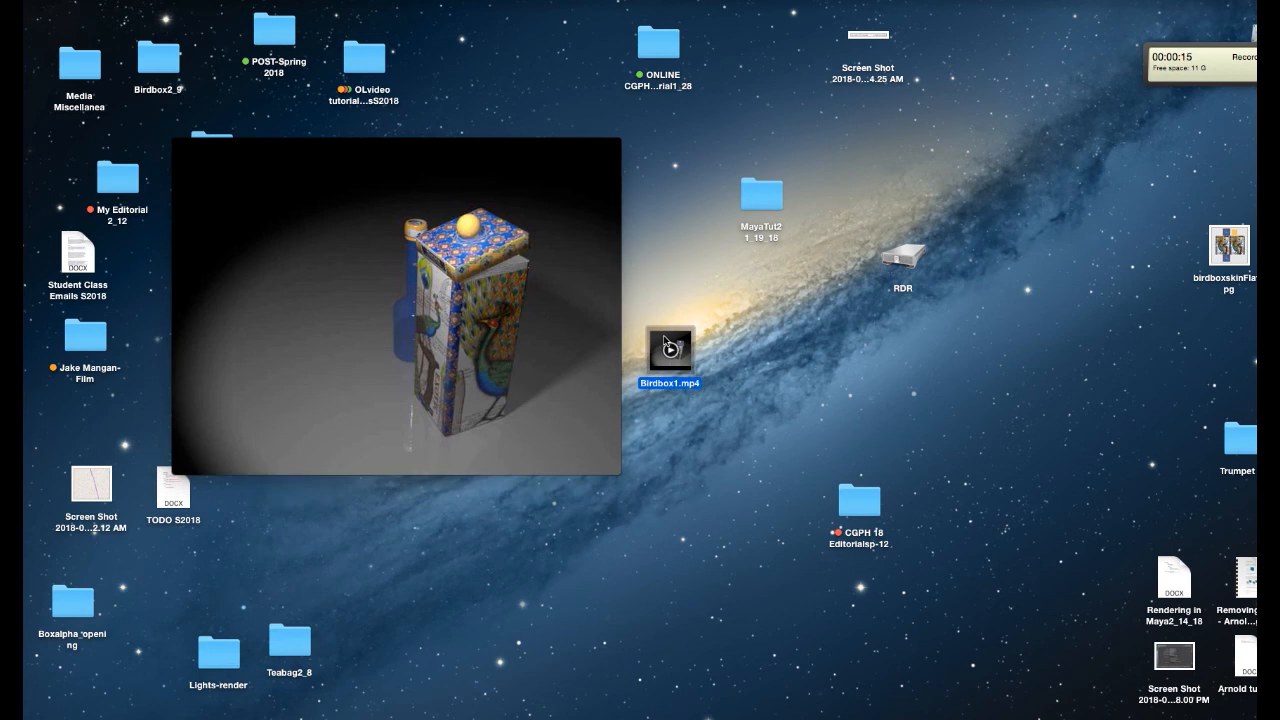
pyautogui.press('super+i')
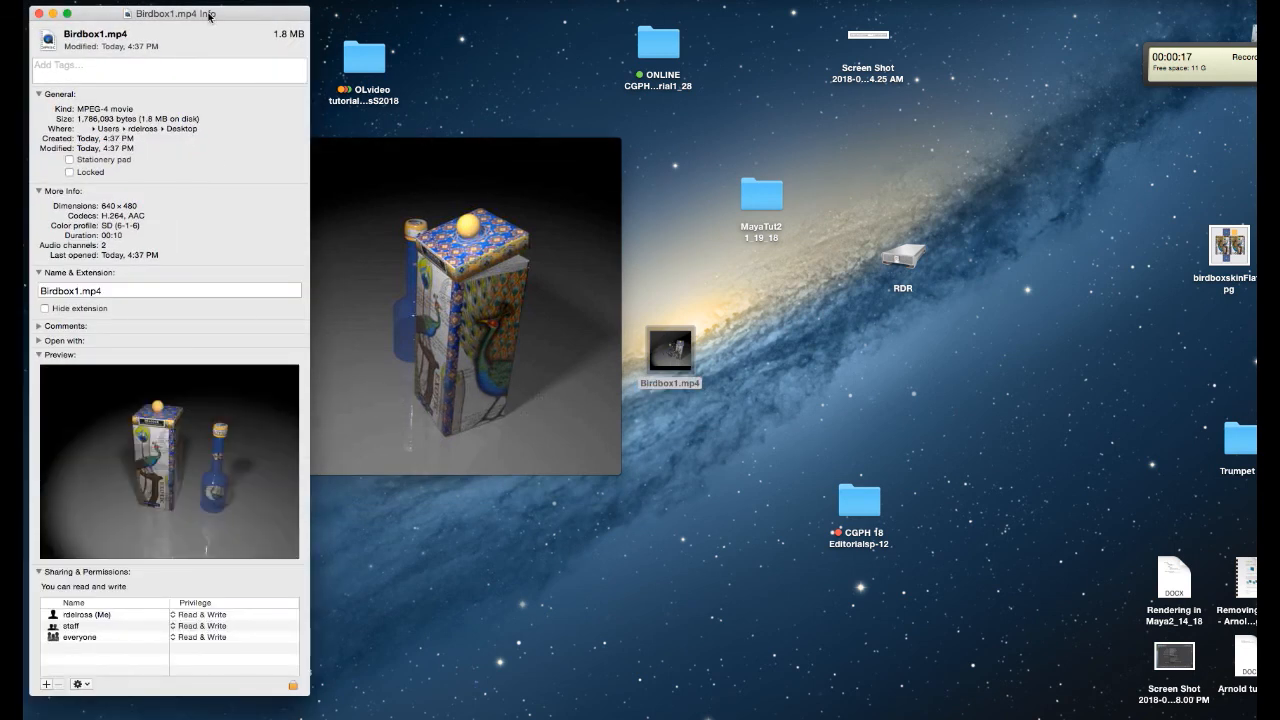
pyautogui.moveTo(209, 14); pyautogui.dragTo(576, 29)
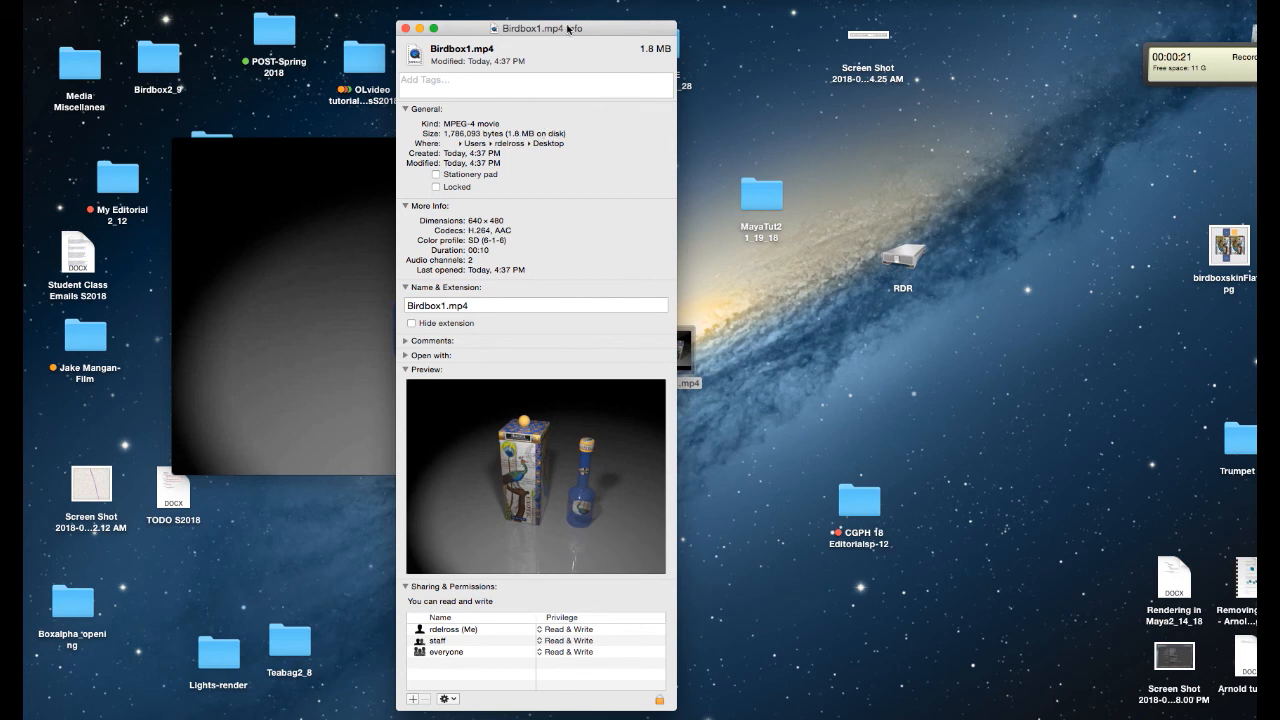
pyautogui.moveTo(576, 32); pyautogui.dragTo(586, 28)
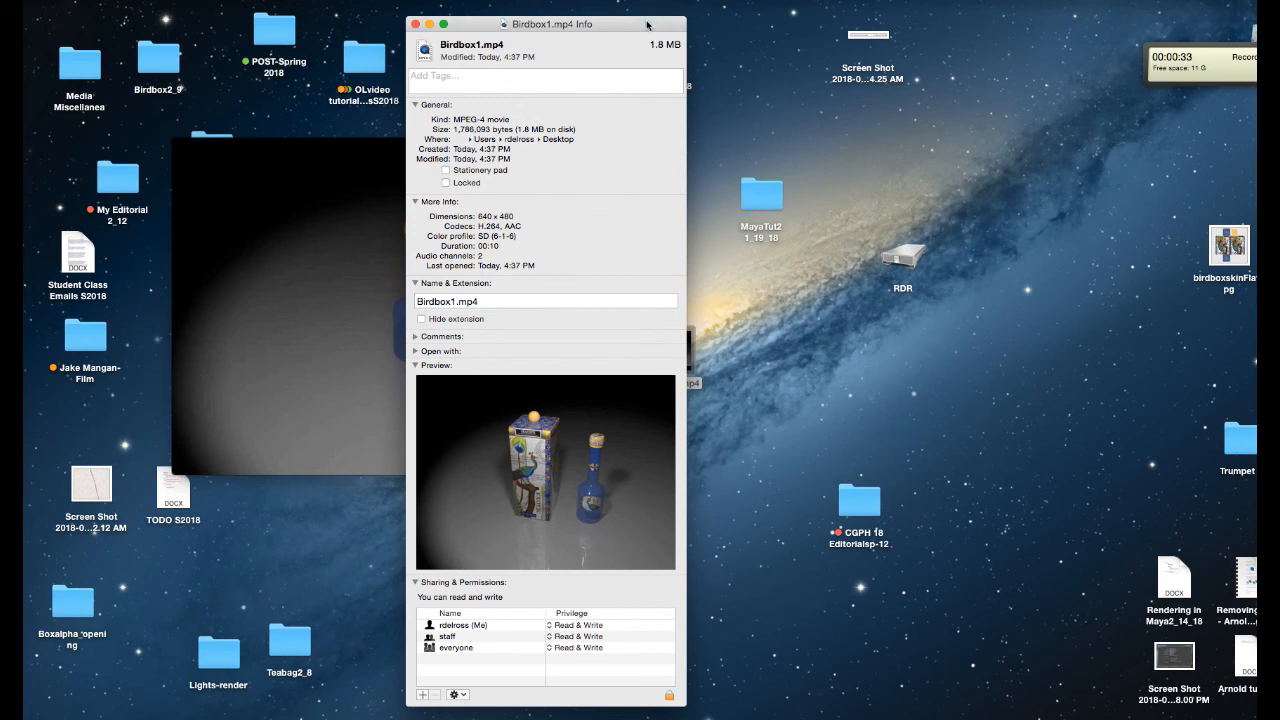
pyautogui.moveTo(650, 24); pyautogui.dragTo(832, 37)
pyautogui.click(598, 37)
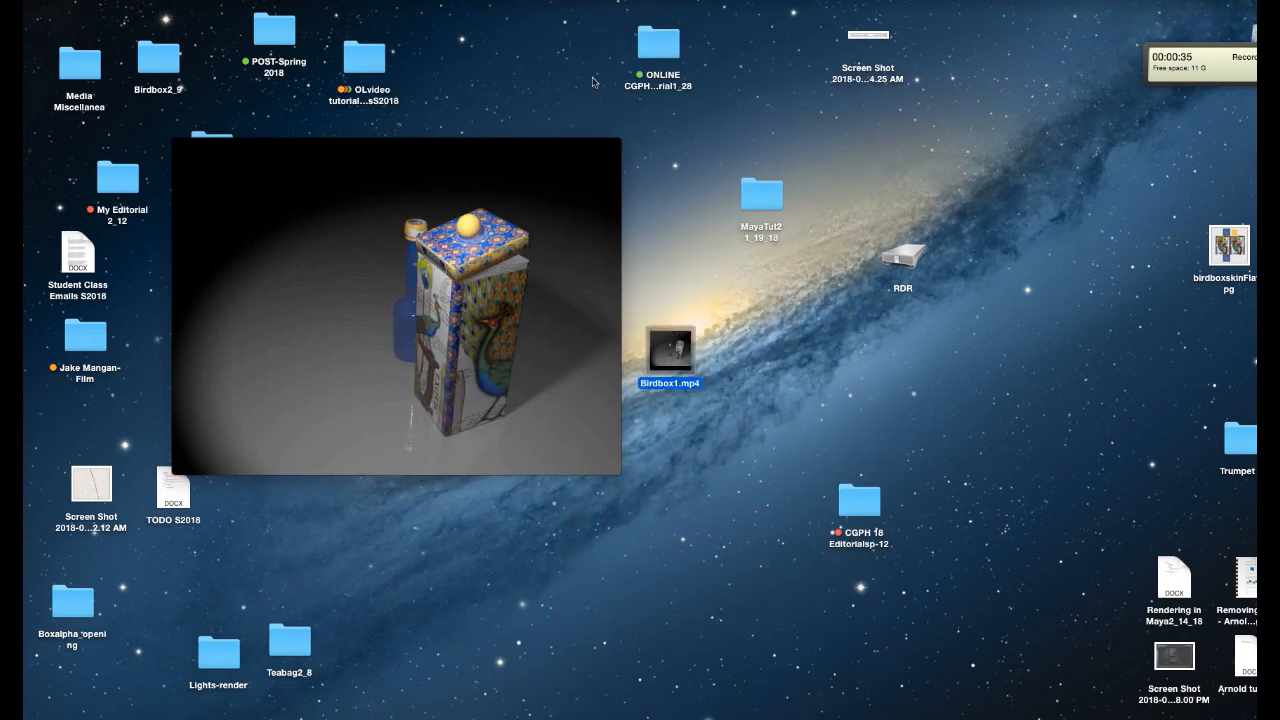
pyautogui.moveTo(571, 150); pyautogui.dragTo(728, 116)
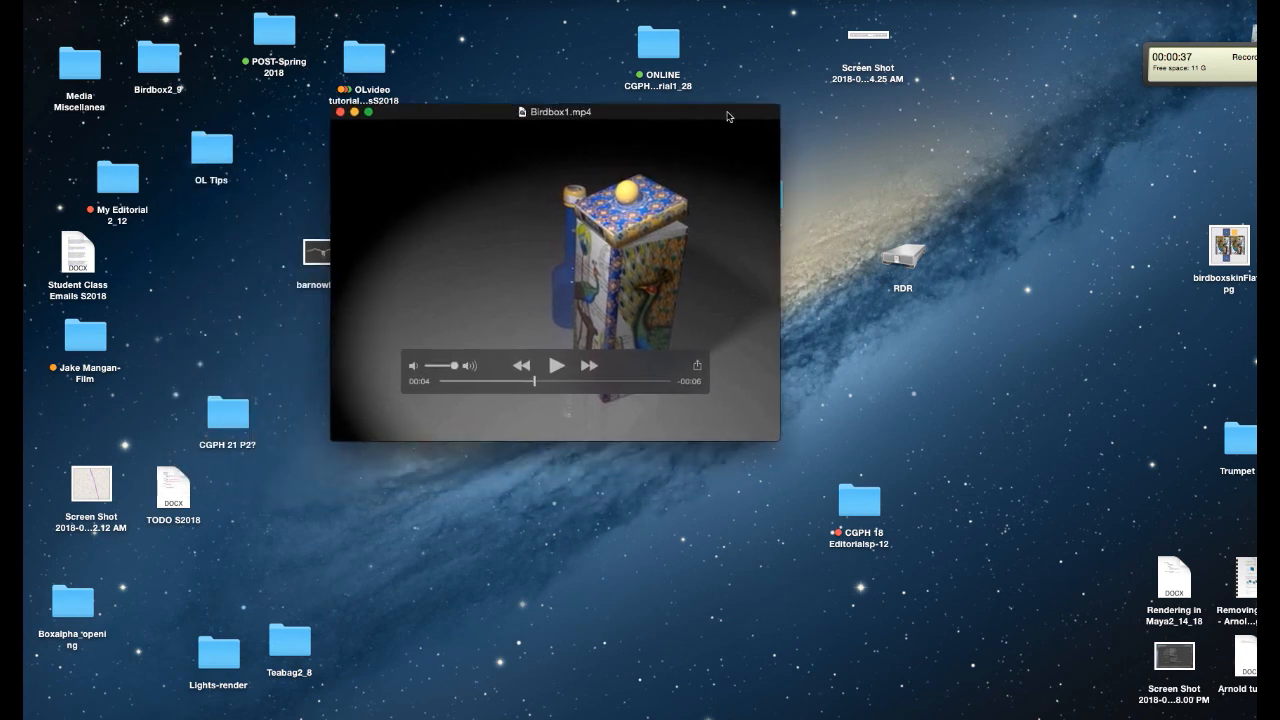